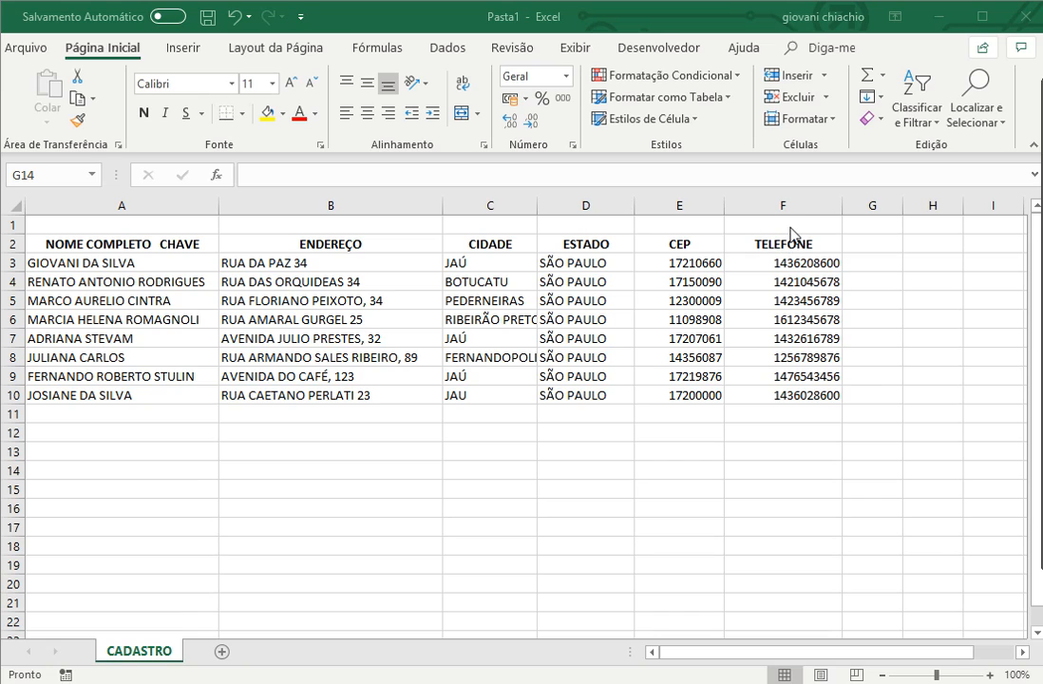
- Apply the custom number format #####-### to the entire CEP column of the CADASTRO sheet
click(677, 204)
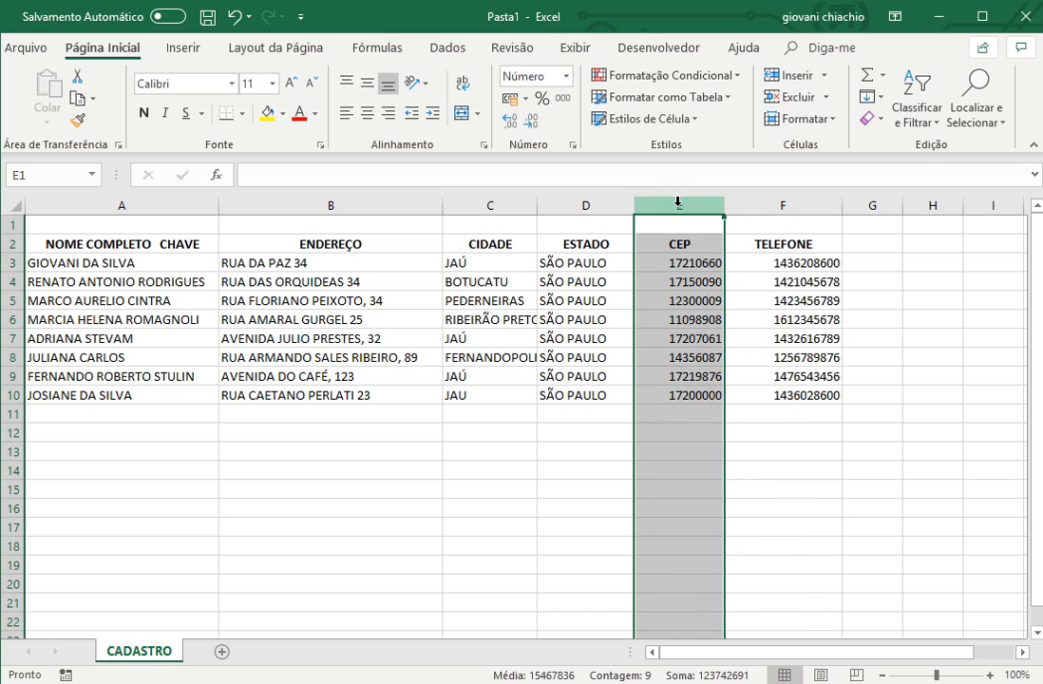
right_click(677, 204)
click(755, 403)
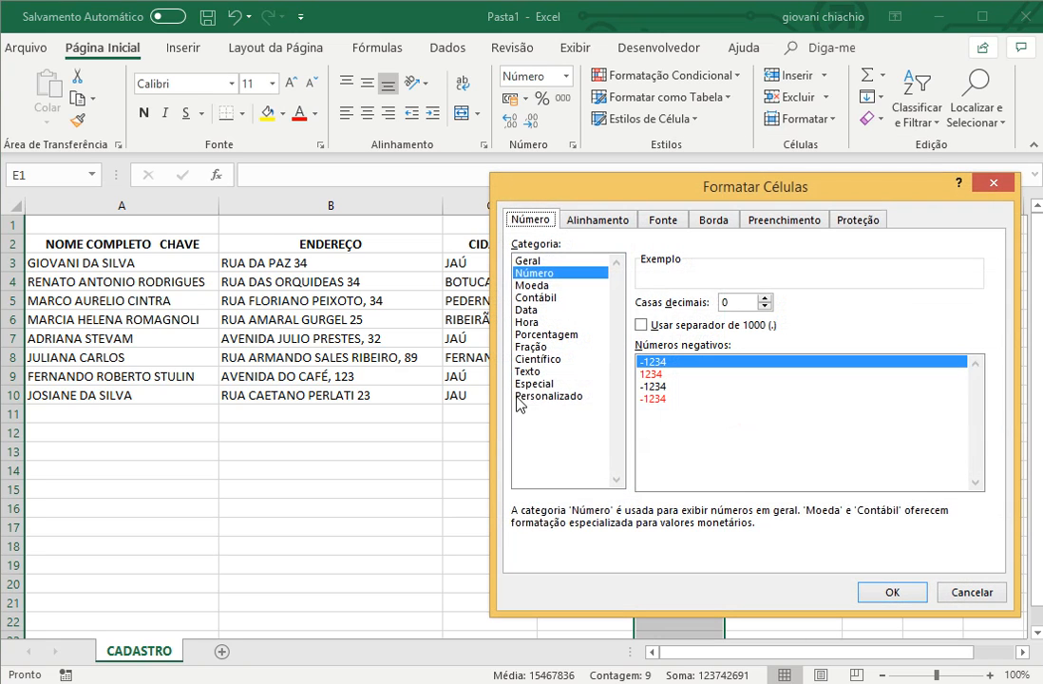
click(520, 396)
drag(666, 317, 638, 319)
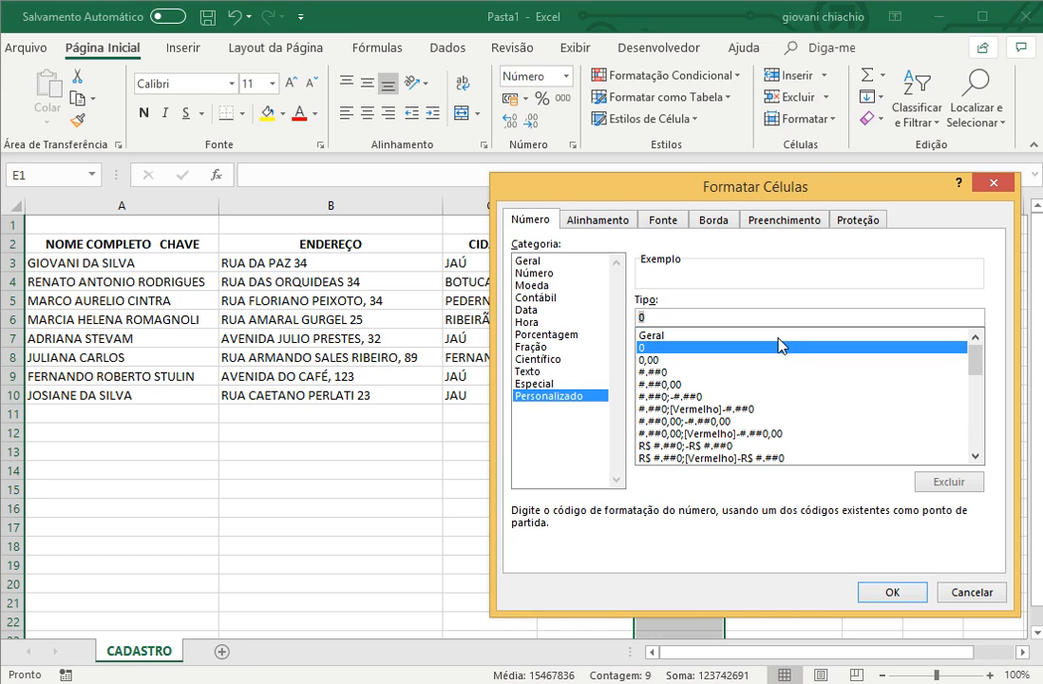
text(#####-###)
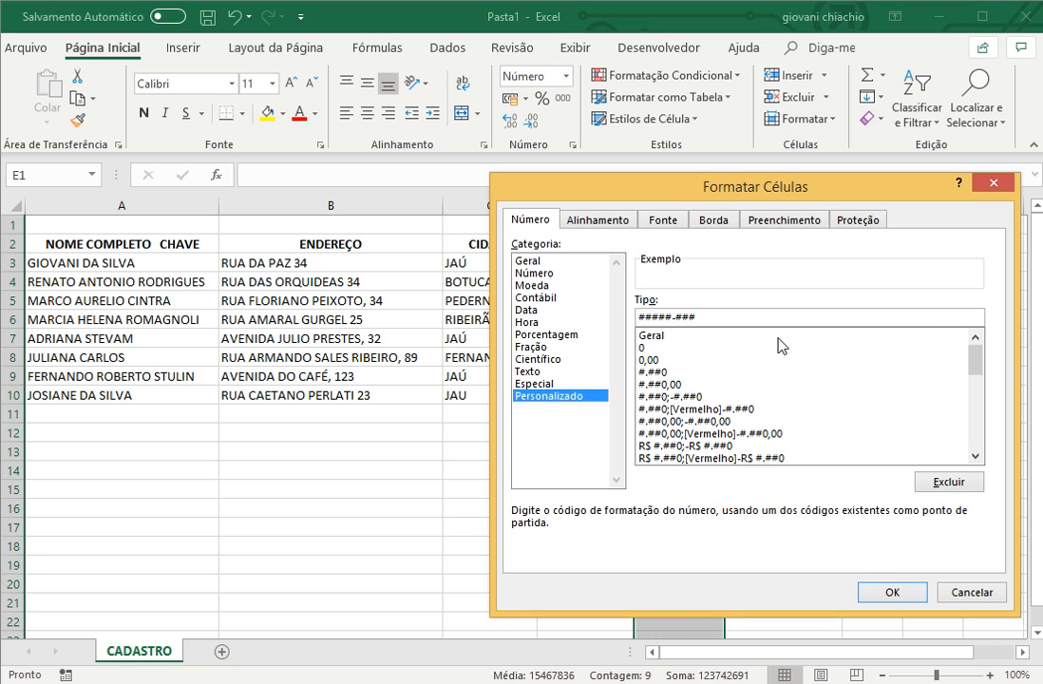
click(897, 591)
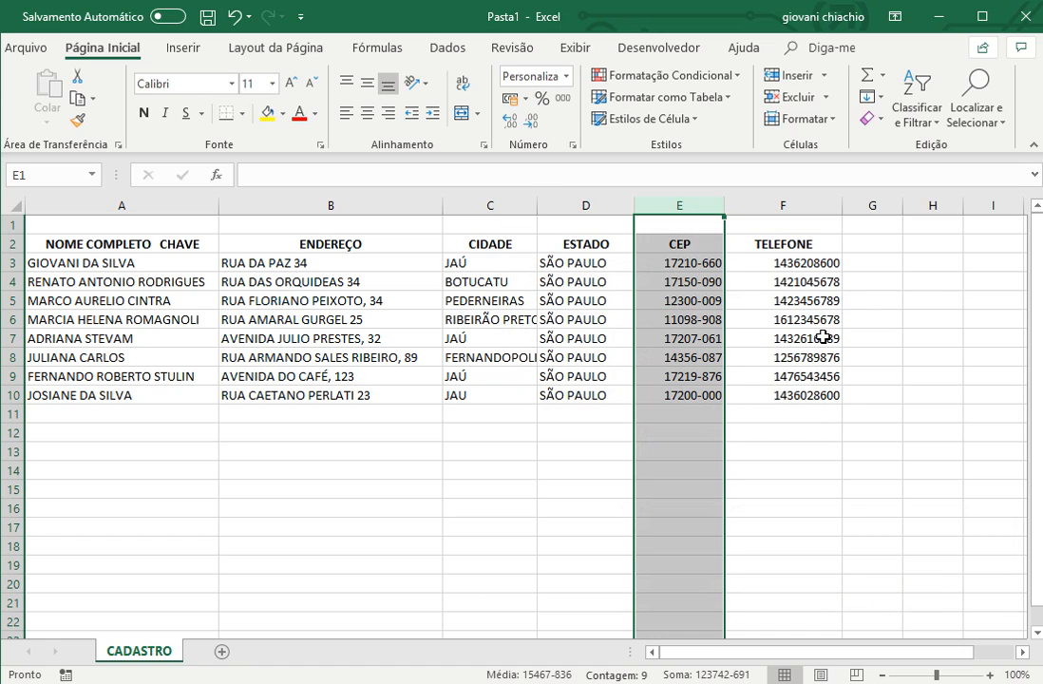
- Apply the custom number format (##) ####-#### to the entire TELEFONE column of the CADASTRO sheet
click(791, 203)
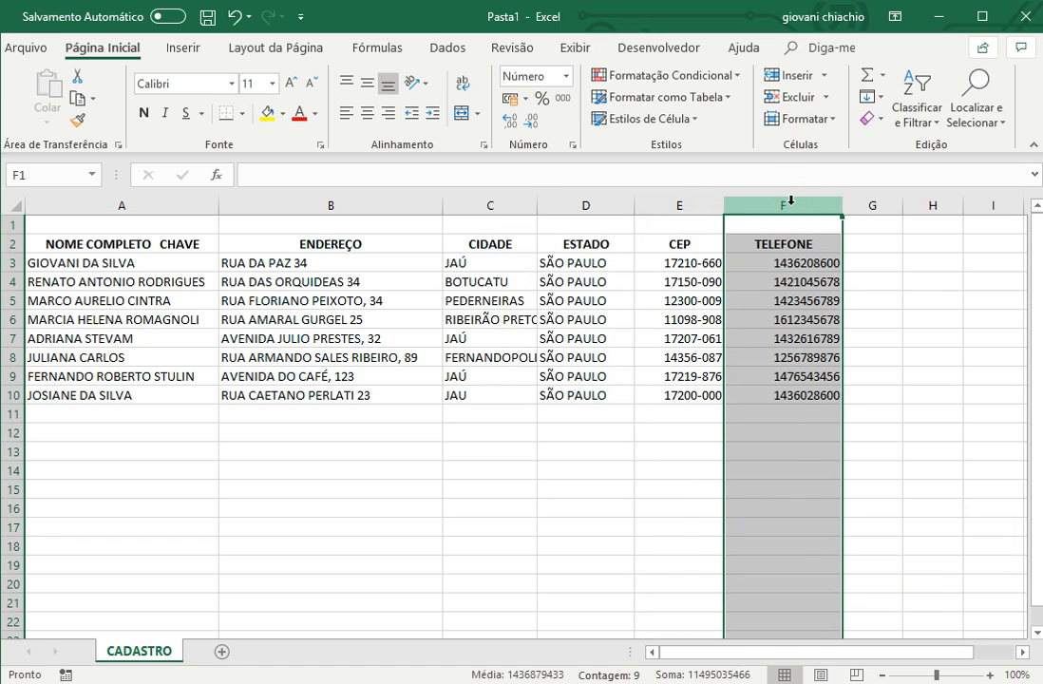
right_click(791, 201)
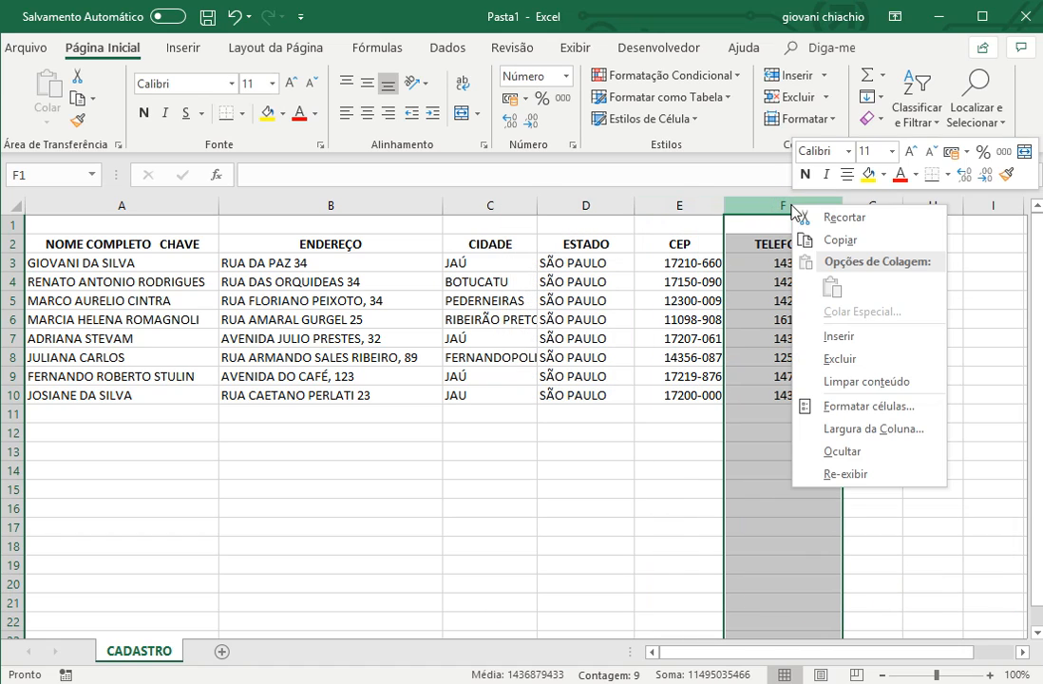
click(852, 408)
click(653, 396)
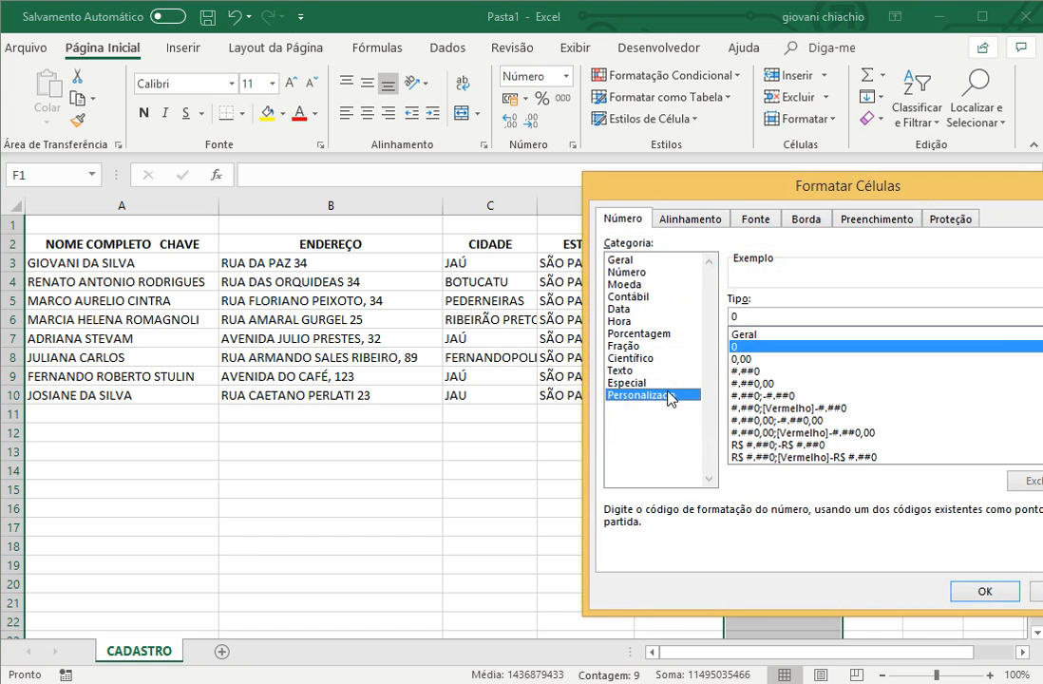
drag(756, 314, 729, 318)
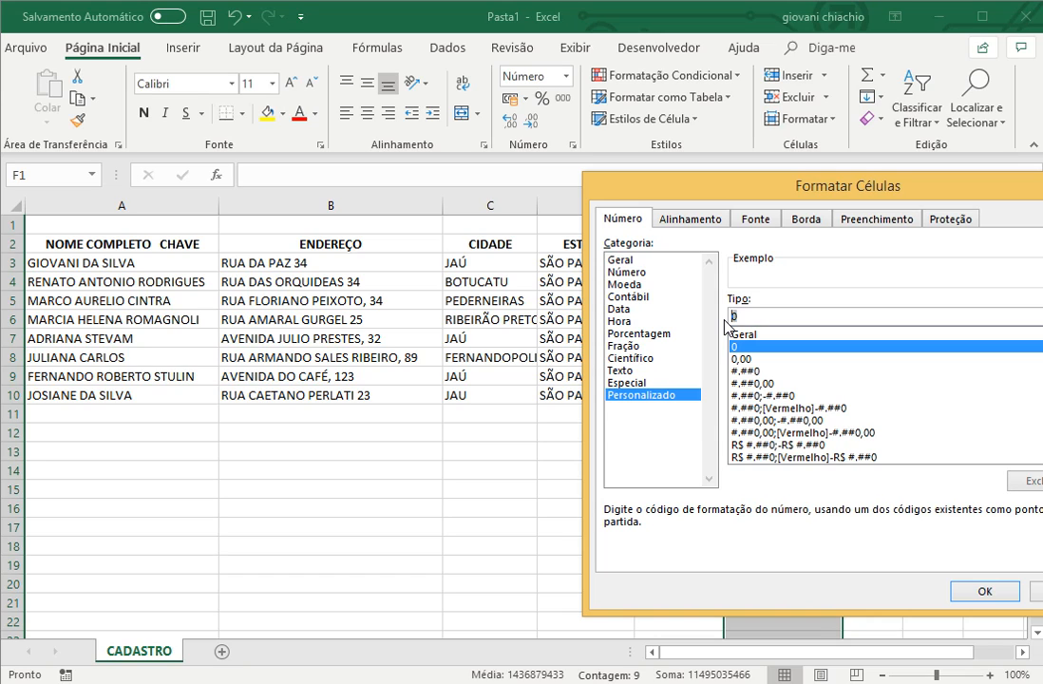
text((##) ####-####)
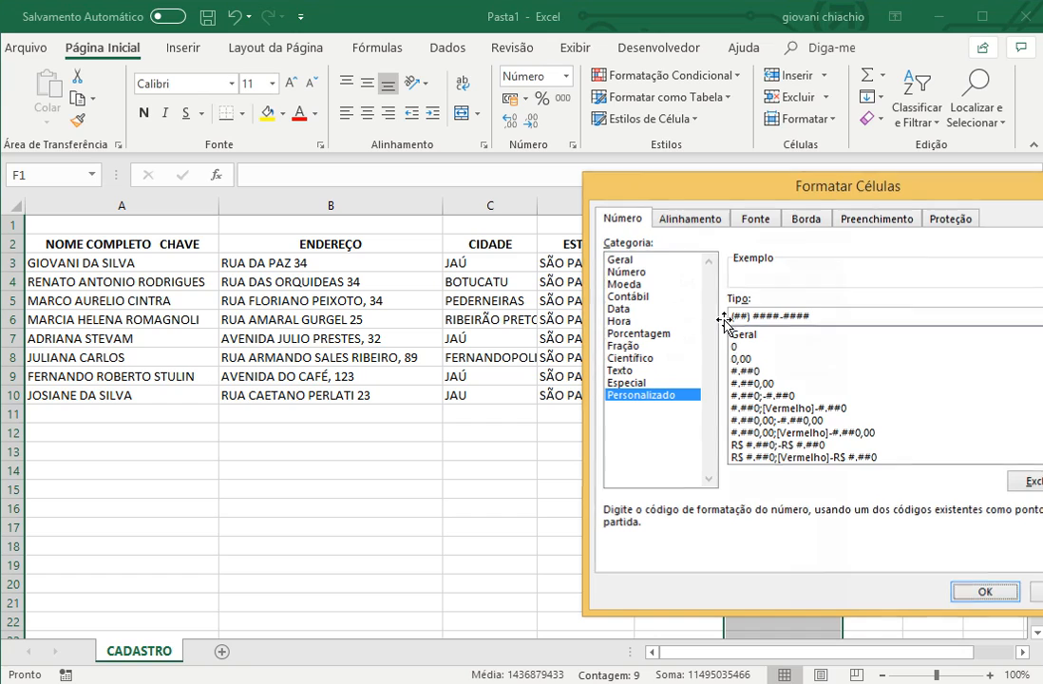
key(Return)
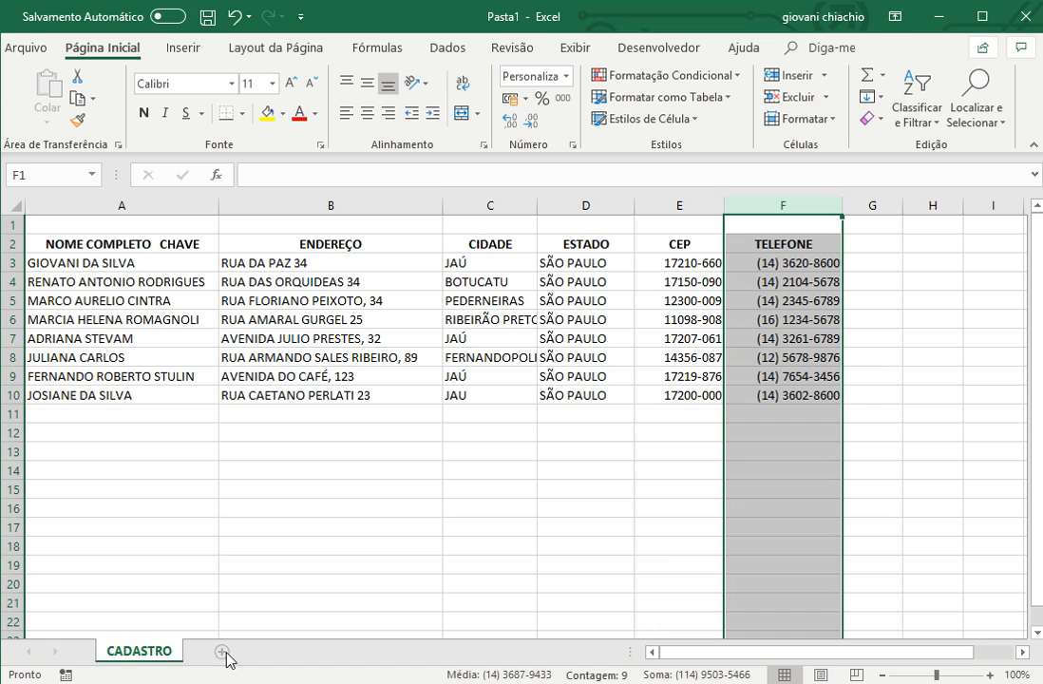
drag(106, 244, 108, 549)
drag(104, 244, 108, 551)
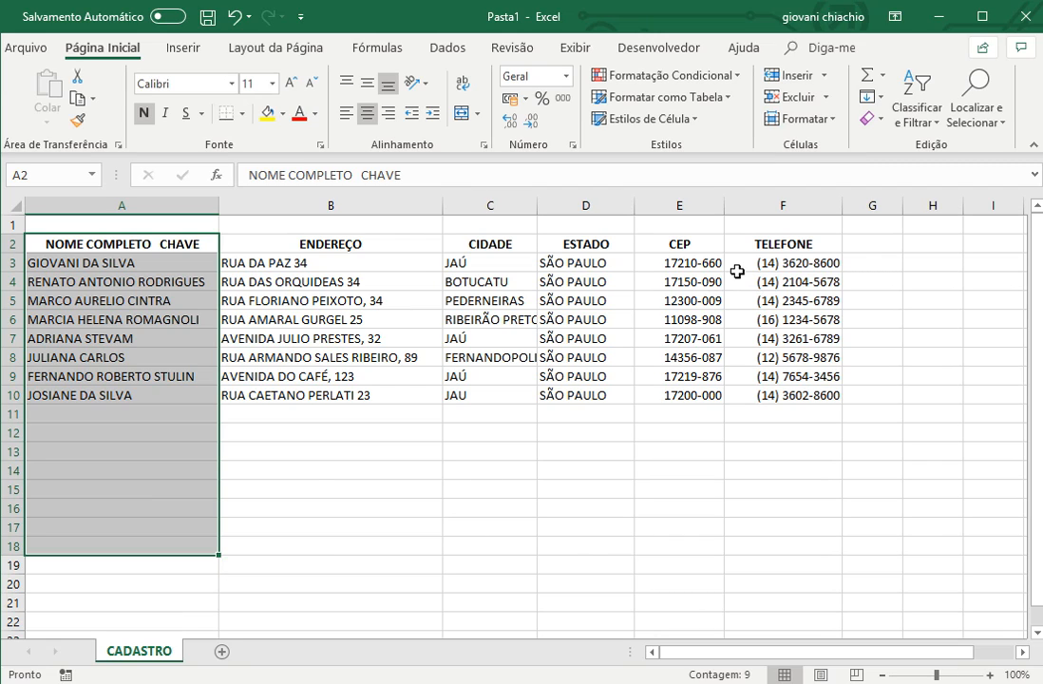
- Add a new worksheet after CADASTRO and name it LANÇAMENTO
click(223, 652)
double_click(226, 652)
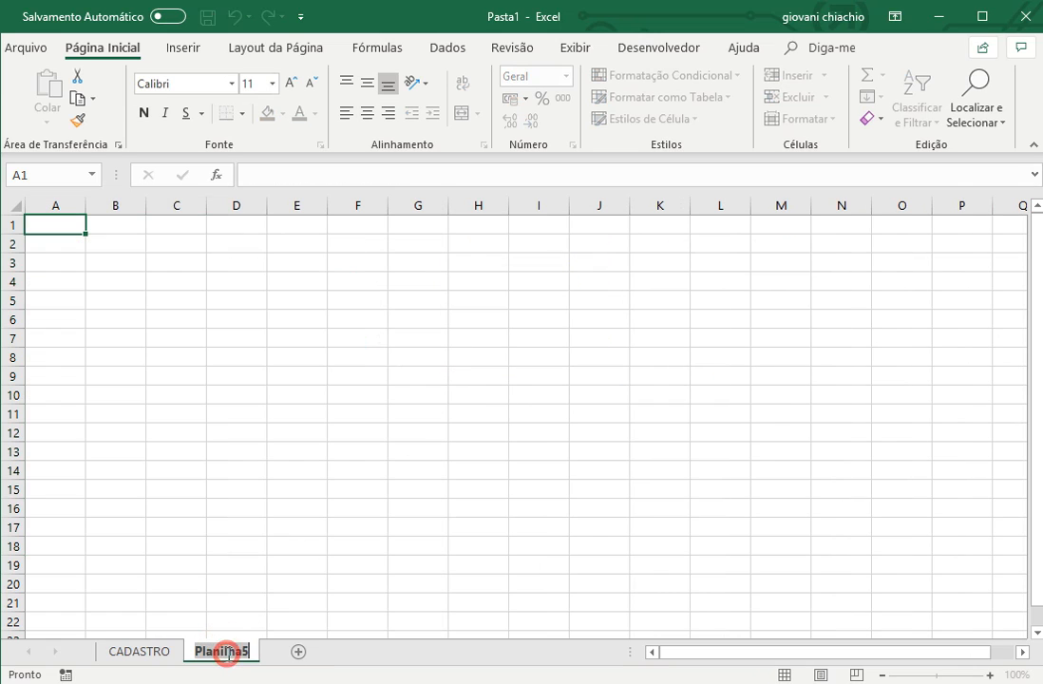
text(LANÇAMENTO)
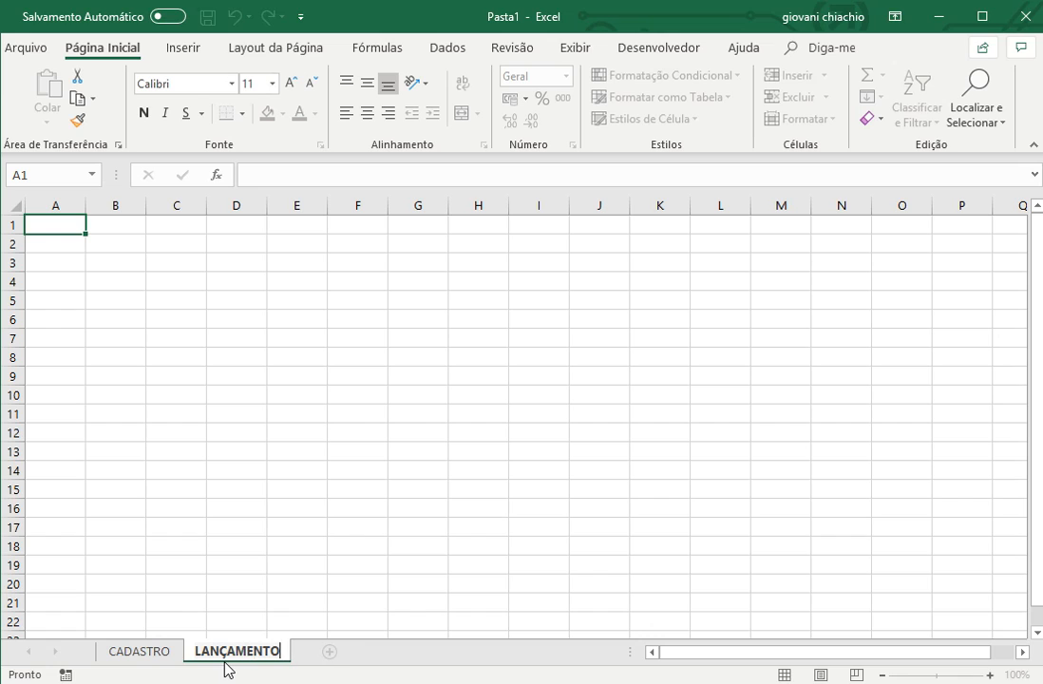
key(Return)
- Enter the heading NOME DO FUNCIONARIO in cell A3 of the LANÇAMENTO sheet and widen column A to fit full names
click(53, 263)
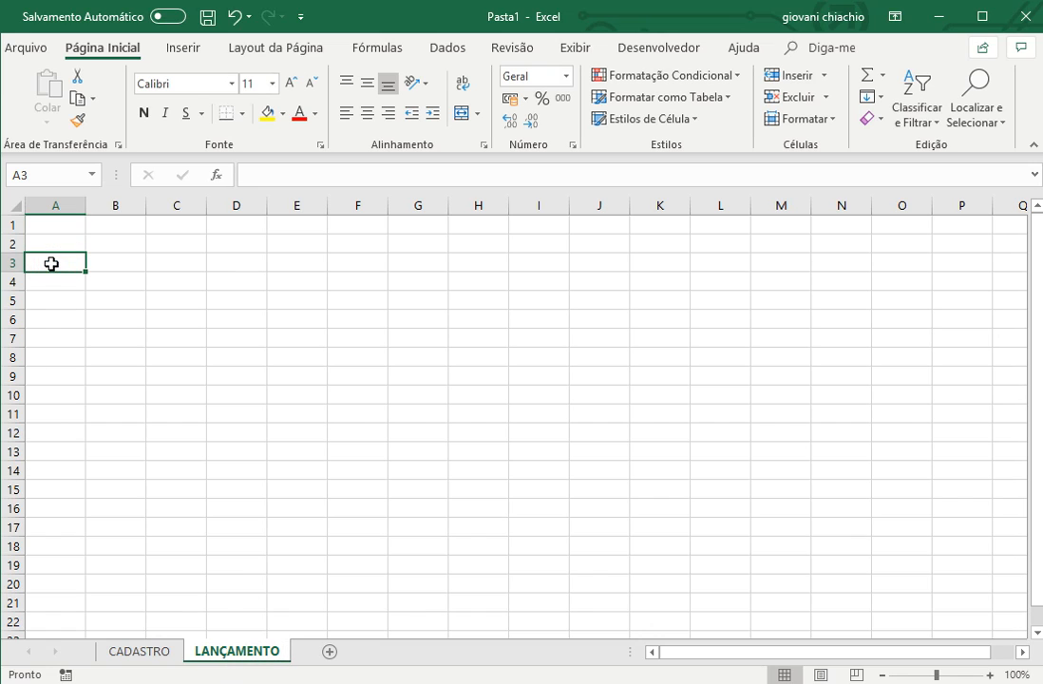
text(NOME DO)
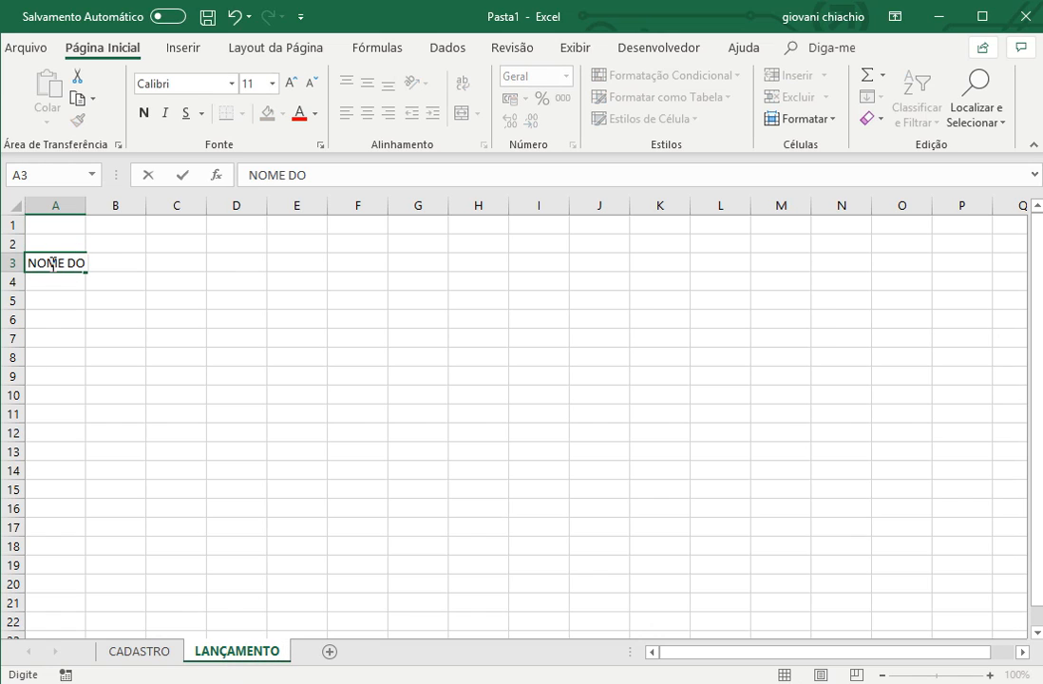
text( FUNCION)
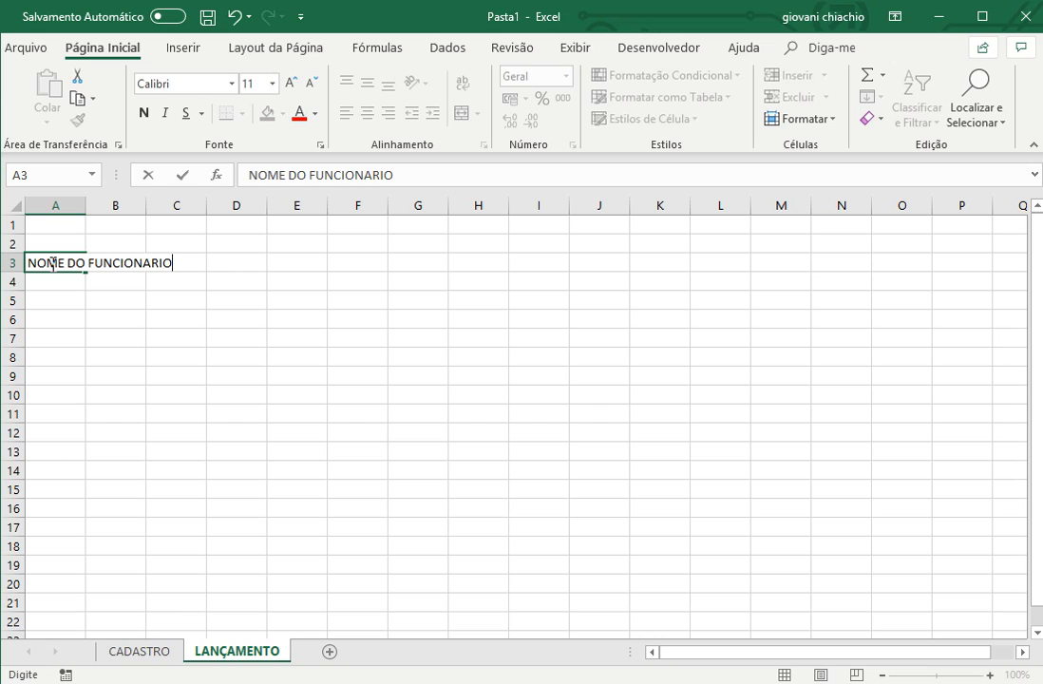
text(ARIO)
key(Return)
drag(85, 205, 287, 205)
- Enter the heading TELEFONE in cell B3 of the LANÇAMENTO sheet and widen column B slightly
click(323, 263)
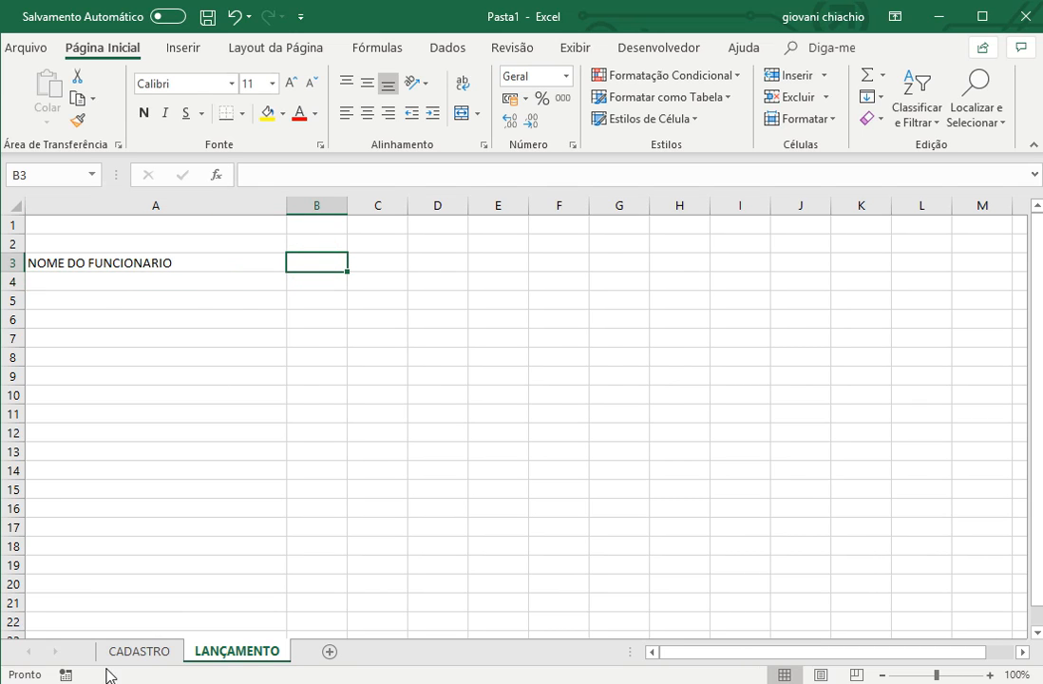
click(138, 651)
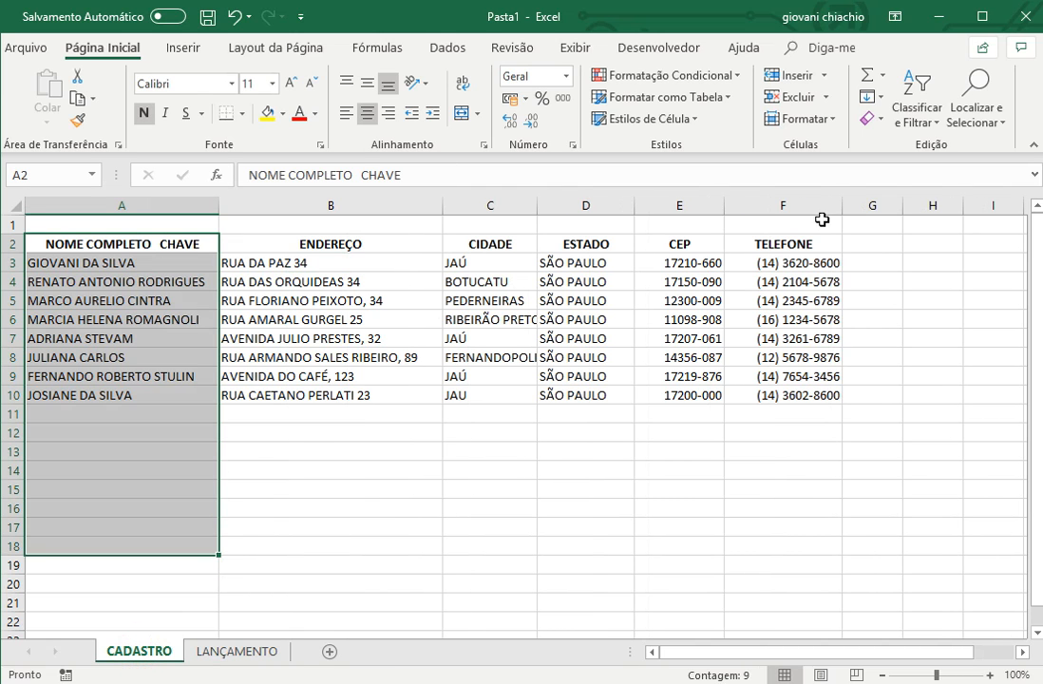
key(ctrl+v)
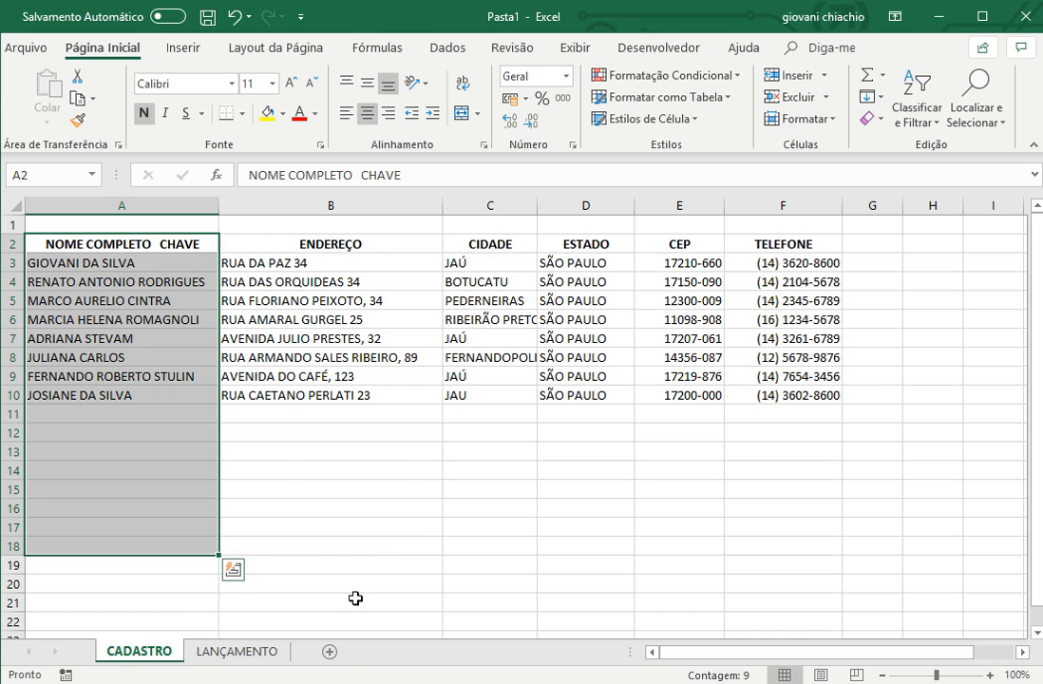
click(233, 650)
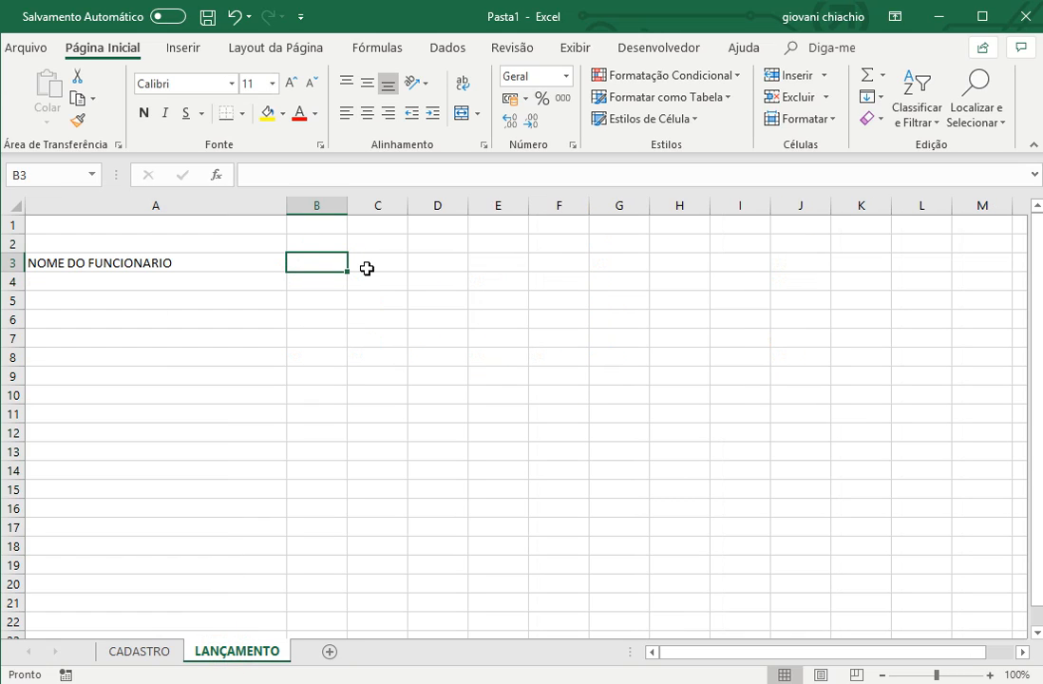
text(TELEFONE)
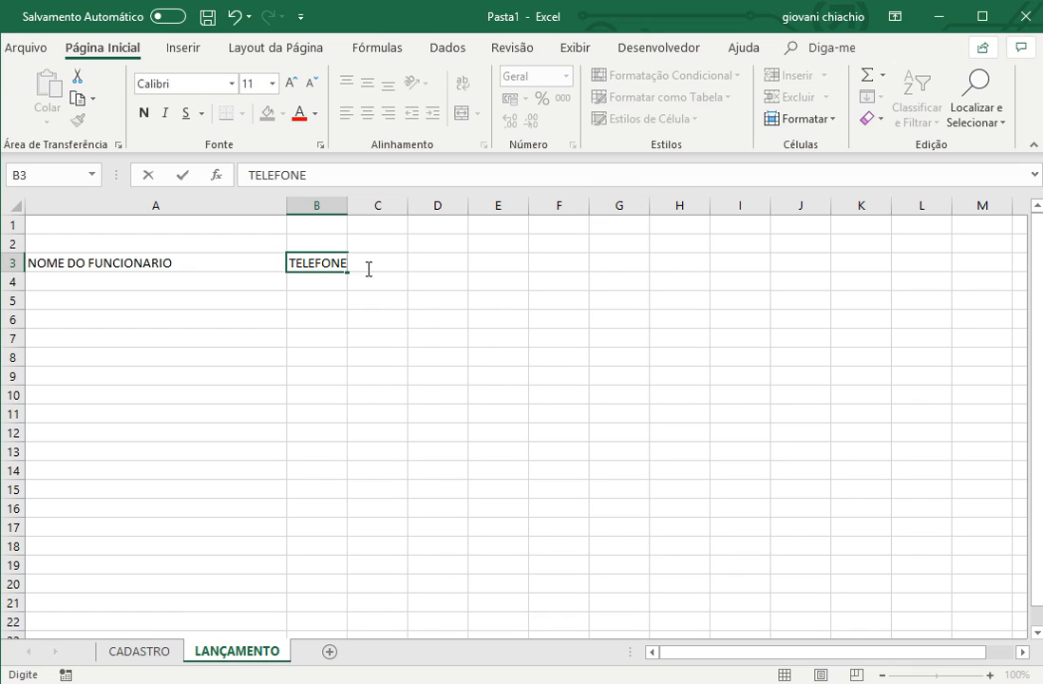
key(Return)
drag(349, 206, 377, 206)
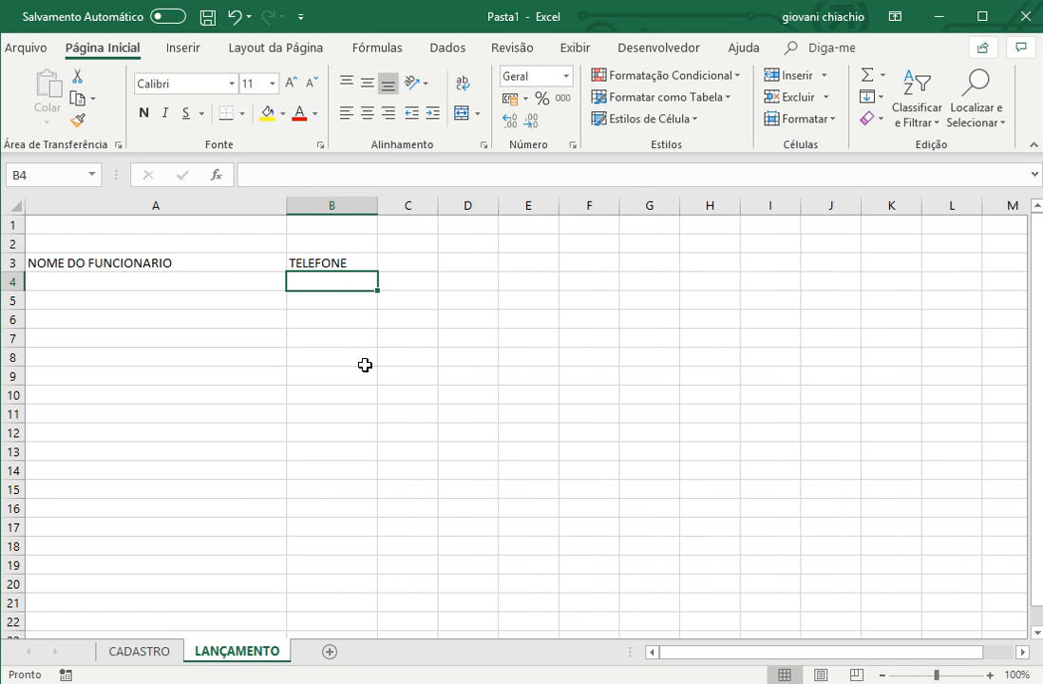
click(172, 281)
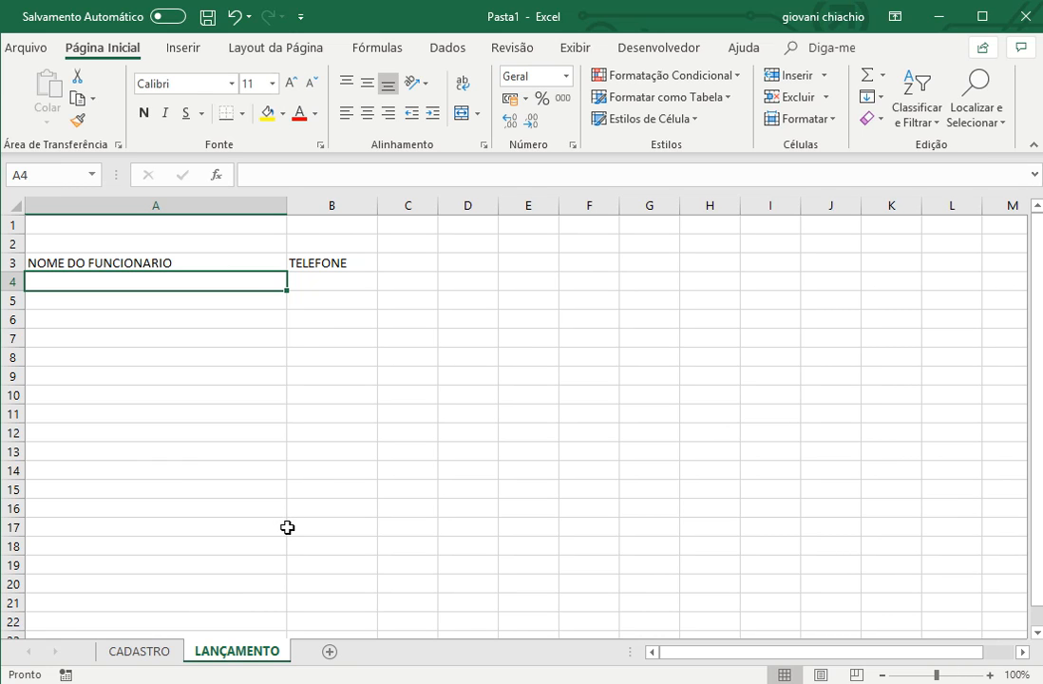
click(139, 650)
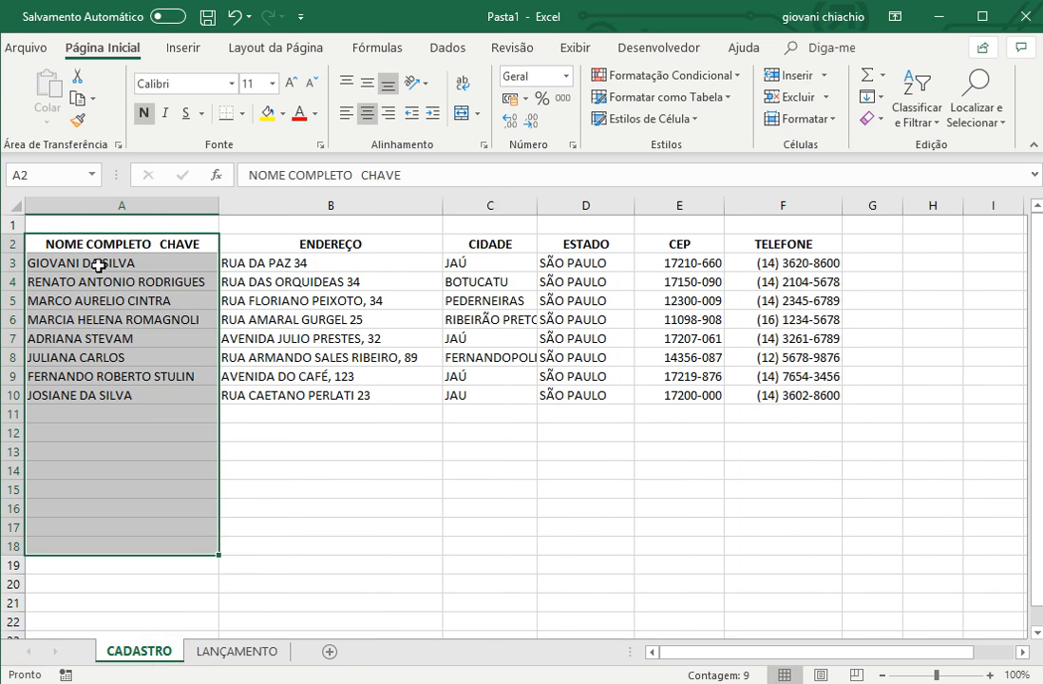
click(262, 651)
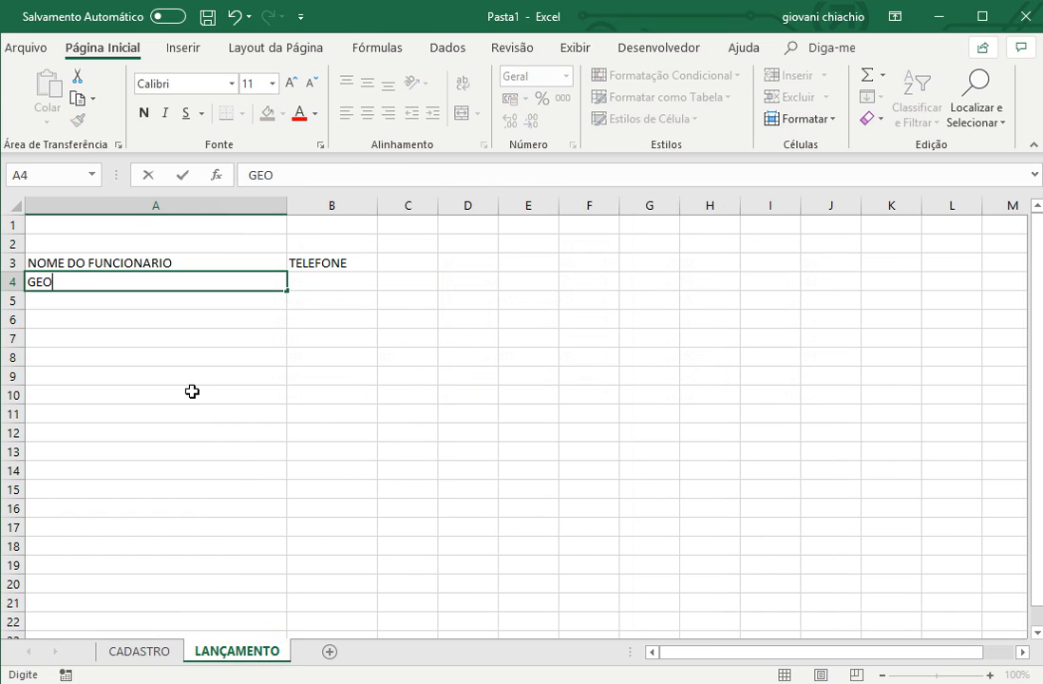
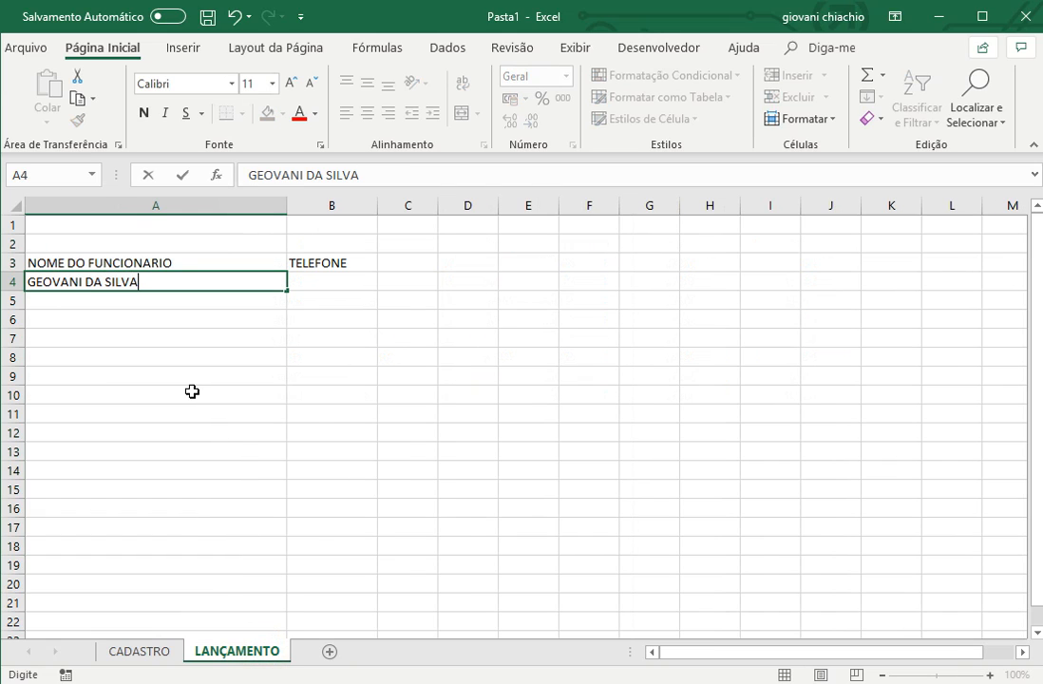
key(Return)
key(Up)
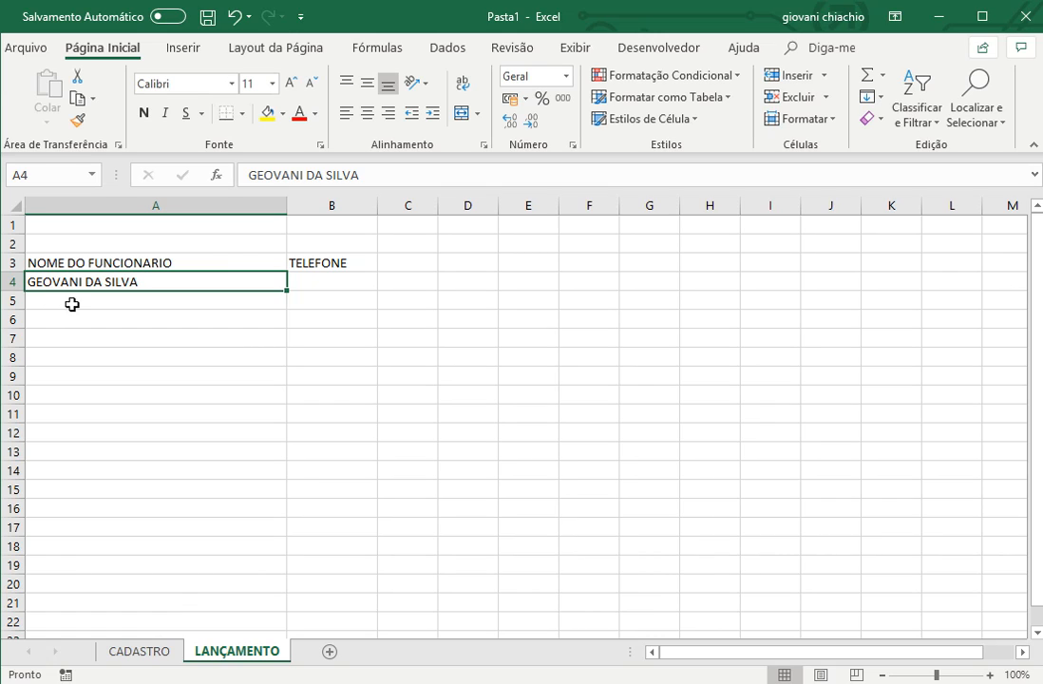
key(Delete)
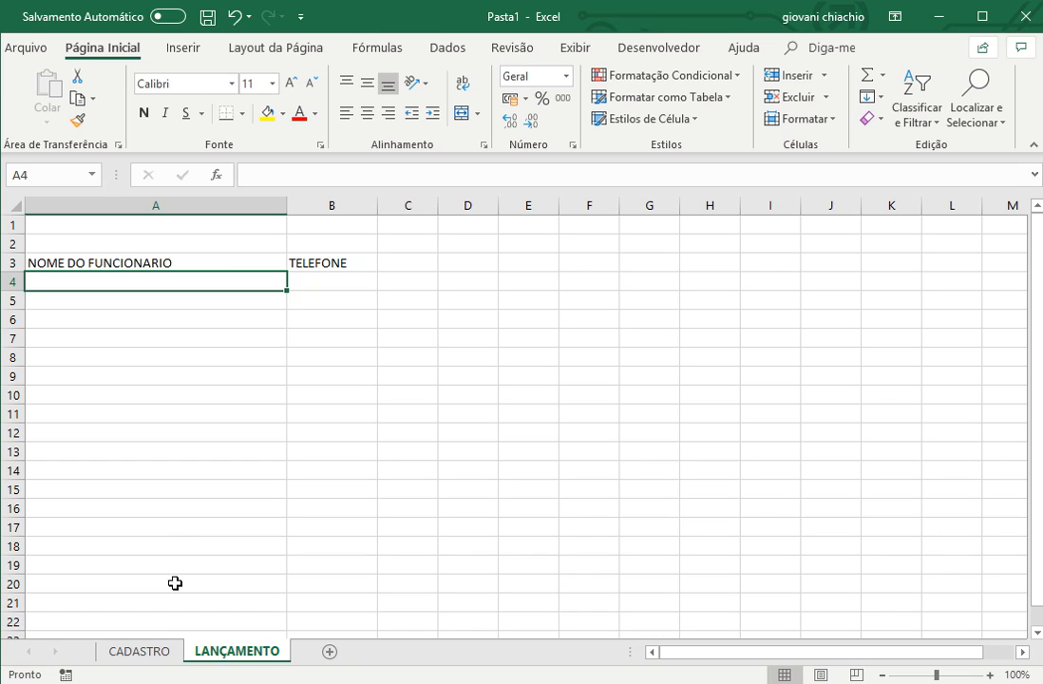
- Define the name FUNC for the range A3:A50 on the CADASTRO sheet
click(142, 651)
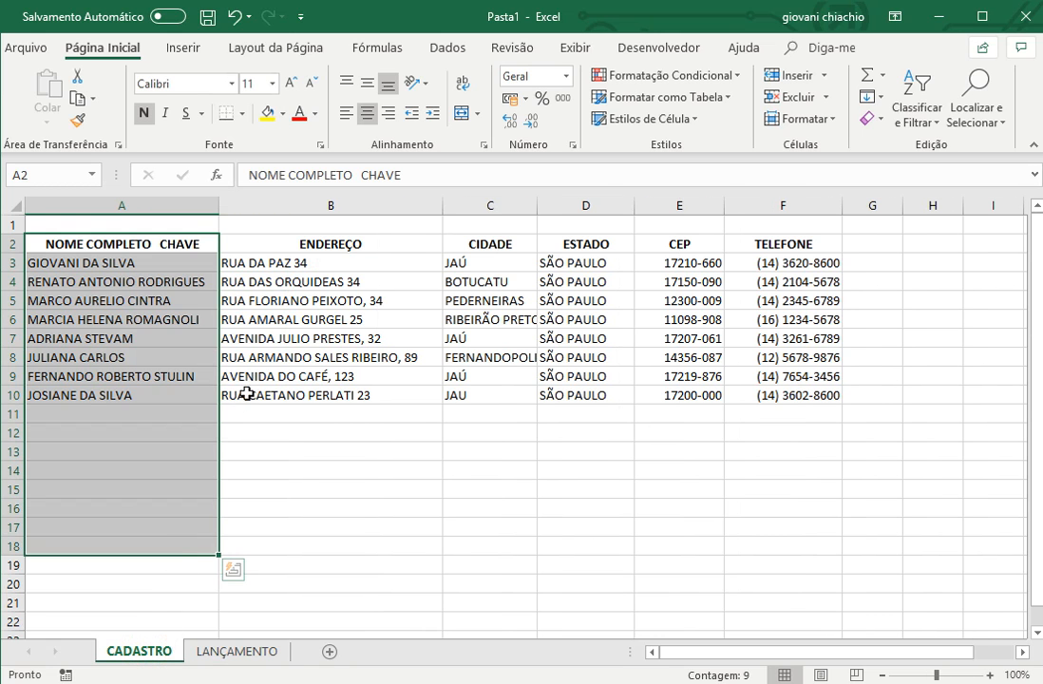
drag(113, 269, 104, 432)
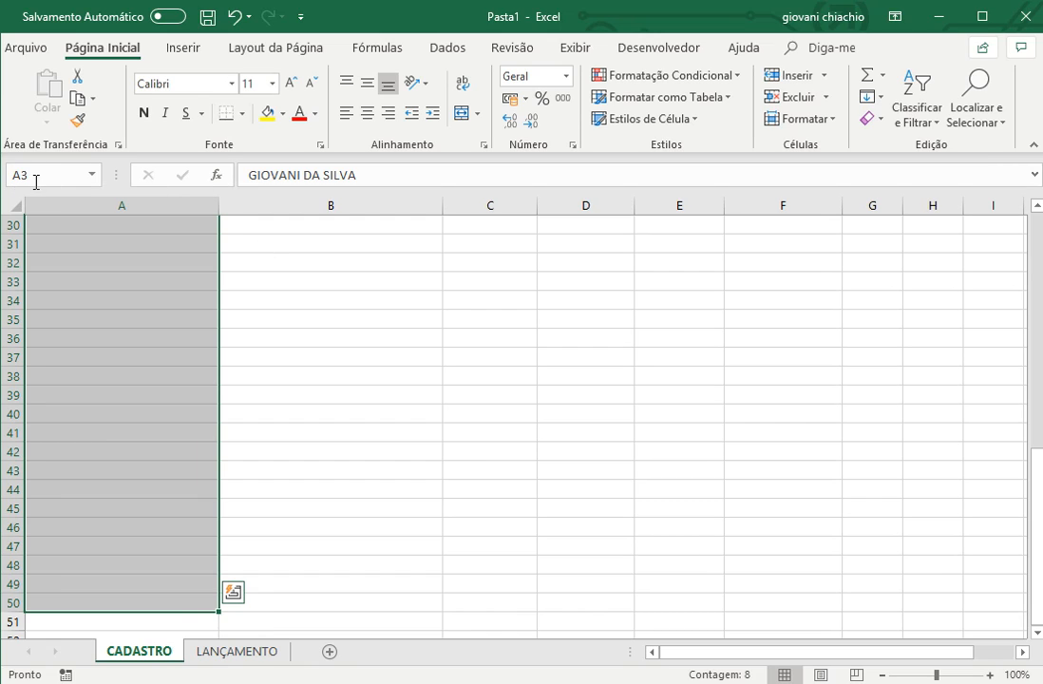
click(45, 172)
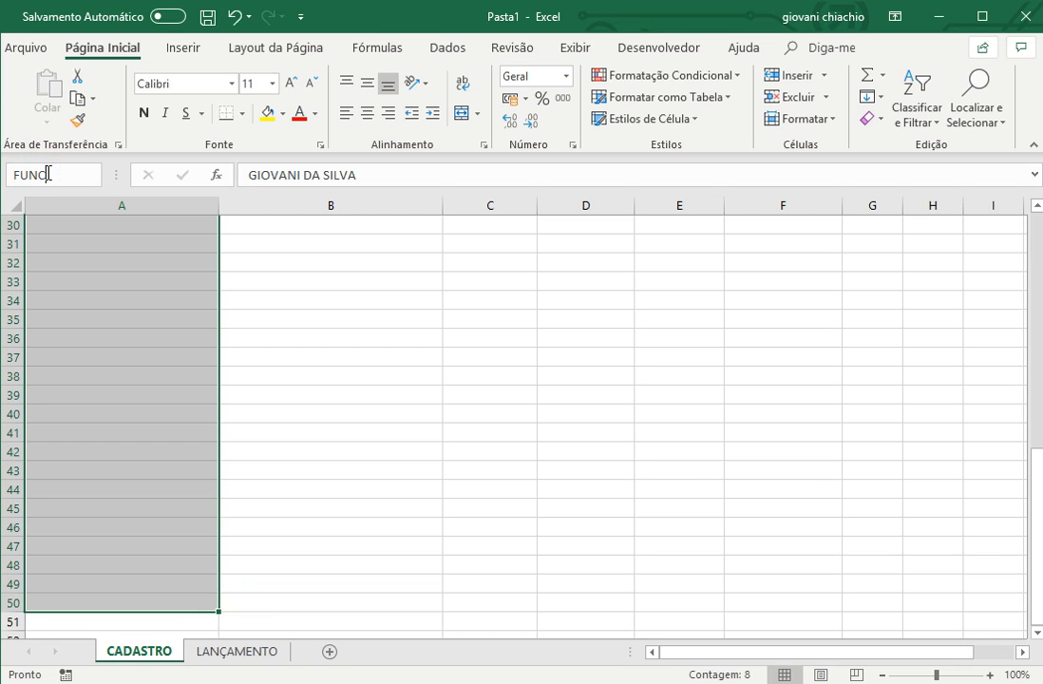
text(FUNC)
key(Return)
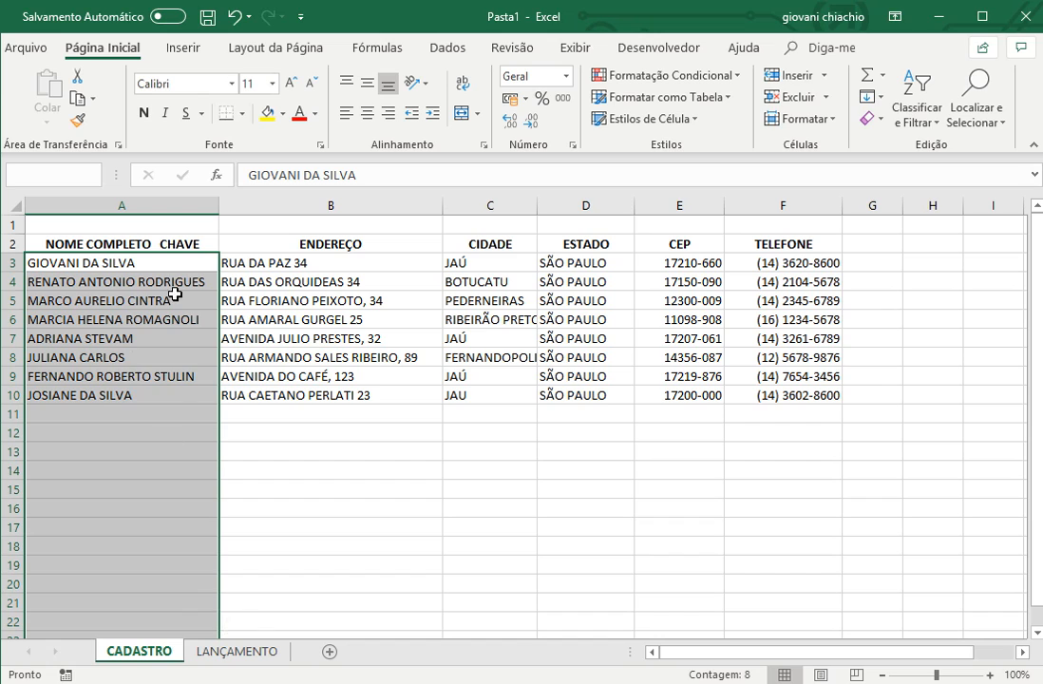
- Add list data validation to cell A4 of the LANÇAMENTO sheet with =FUNC as the source
click(231, 653)
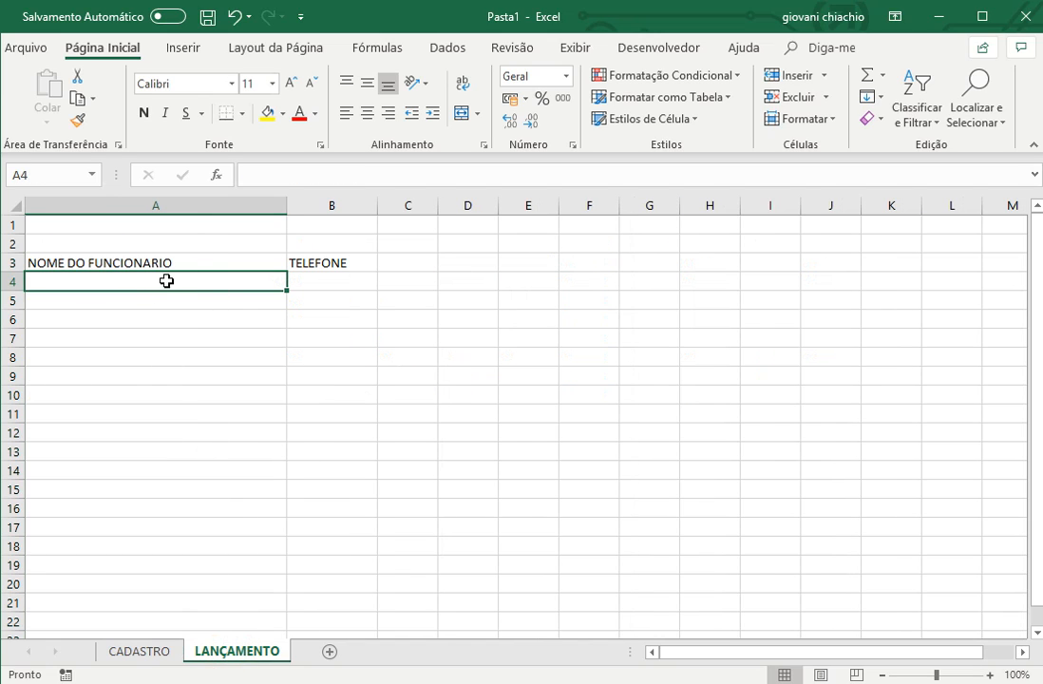
click(440, 50)
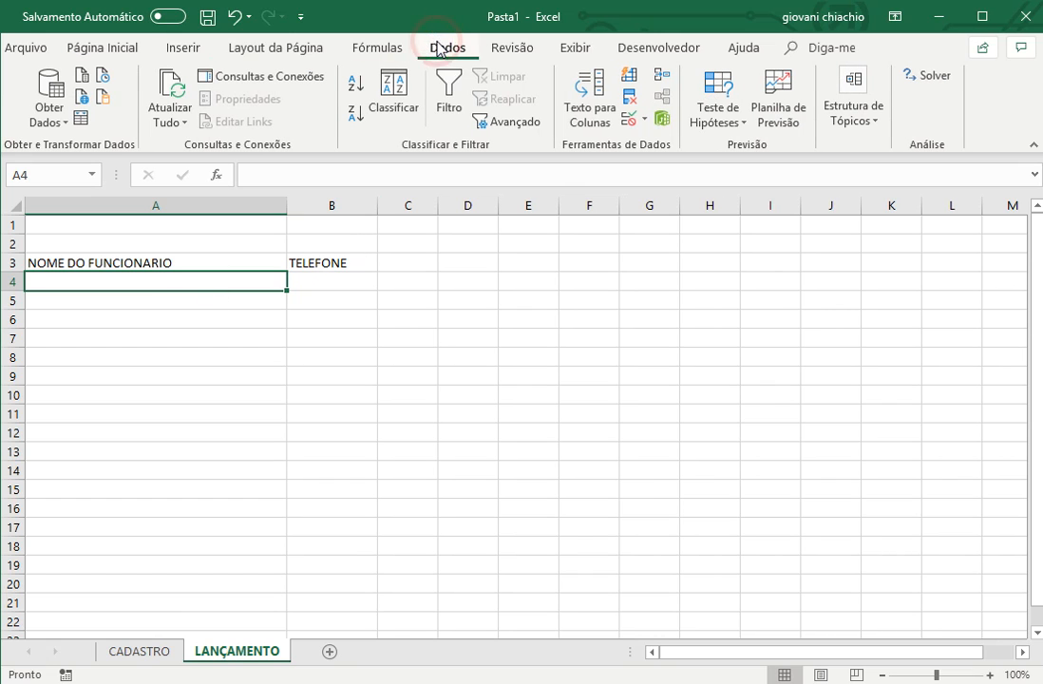
click(626, 118)
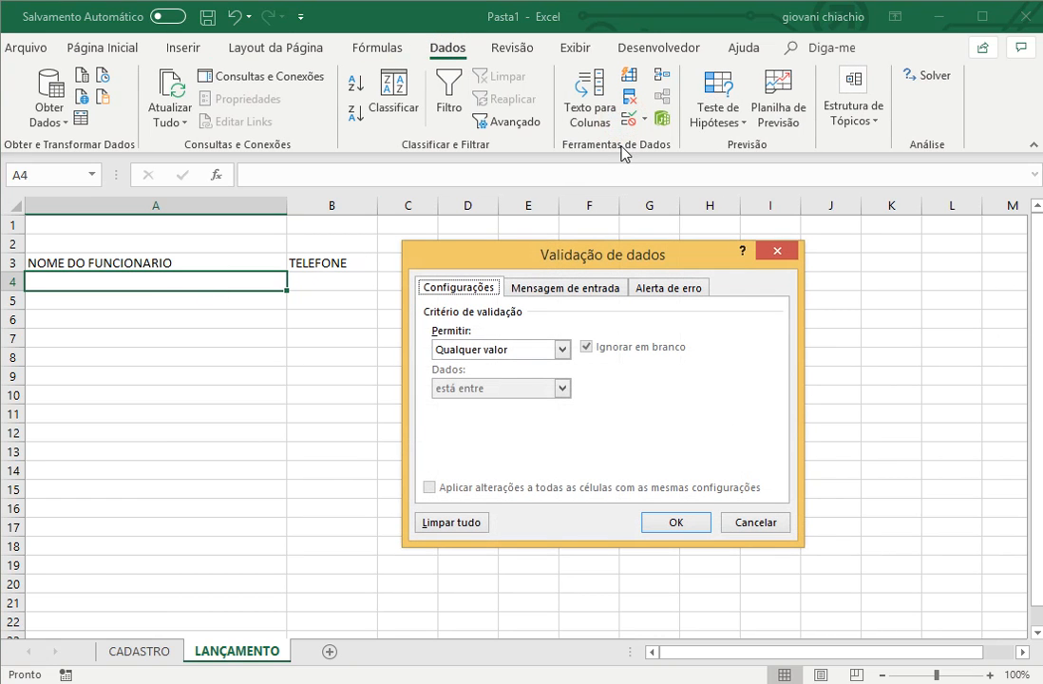
click(506, 351)
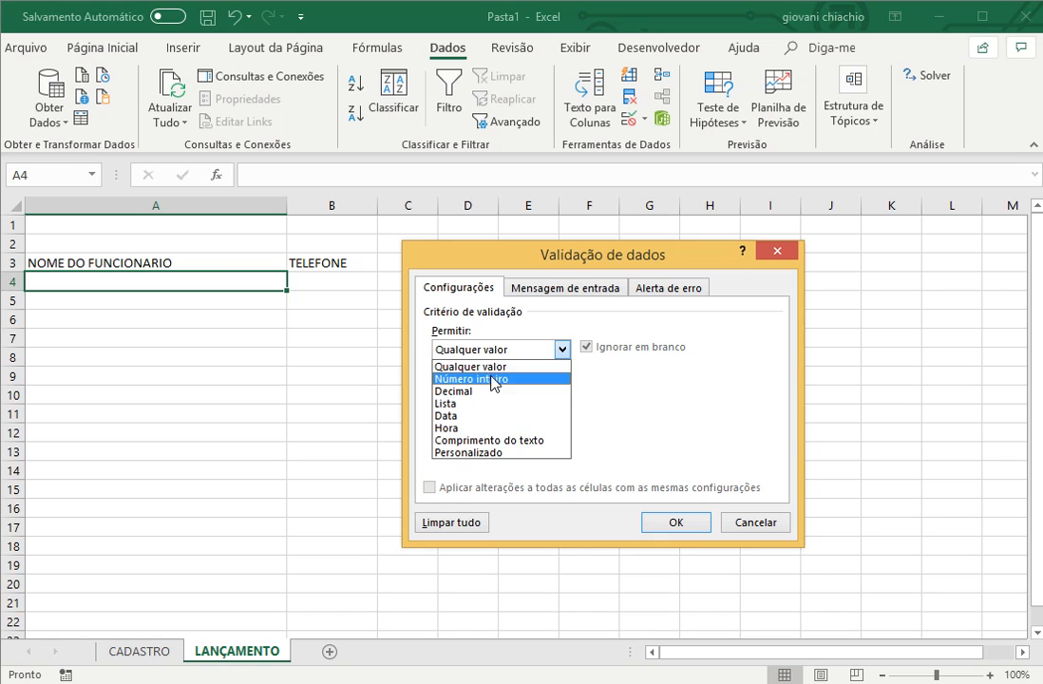
click(477, 403)
click(481, 426)
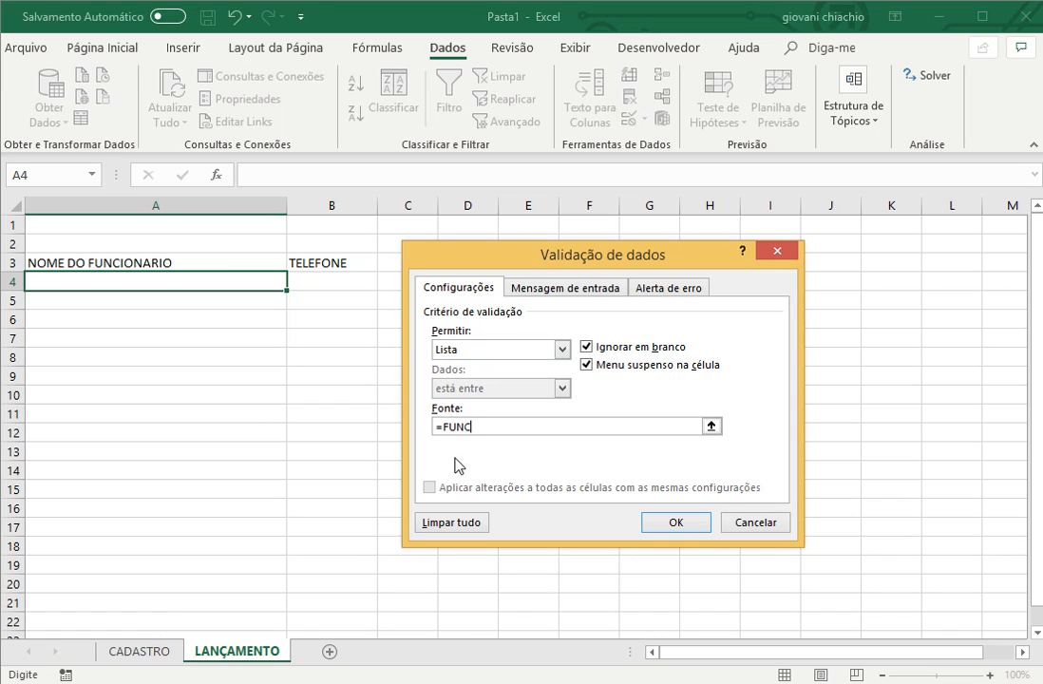
click(673, 521)
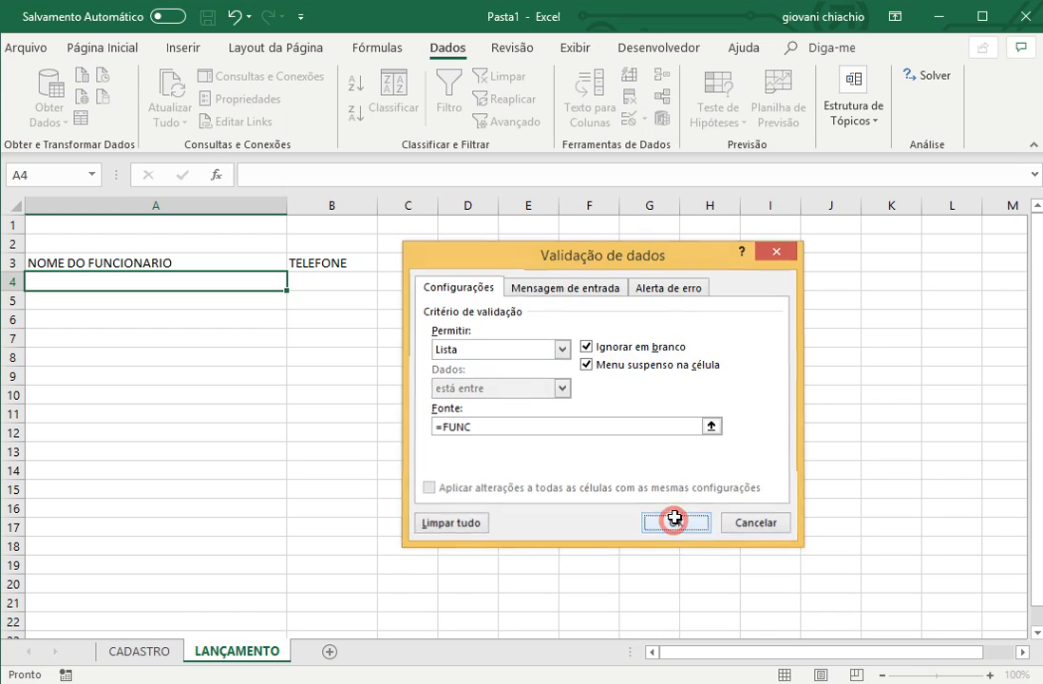
- Check the names offered by the A4 drop-down list against the name column on the CADASTRO sheet
click(295, 281)
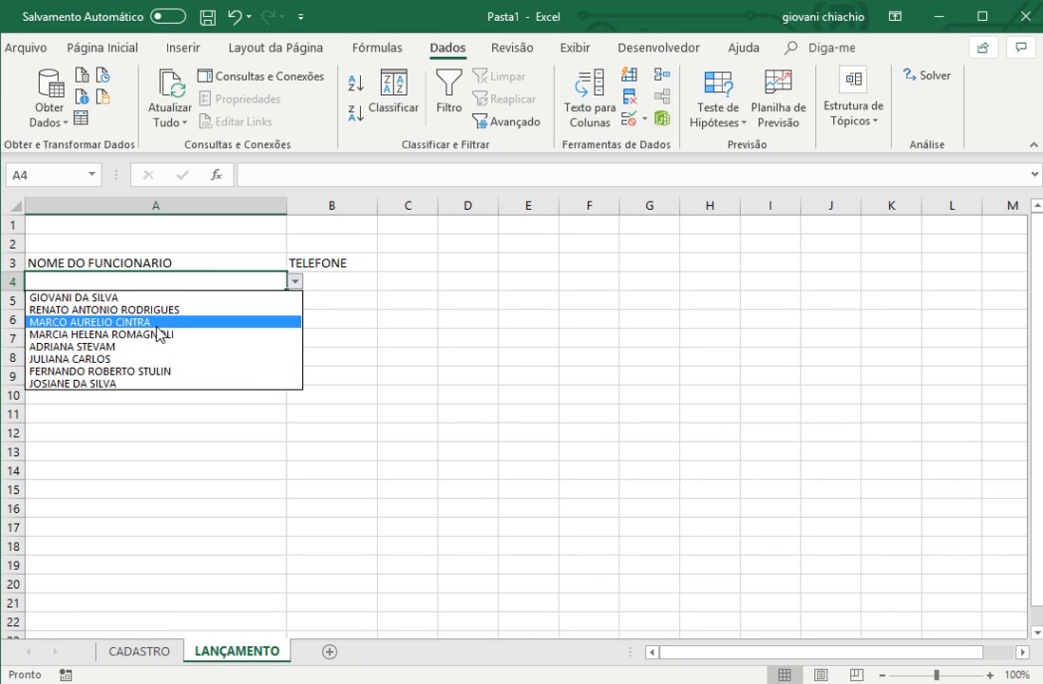
click(142, 651)
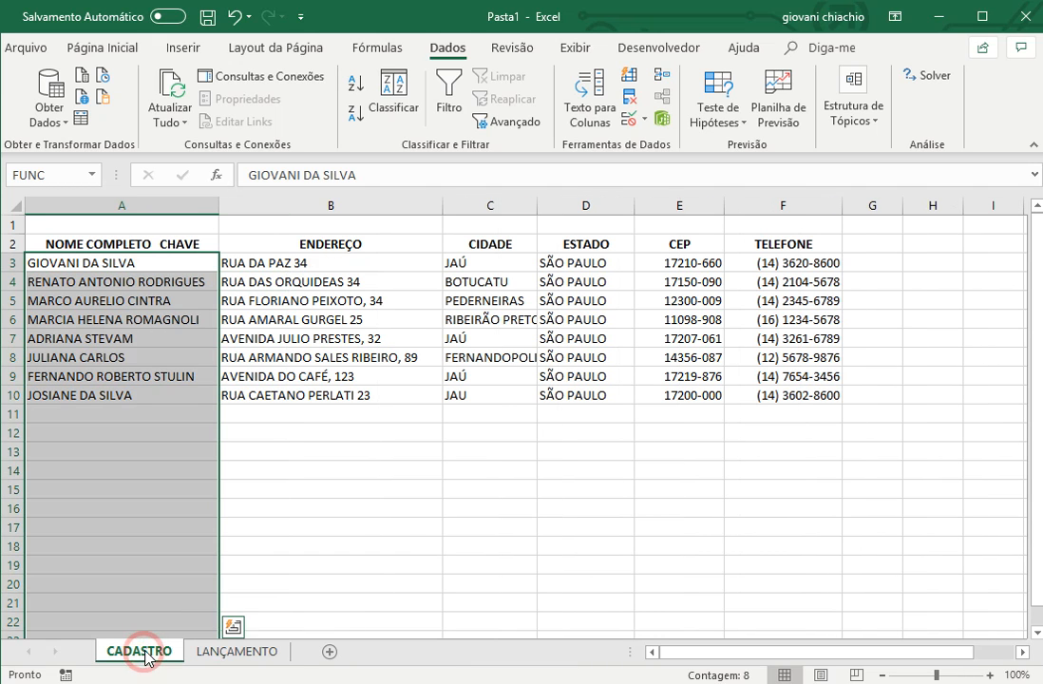
click(237, 652)
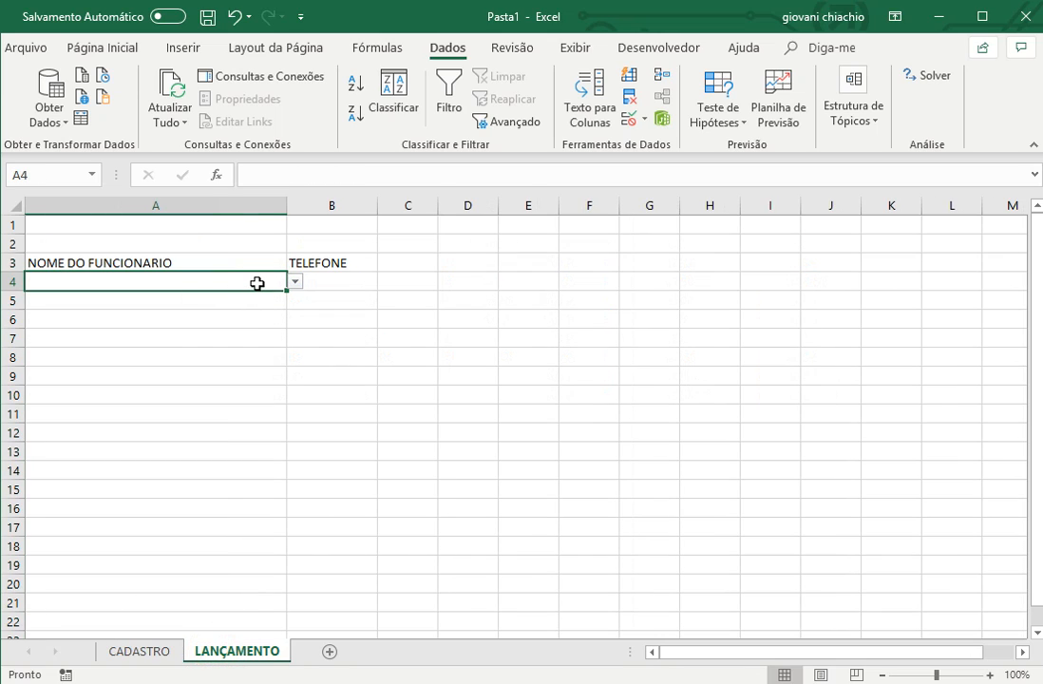
- Copy cell A4 with its list validation down through A14 on the LANÇAMENTO sheet
key(ctrl+c)
key(shift+Down)
key(shift+Down)
key(shift+Down)
key(shift+Down)
key(shift+Down)
key(shift+Down)
key(shift+Down)
key(shift+Down)
key(shift+Down)
key(shift+Down)
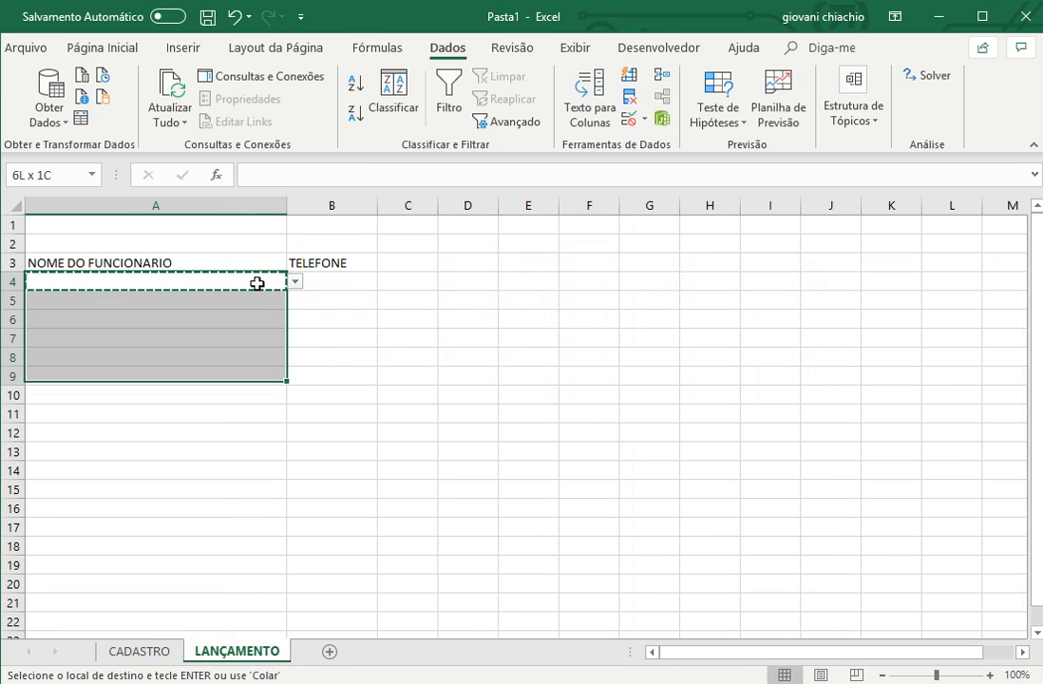
key(ctrl+v)
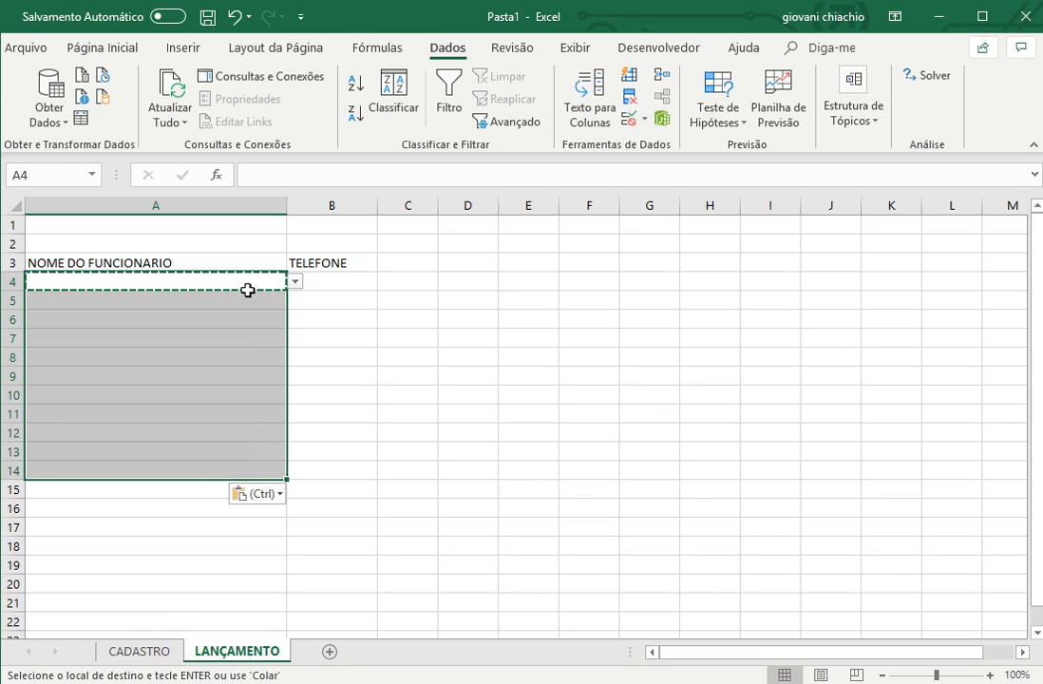
- Check that cell A6 offers the employee drop-down list, without choosing a name
click(385, 378)
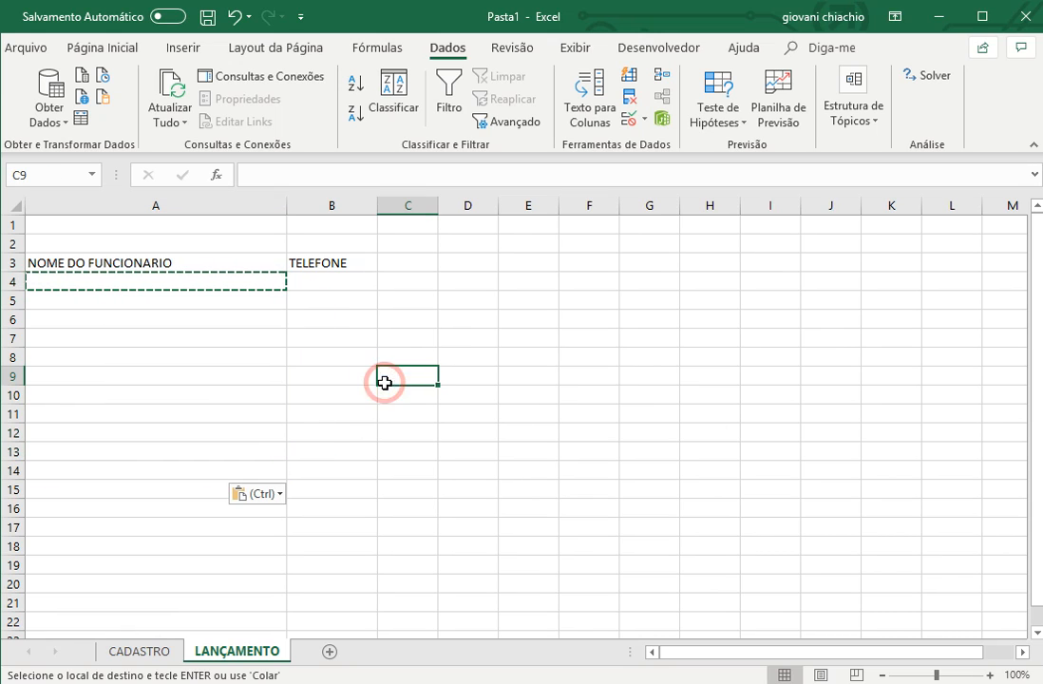
click(212, 320)
click(296, 319)
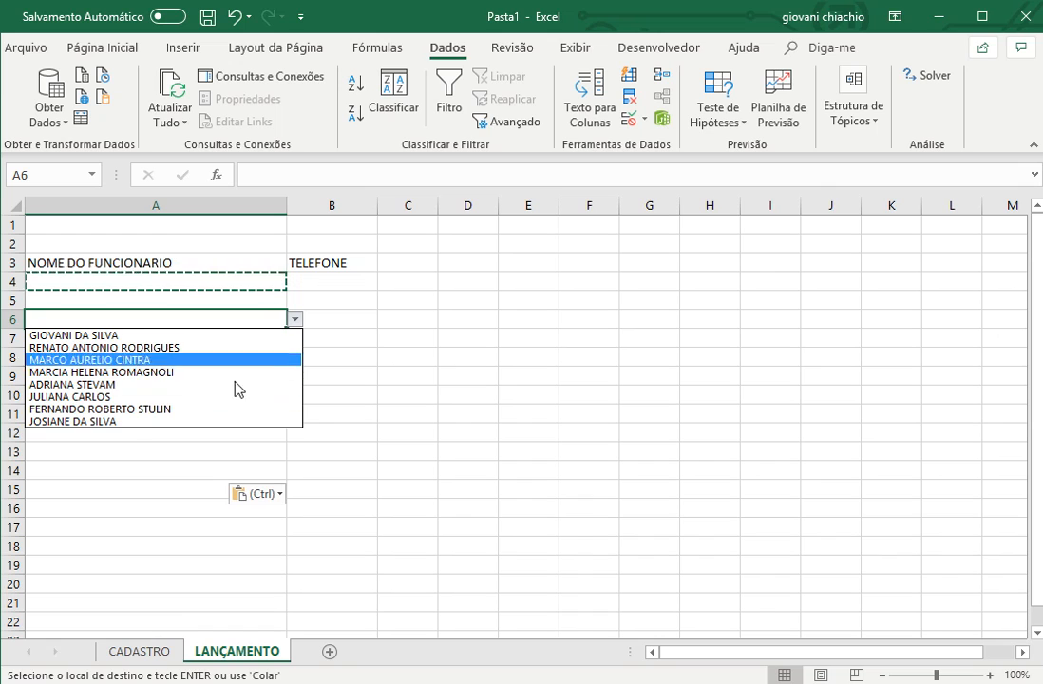
click(425, 332)
- Choose the first listed employee in cell A4 and widen the TELEFONE column slightly
click(322, 274)
click(260, 274)
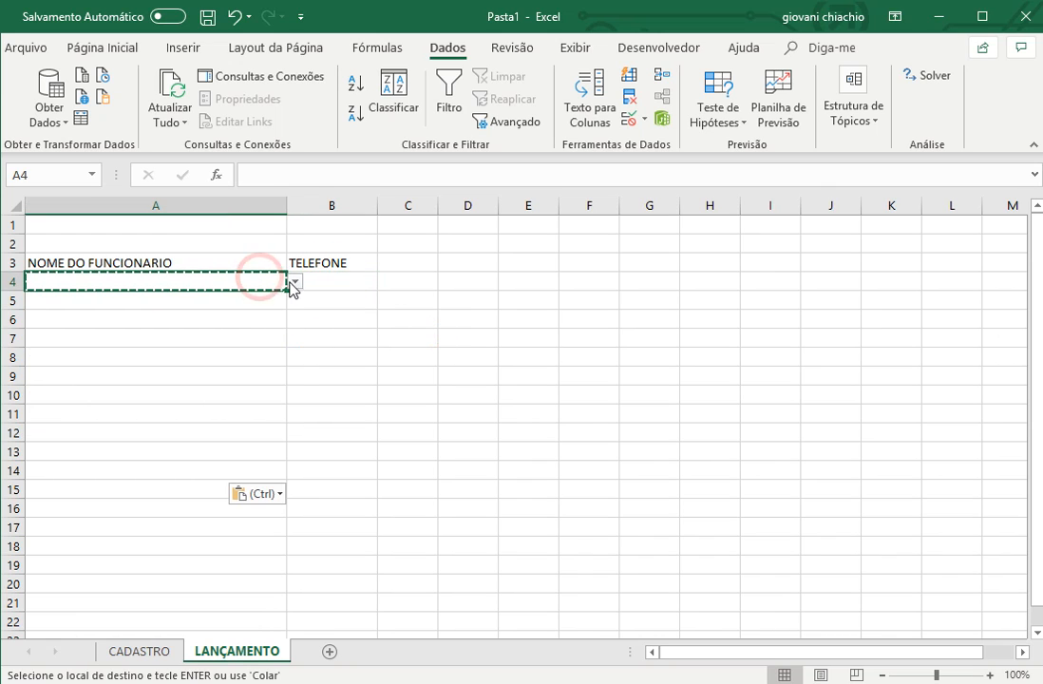
click(296, 281)
click(258, 295)
click(311, 278)
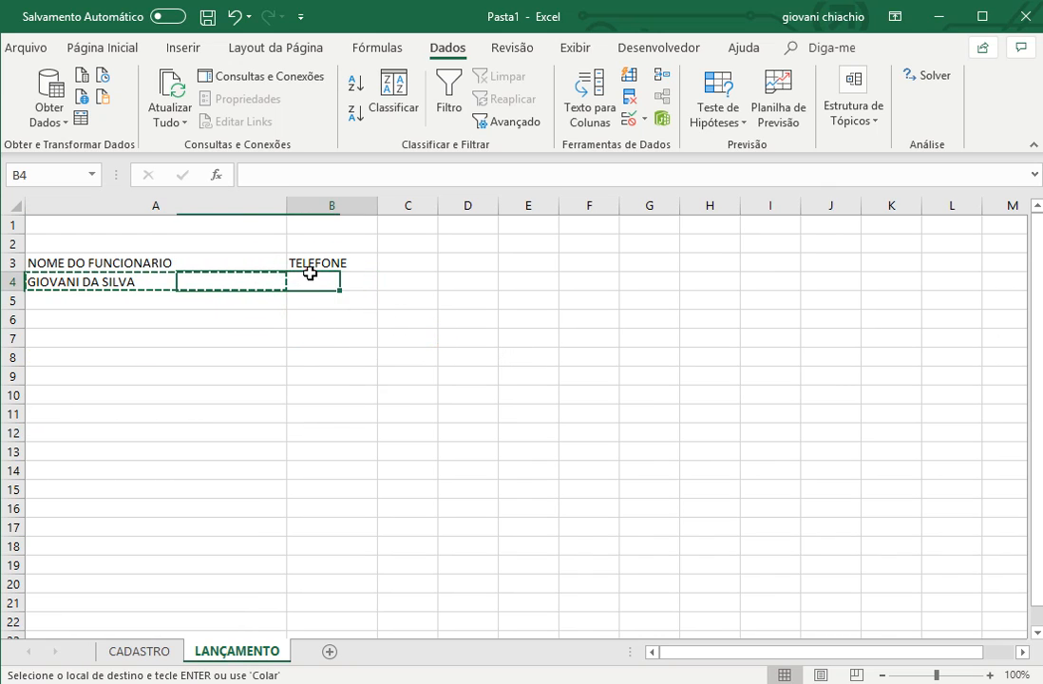
drag(379, 205, 407, 205)
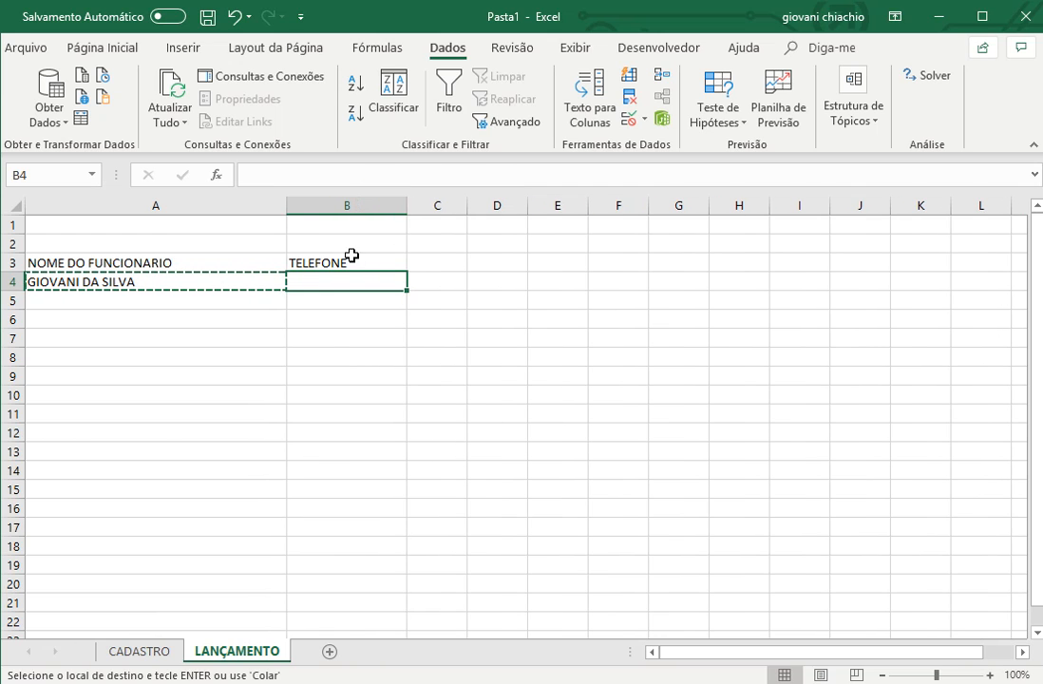
- Make the row 3 headings on the LANÇAMENTO sheet bold and centre them
click(9, 263)
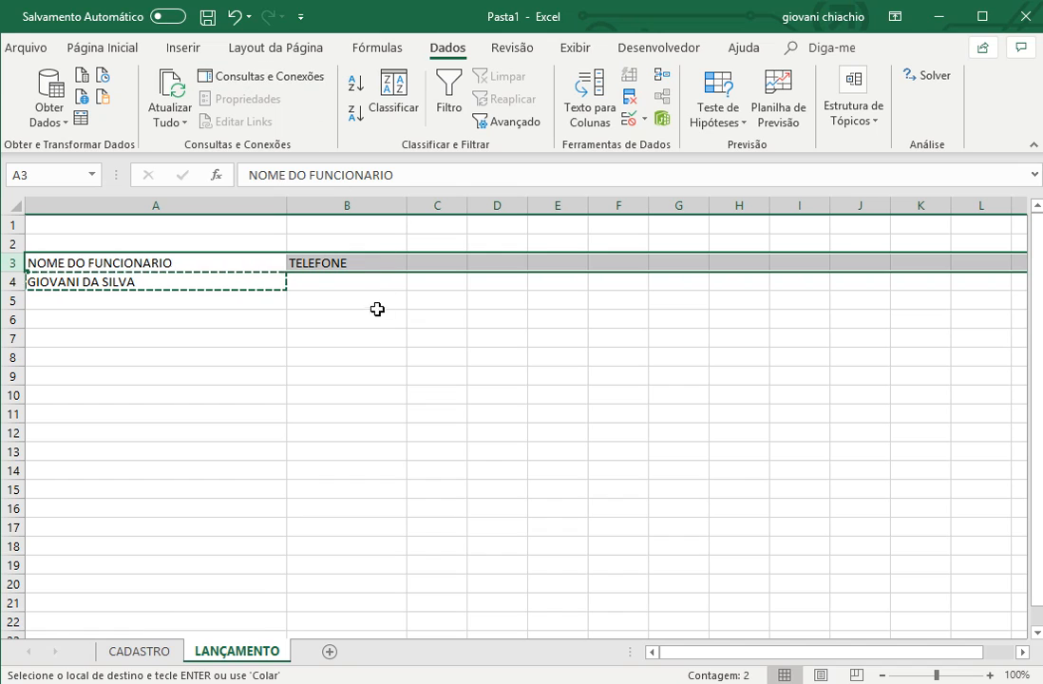
click(99, 48)
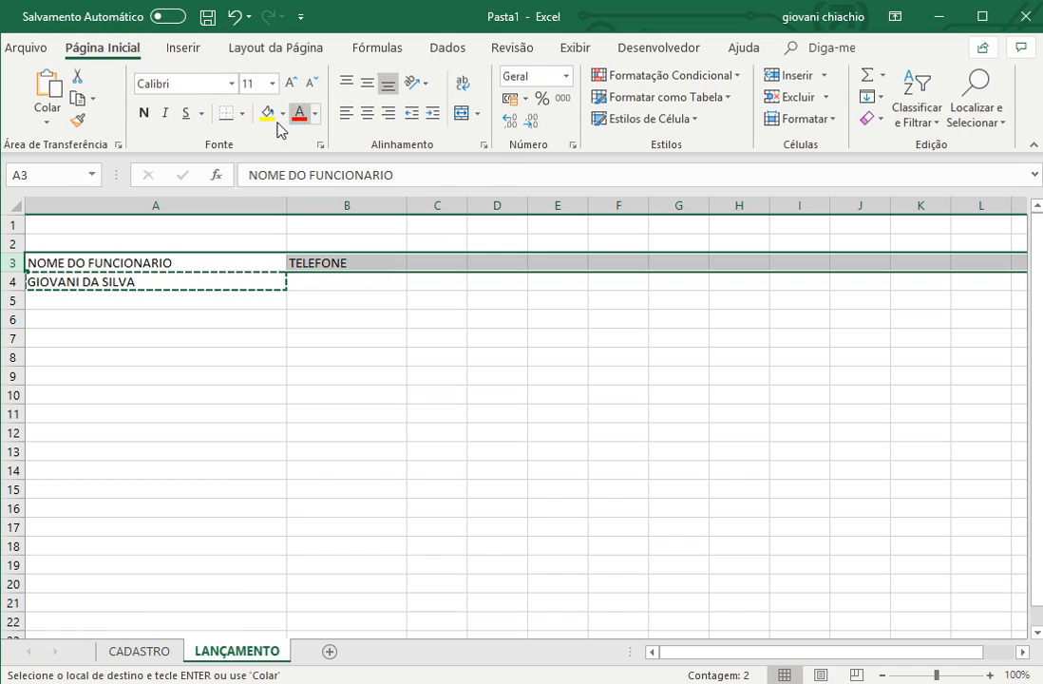
click(144, 113)
click(370, 114)
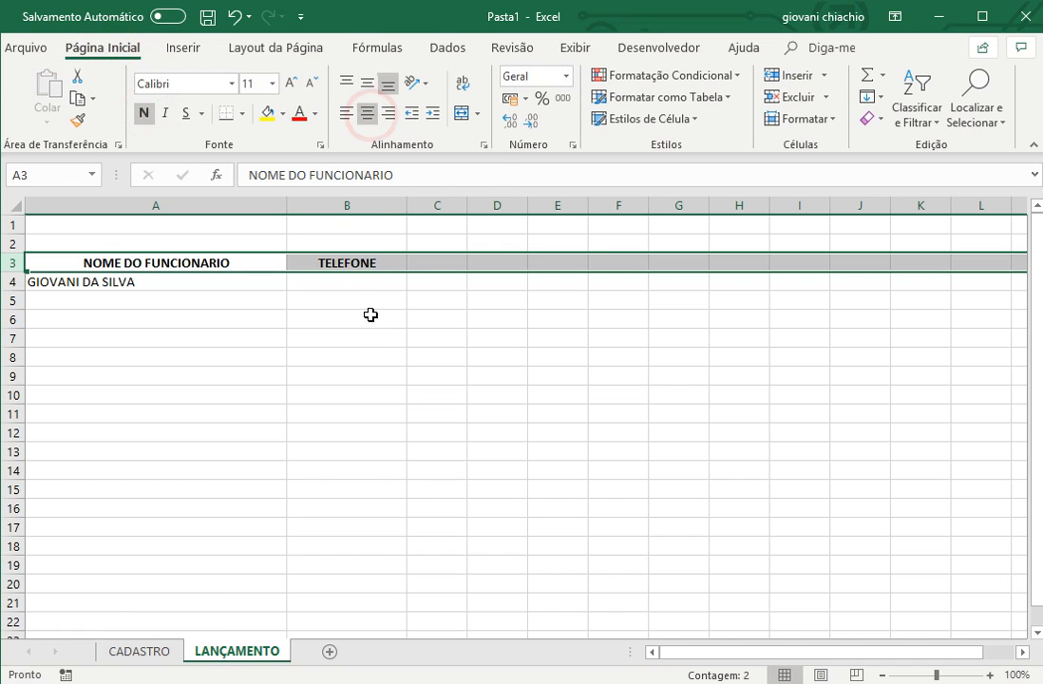
click(310, 298)
- Enter the formula pattern =PROCV(CRITERIO;NOME DA TABELA;COLUNA;FALSO) as plain text in cell D11
click(490, 416)
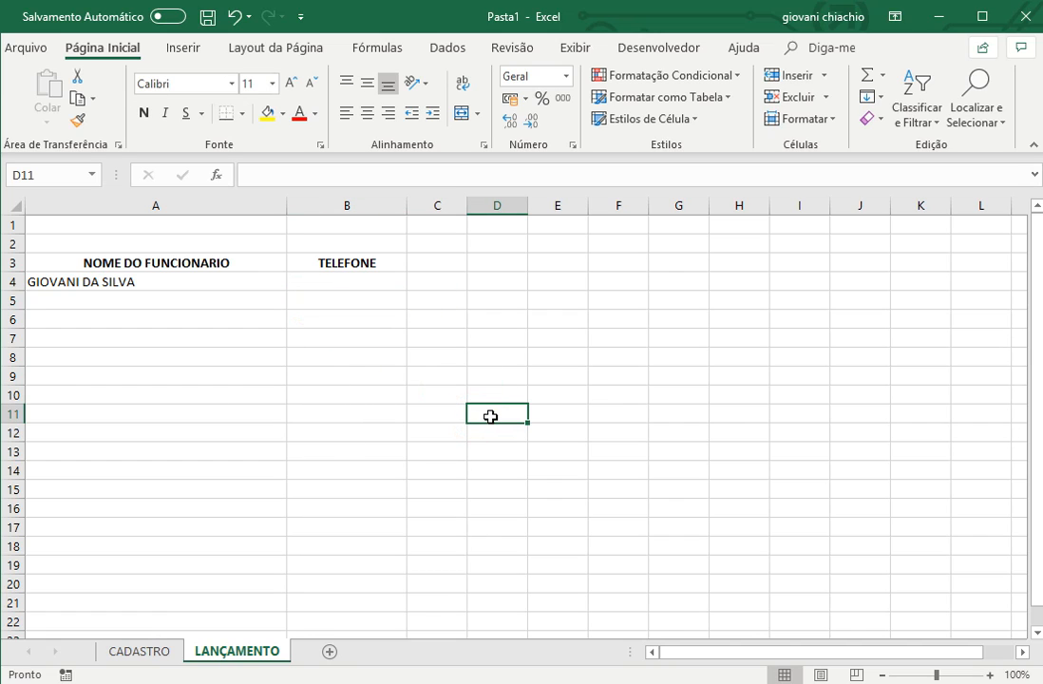
text(')
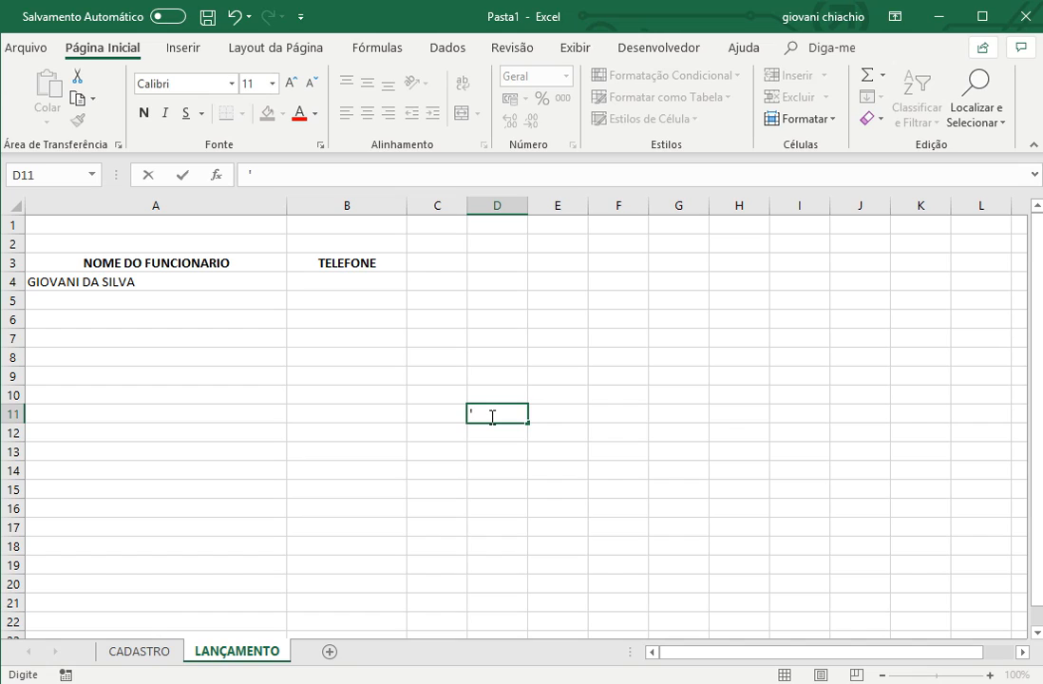
text(=PROCV)
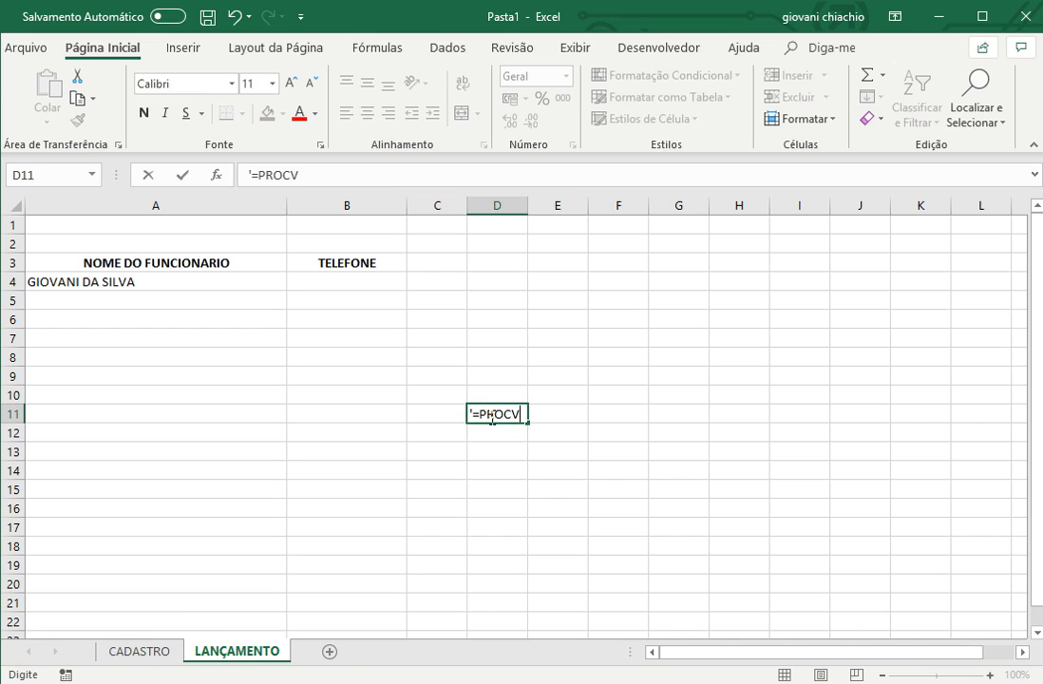
text((CRITERIO)
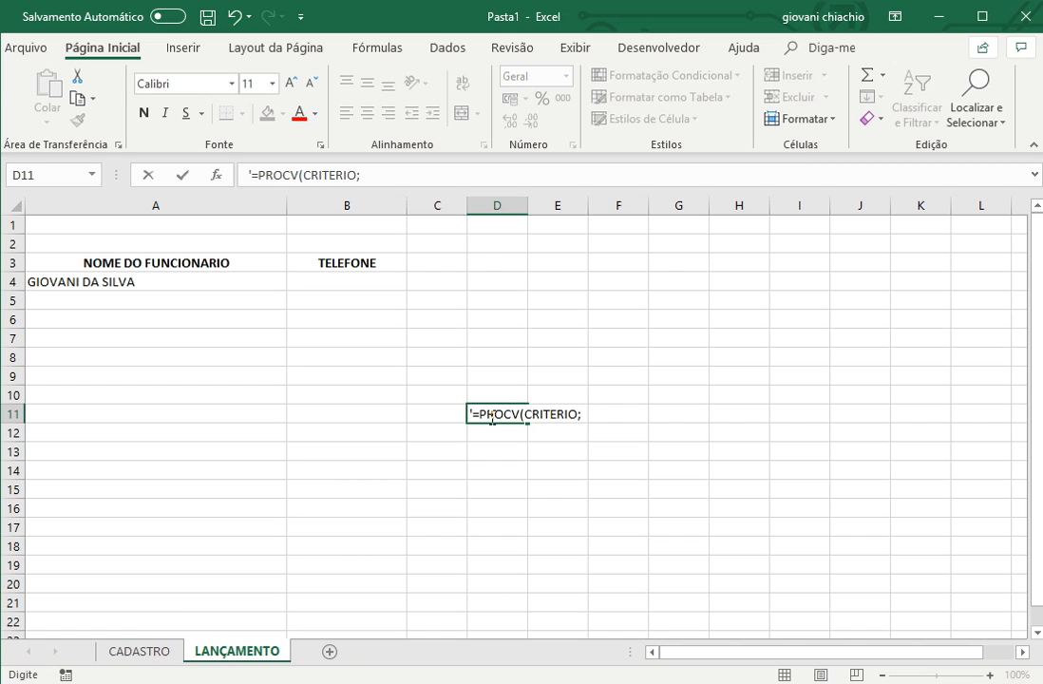
text(NOME DA TAB)
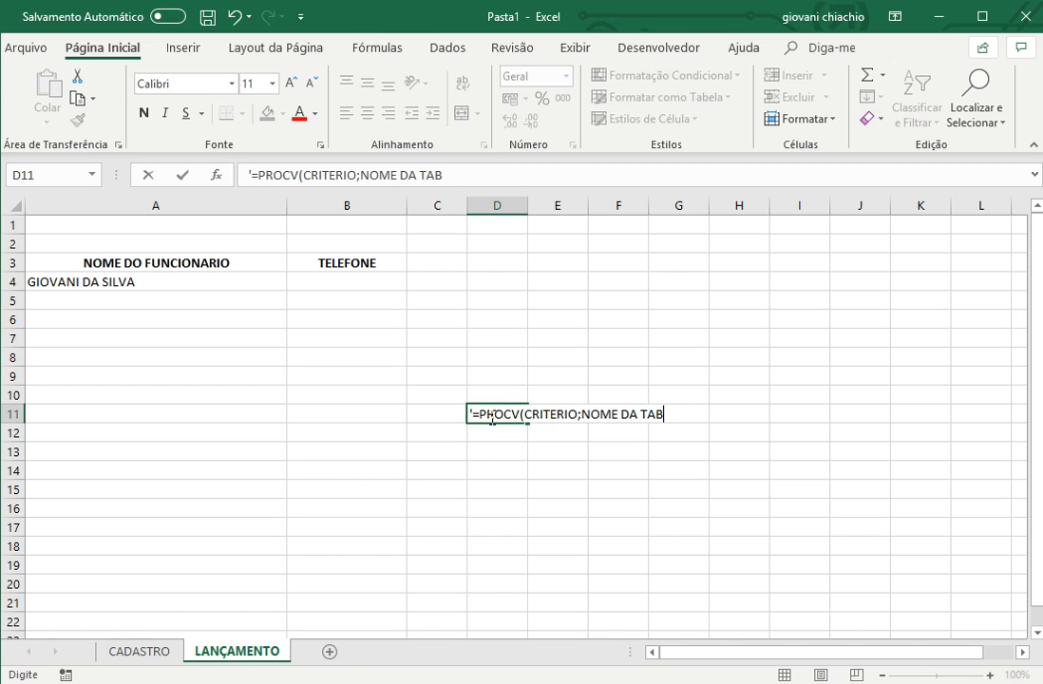
text(ELA)
text(;COLA)
text(NA)
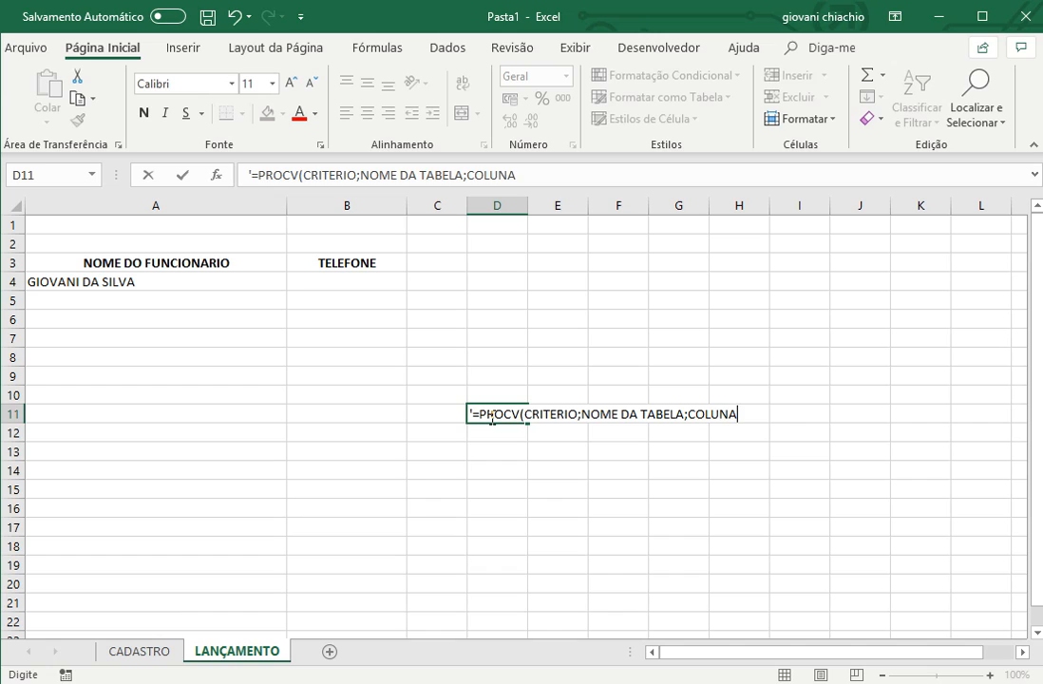
text(;FALSO)
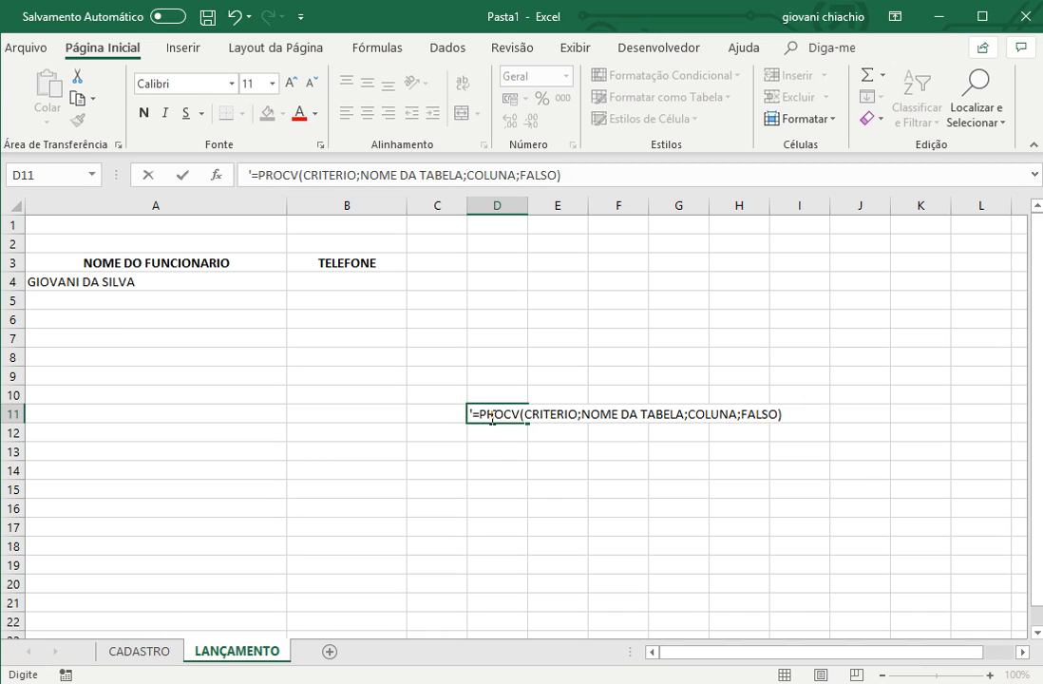
key(Return)
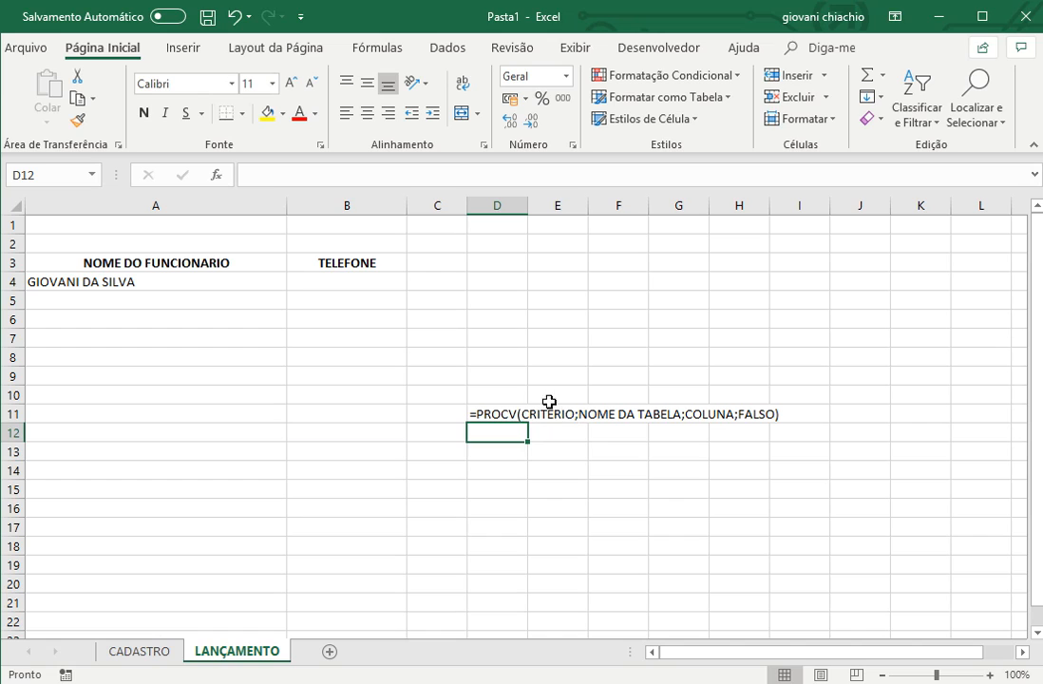
- Review the NOME DO FUNCIONARIO column as lookup criterion and the names already defined for the CADASTRO data
drag(73, 267, 95, 300)
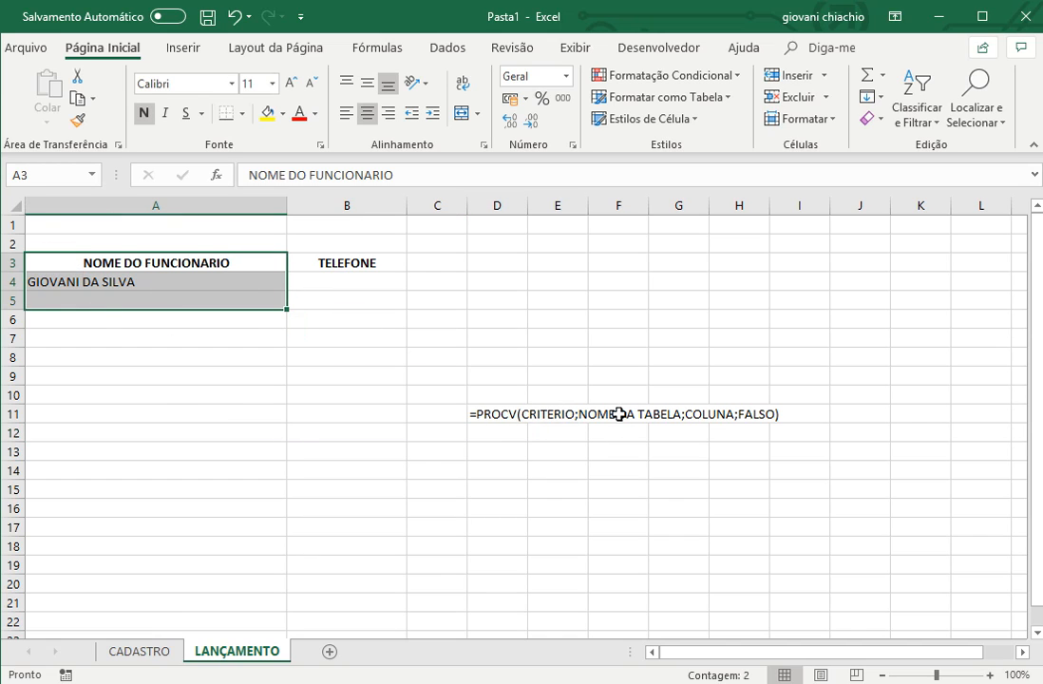
click(168, 655)
click(92, 175)
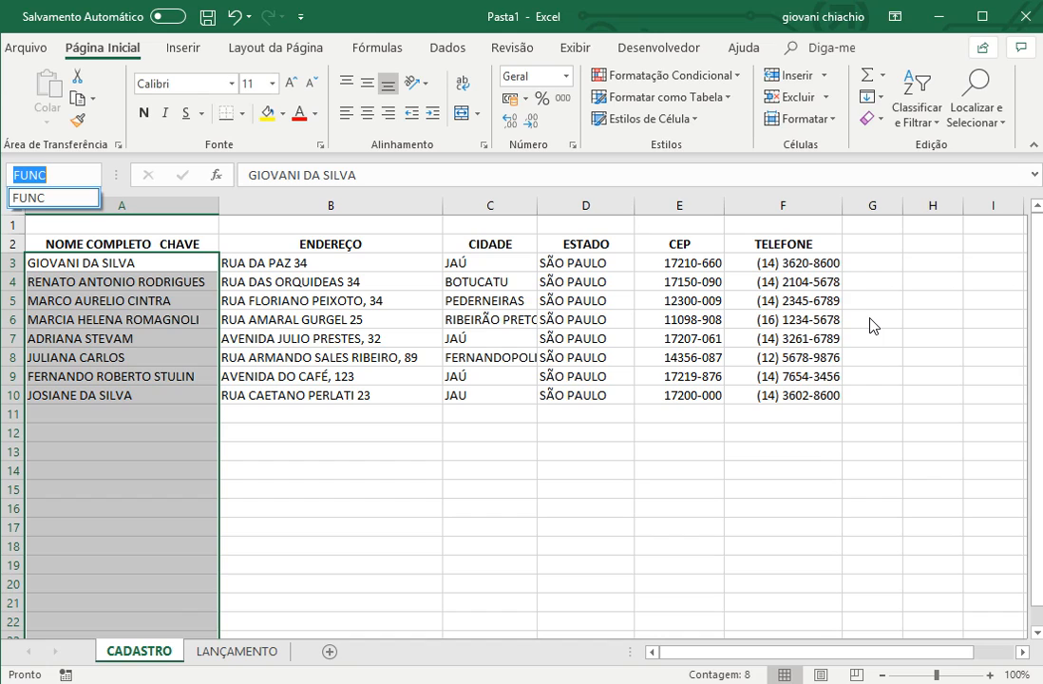
- Define the name TAB for the CADASTRO range from A2 across to column K and down to the sheet's last row
drag(139, 239, 791, 259)
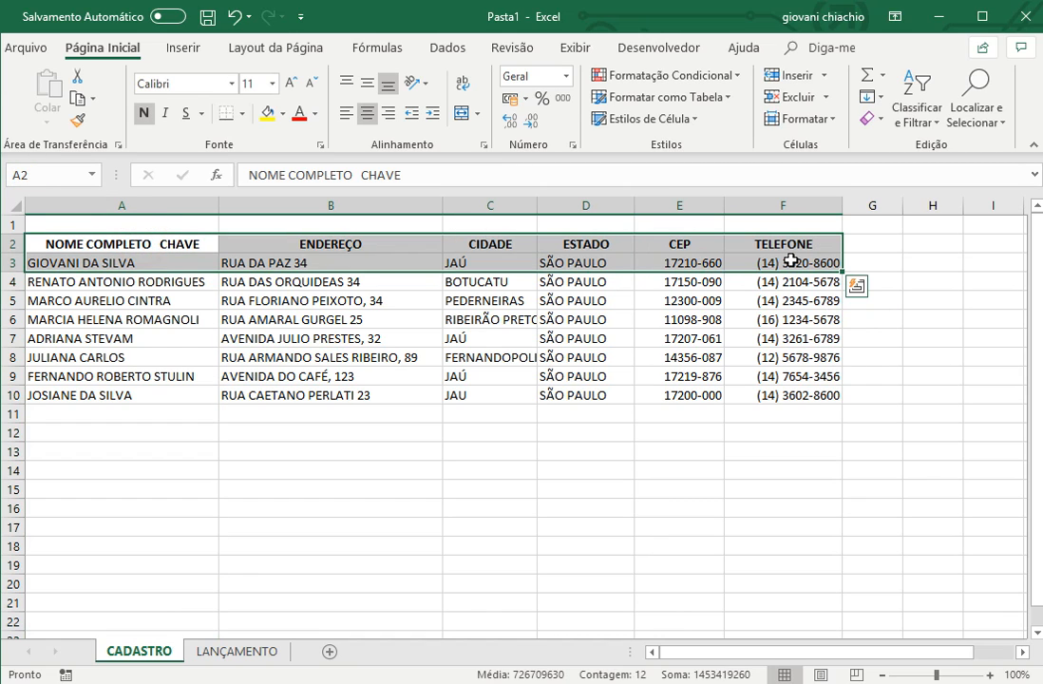
key(shift+Right)
key(shift+Right)
key(shift+Right)
key(shift+Right)
key(shift+Right)
key(ctrl+shift+Down)
key(ctrl+shift+Down)
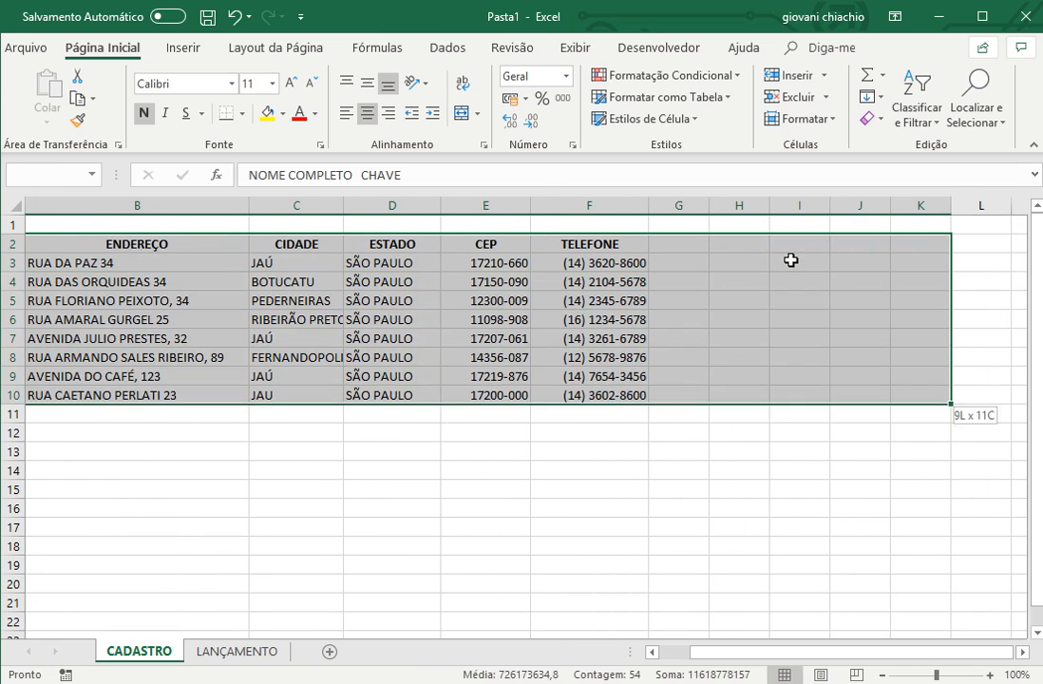
click(47, 172)
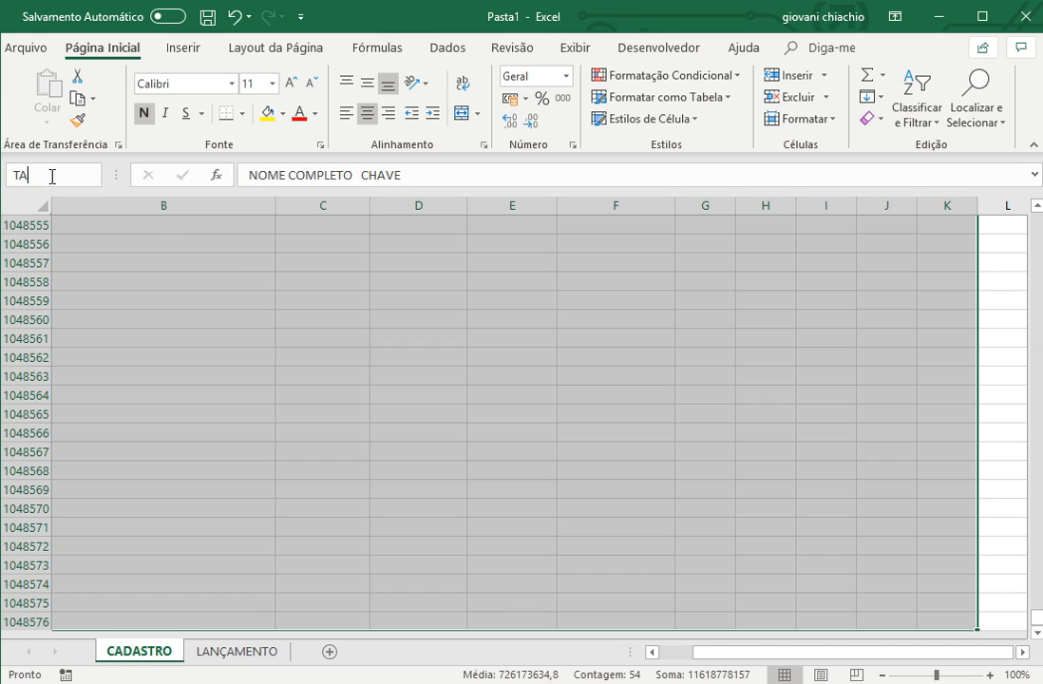
text(TAB)
key(Return)
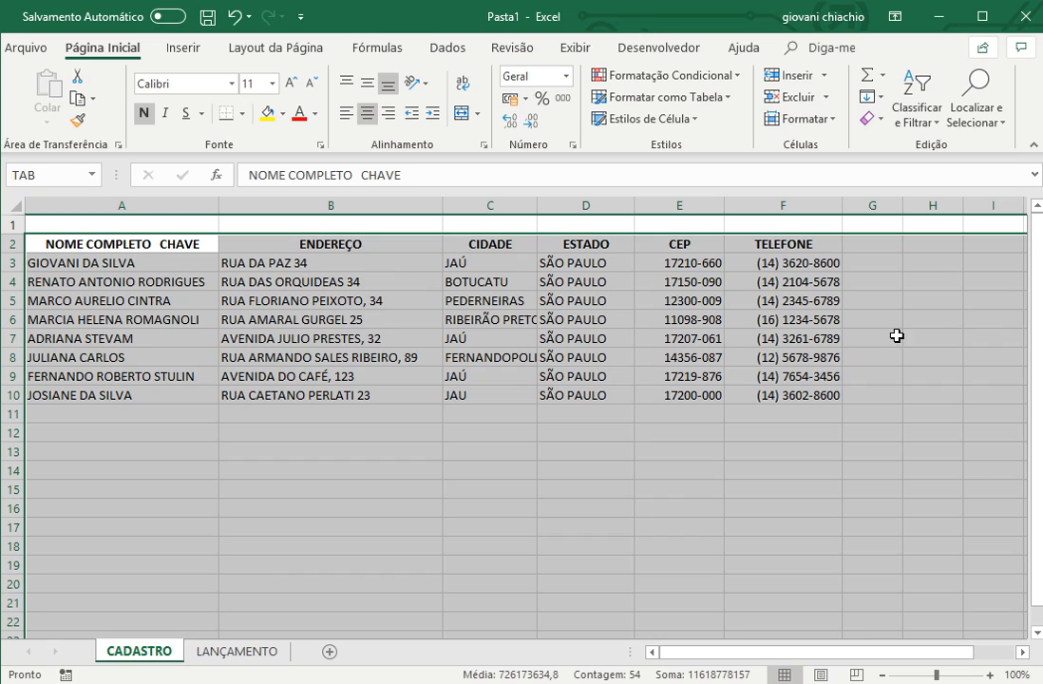
- Check the PROCV pattern on the LANÇAMENTO sheet and return to the CADASTRO table
click(238, 652)
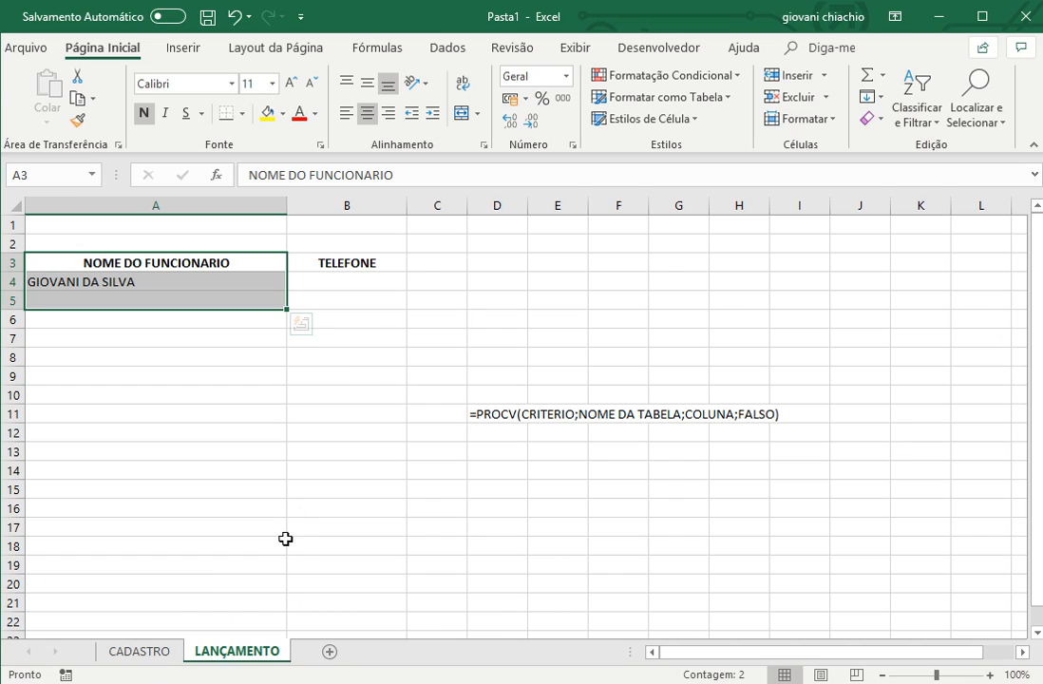
click(139, 651)
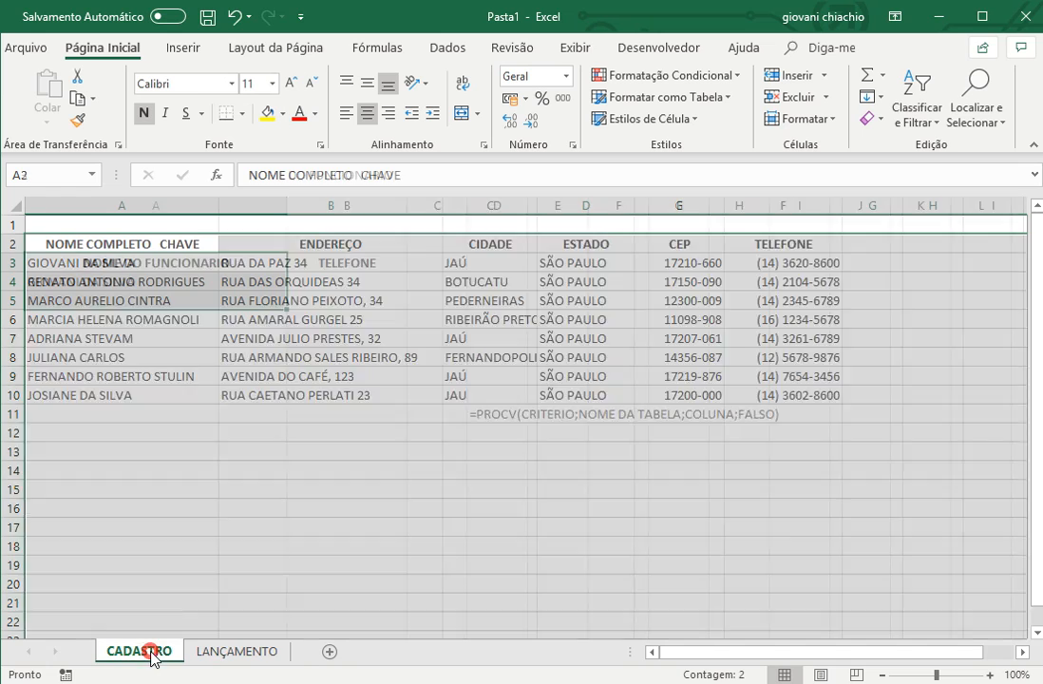
- Number columns A to F from 1 to 6 in row 1, above the headers of the CADASTRO table
click(143, 225)
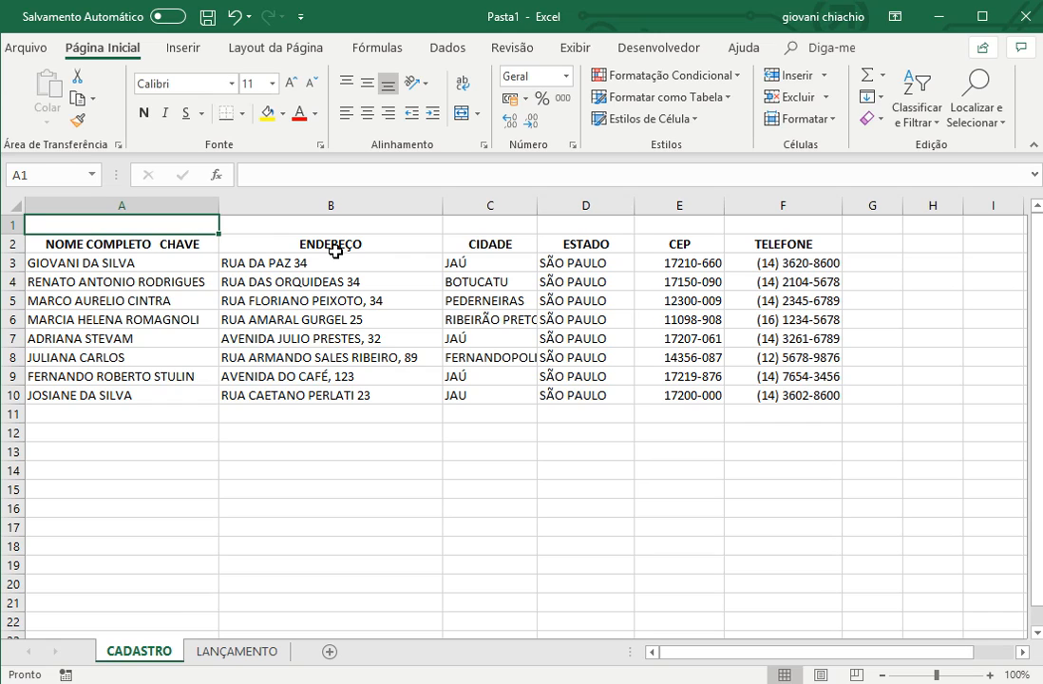
text(1)
key(Tab)
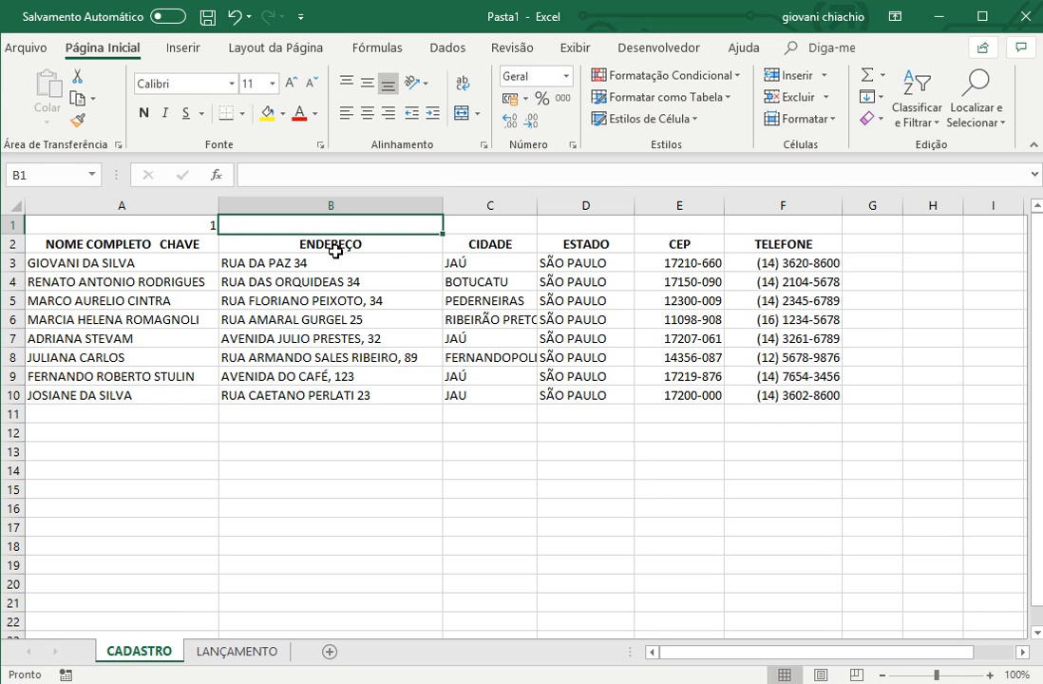
text(2)
key(Tab)
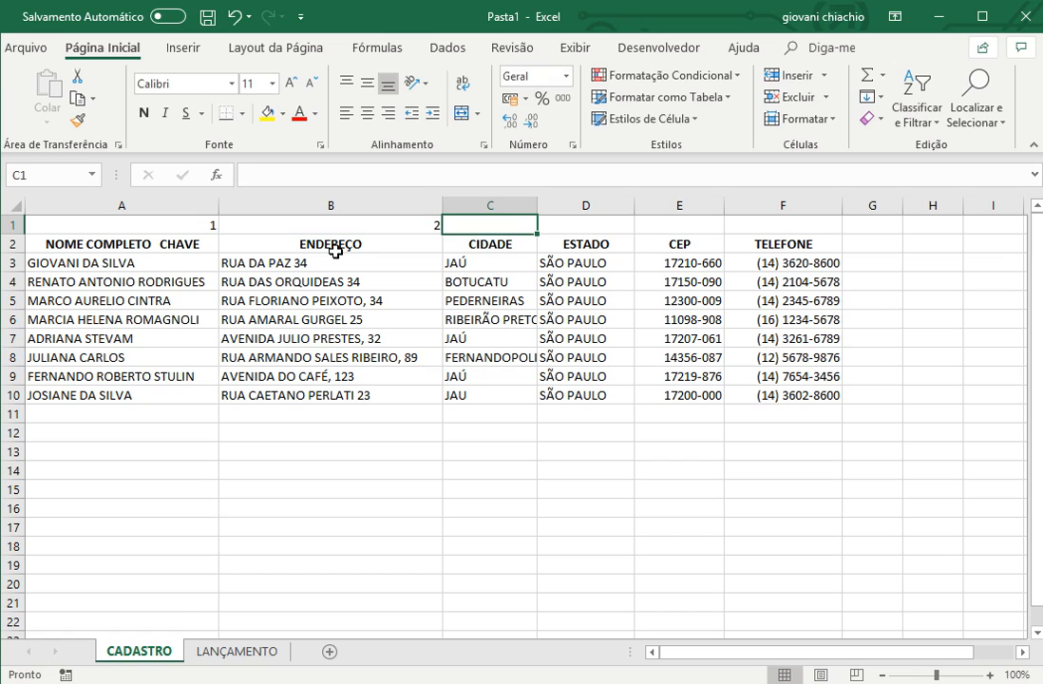
text(3)
key(Tab)
text(4)
key(Tab)
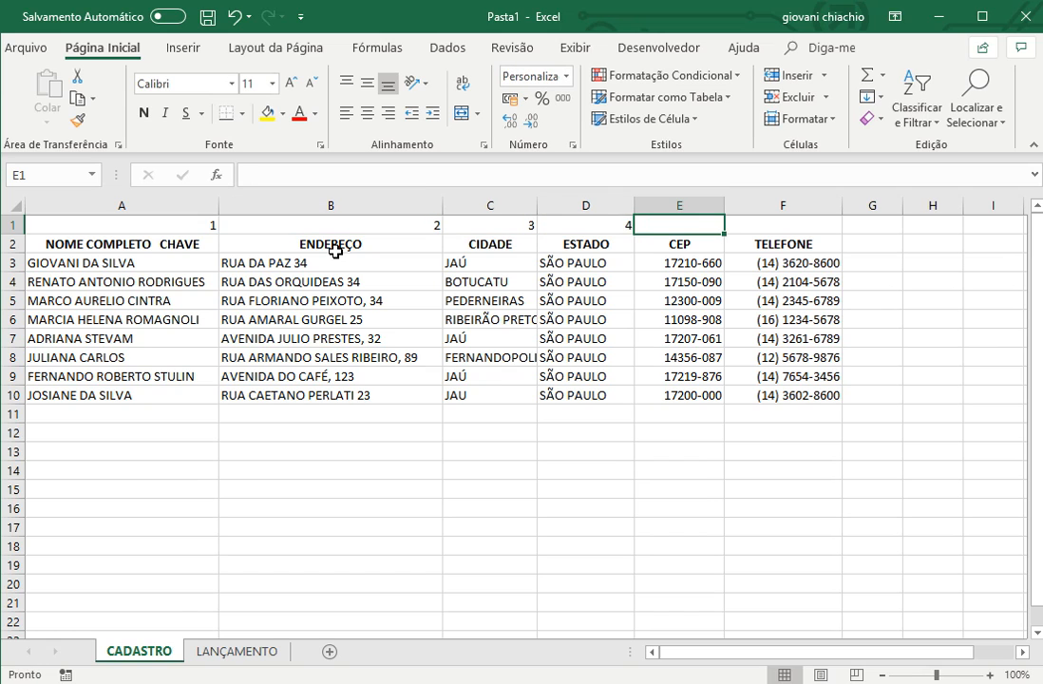
text(-5)
key(Tab)
text(-6)
key(Tab)
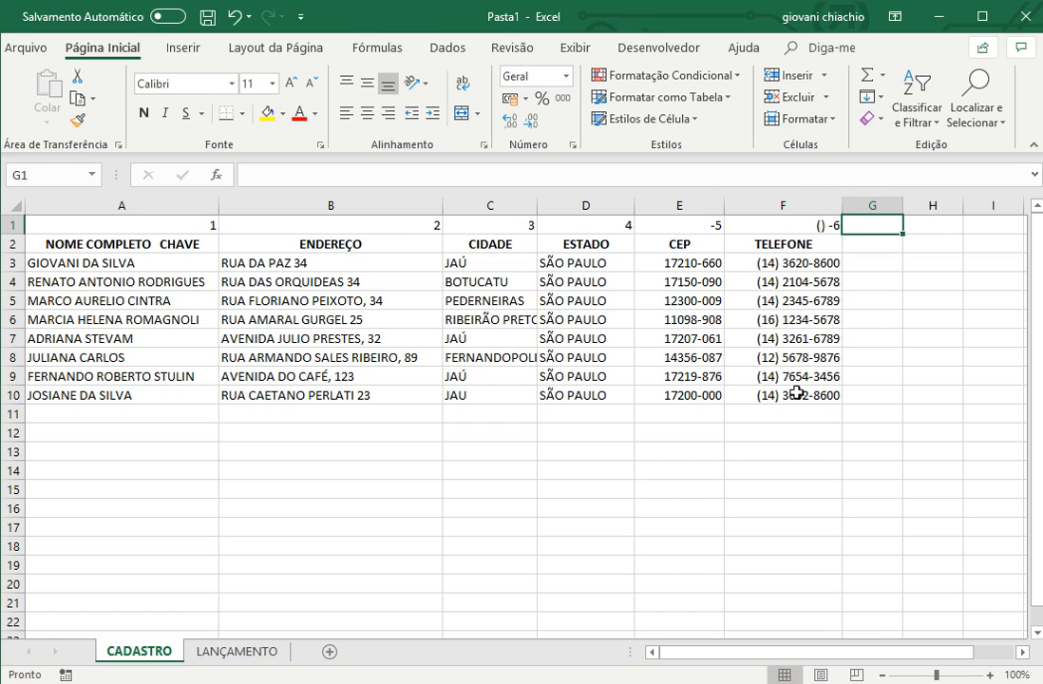
- Enter the formula =PROCV(A4;TAB;6;FALSO) in cell B4 under TELEFONE on the LANÇAMENTO sheet
click(249, 655)
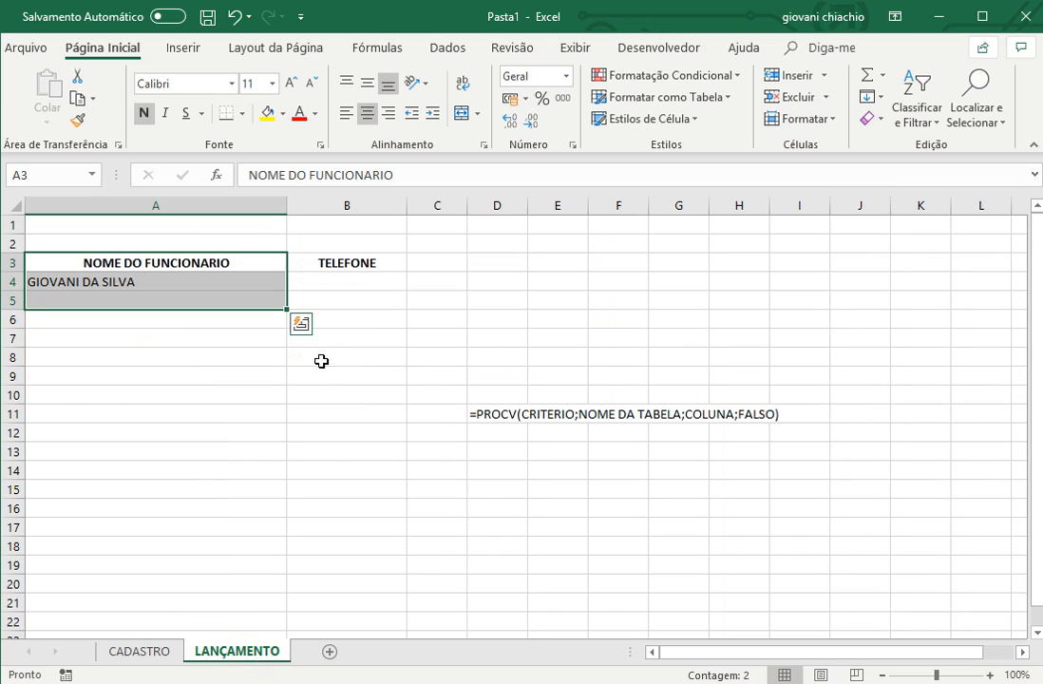
click(339, 285)
text(=)
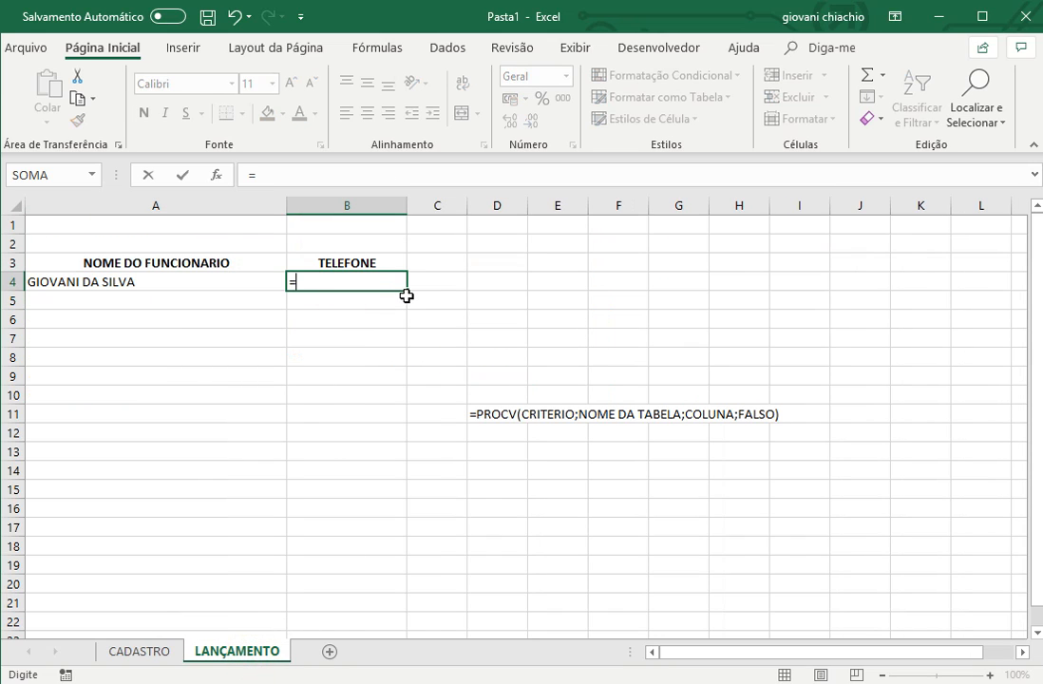
text(PROCV)
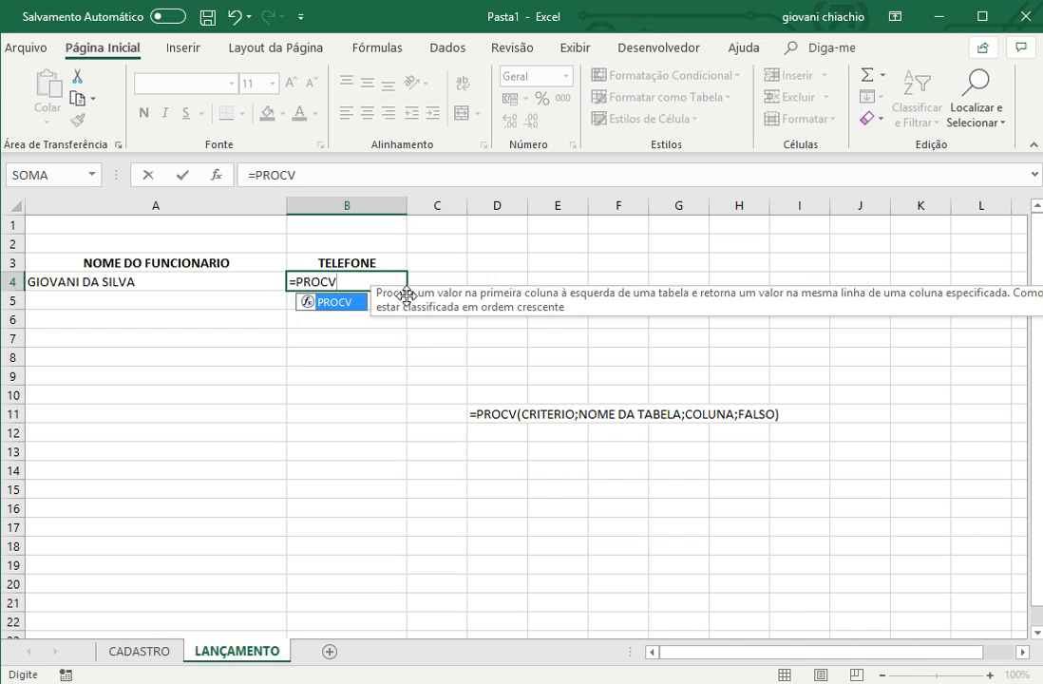
text(()
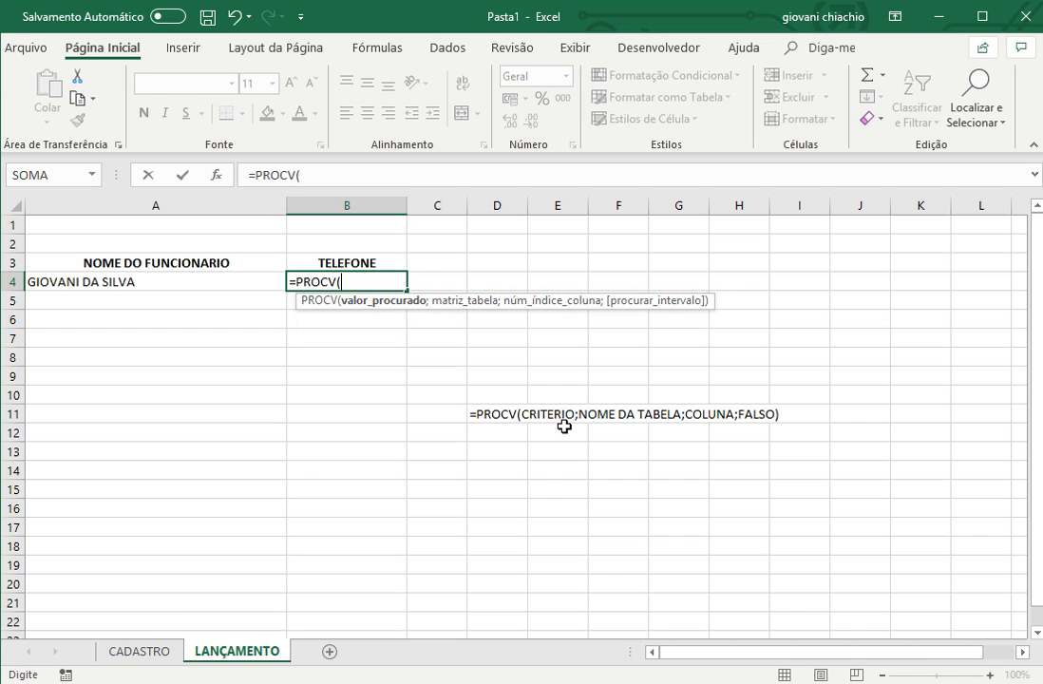
click(135, 282)
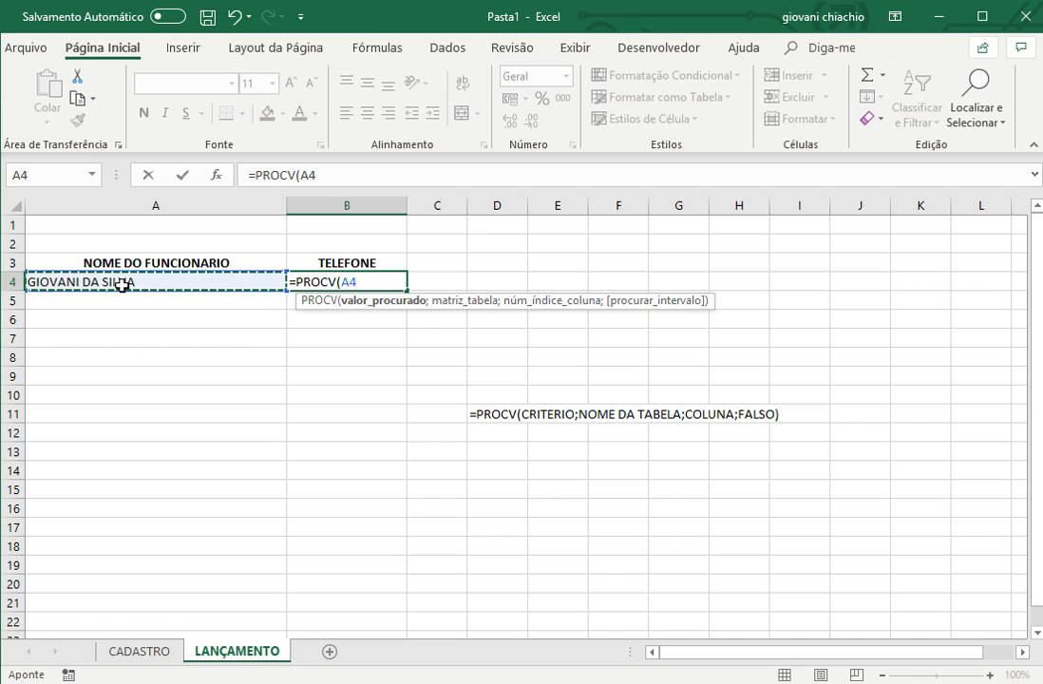
text(;)
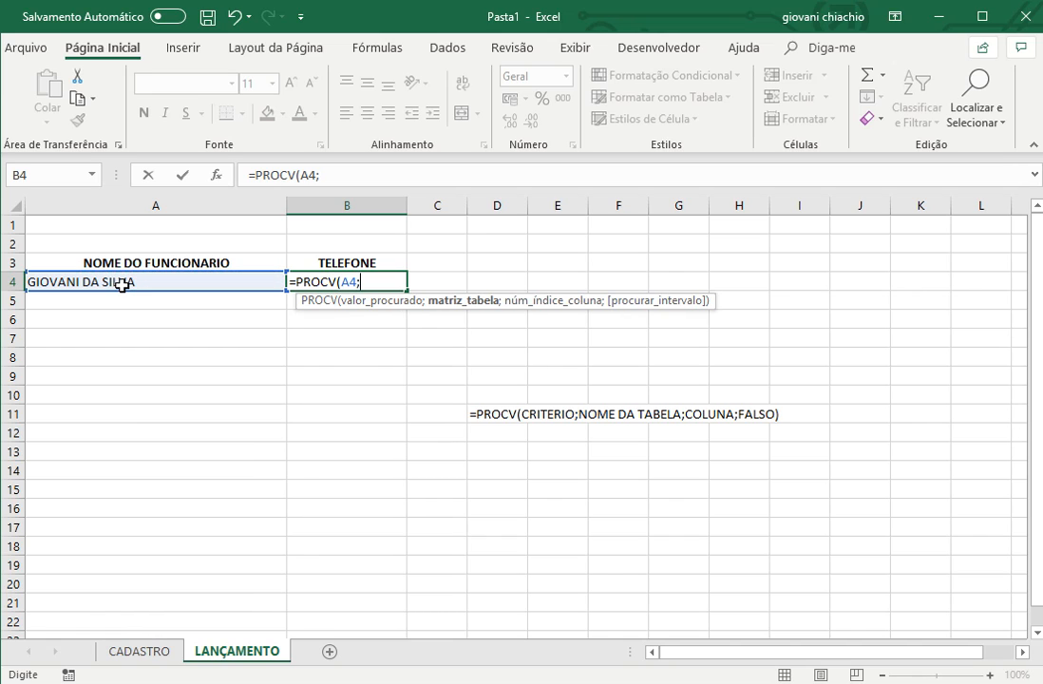
text(TAB)
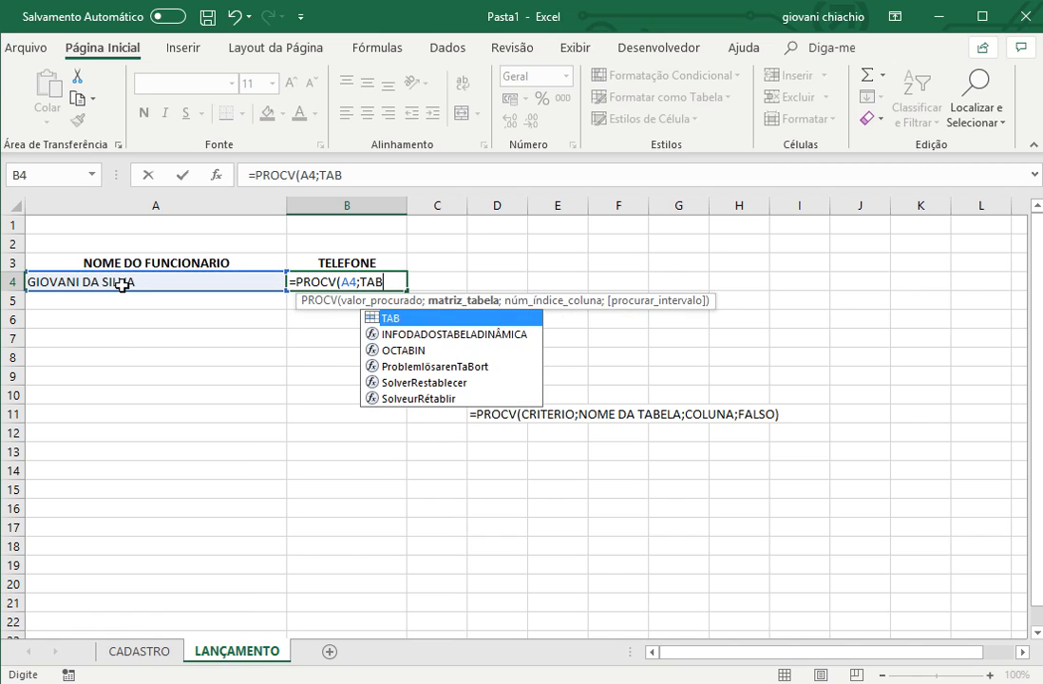
click(396, 281)
text(;)
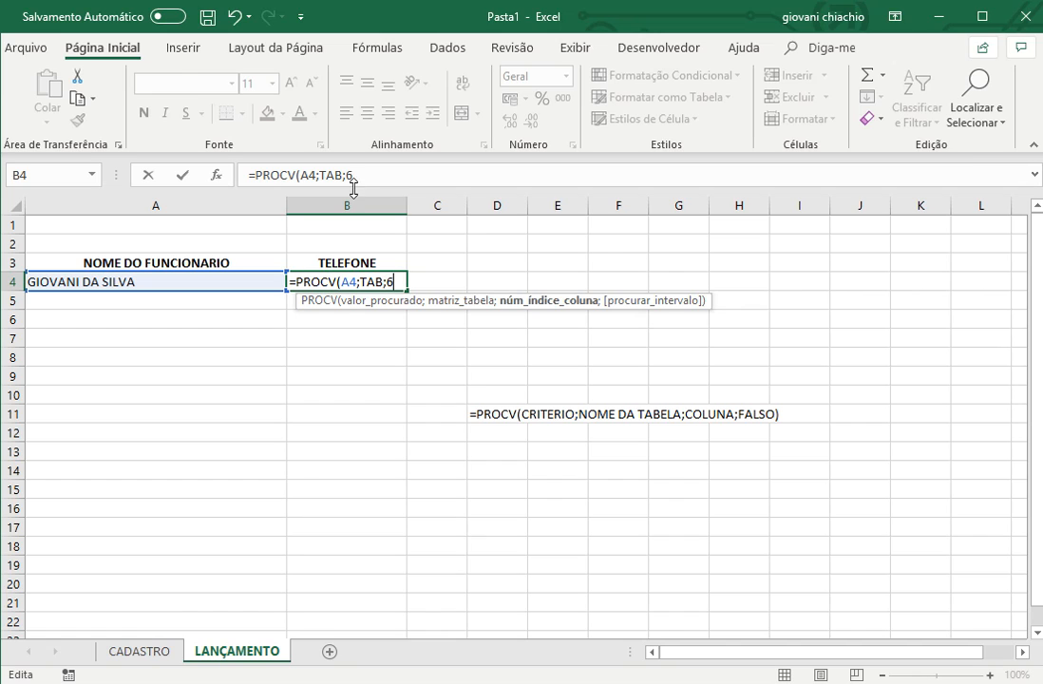
text(6;)
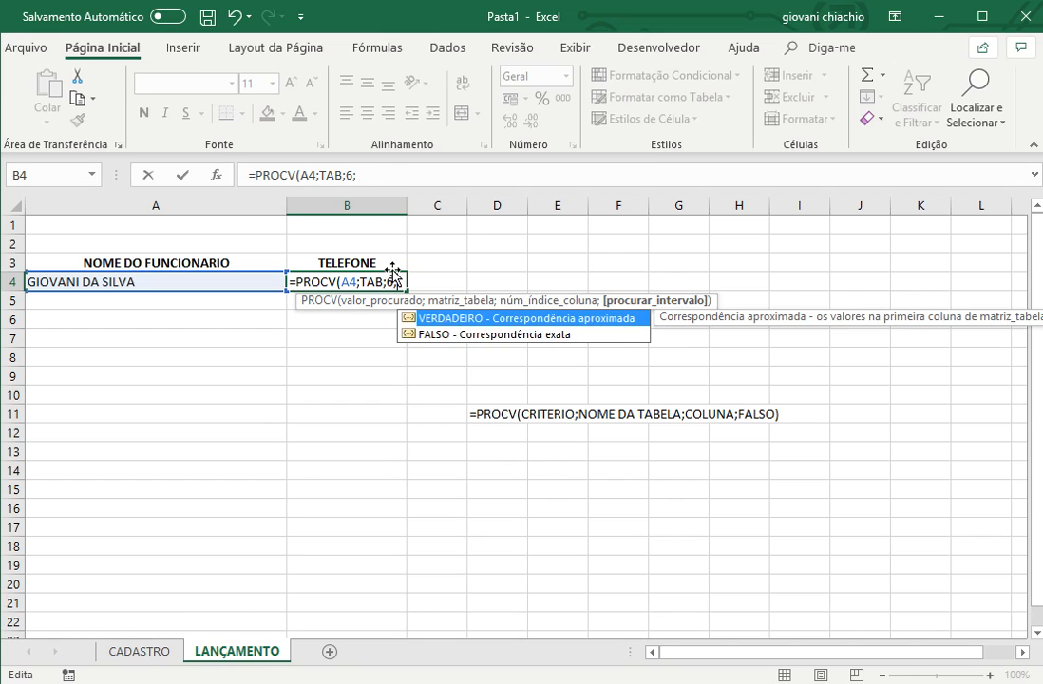
text(FALSO))
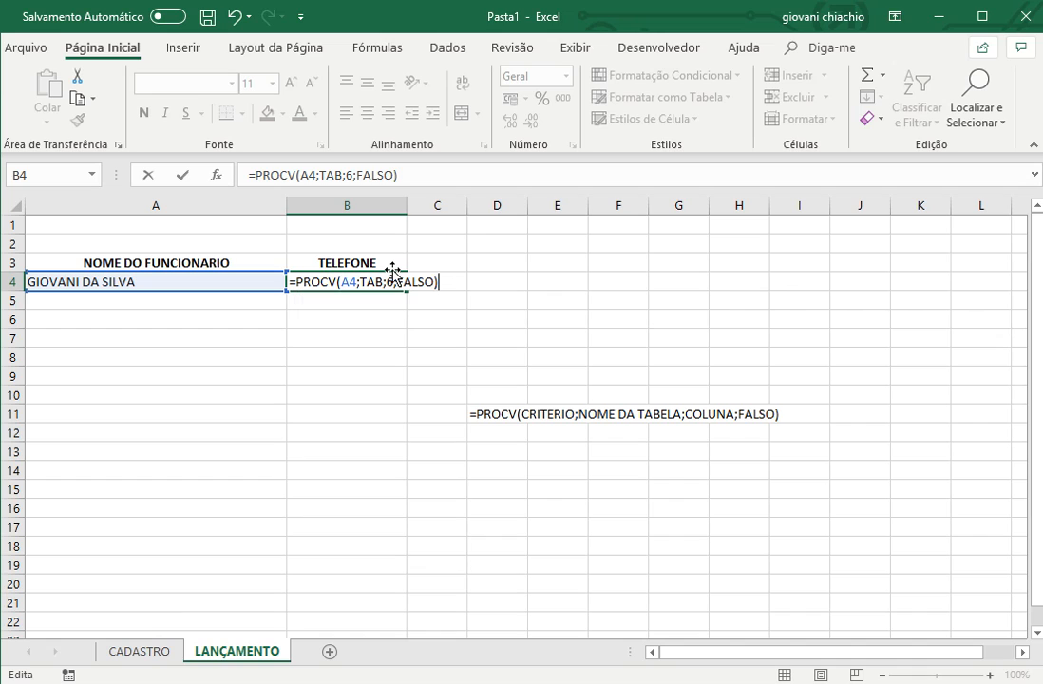
key(Return)
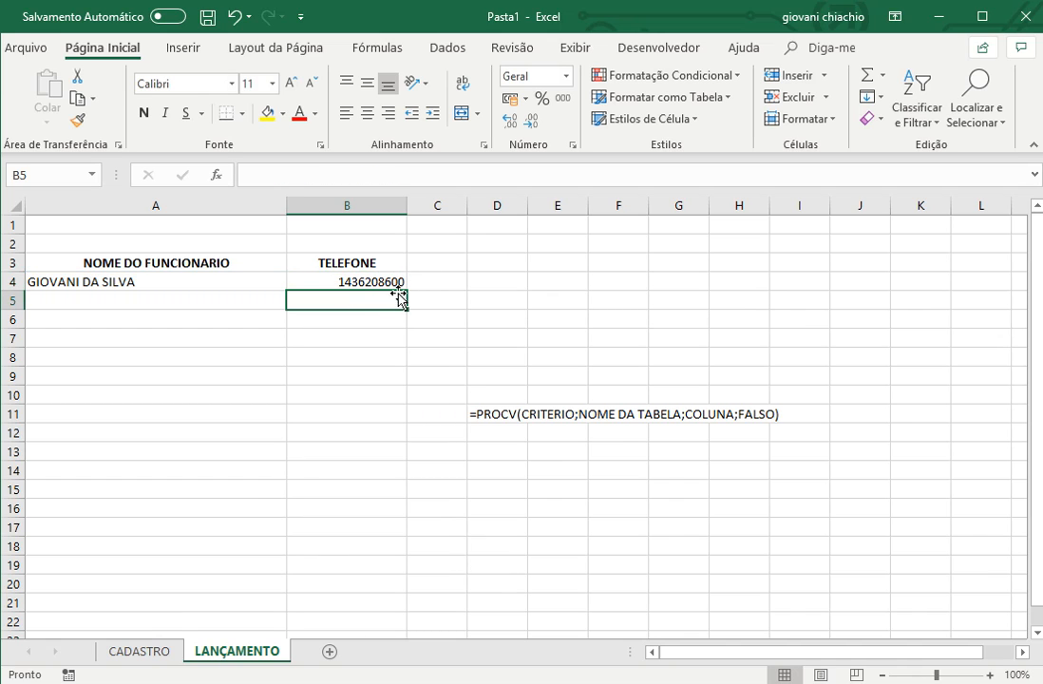
- Apply the custom number format (##) ####-#### to the whole TELEFONE column B
click(348, 204)
right_click(347, 203)
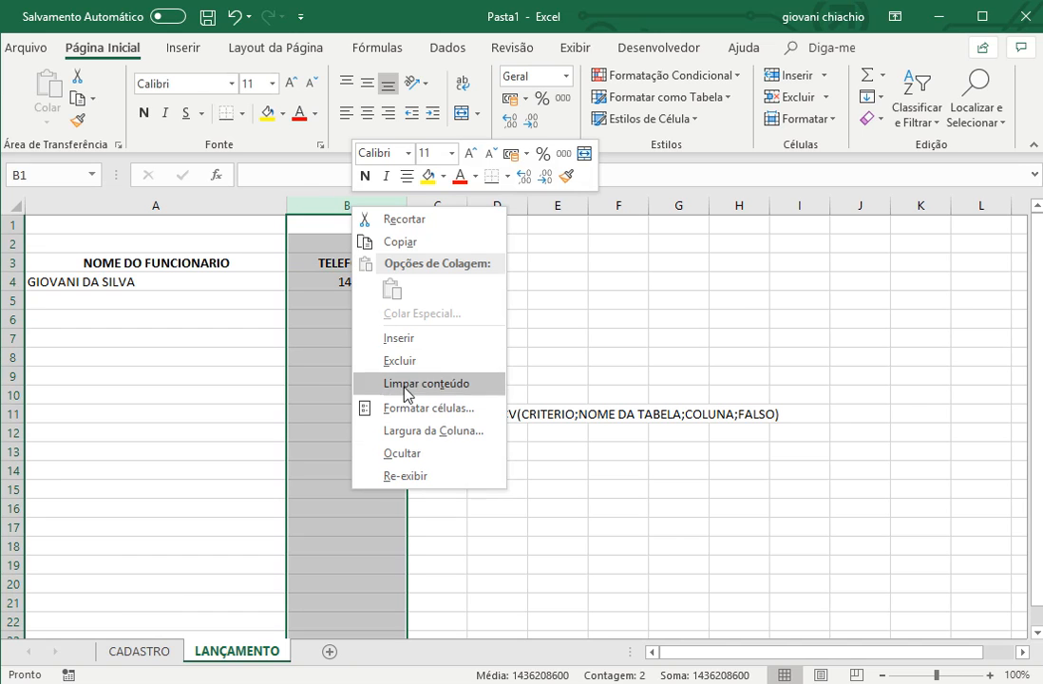
click(408, 410)
click(220, 401)
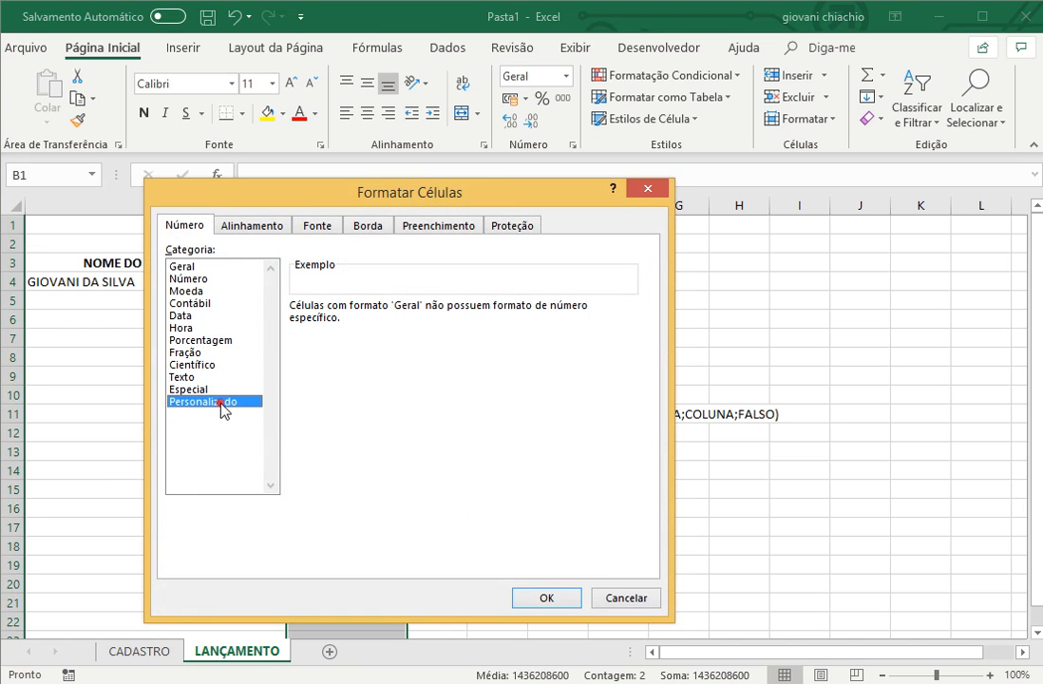
double_click(332, 321)
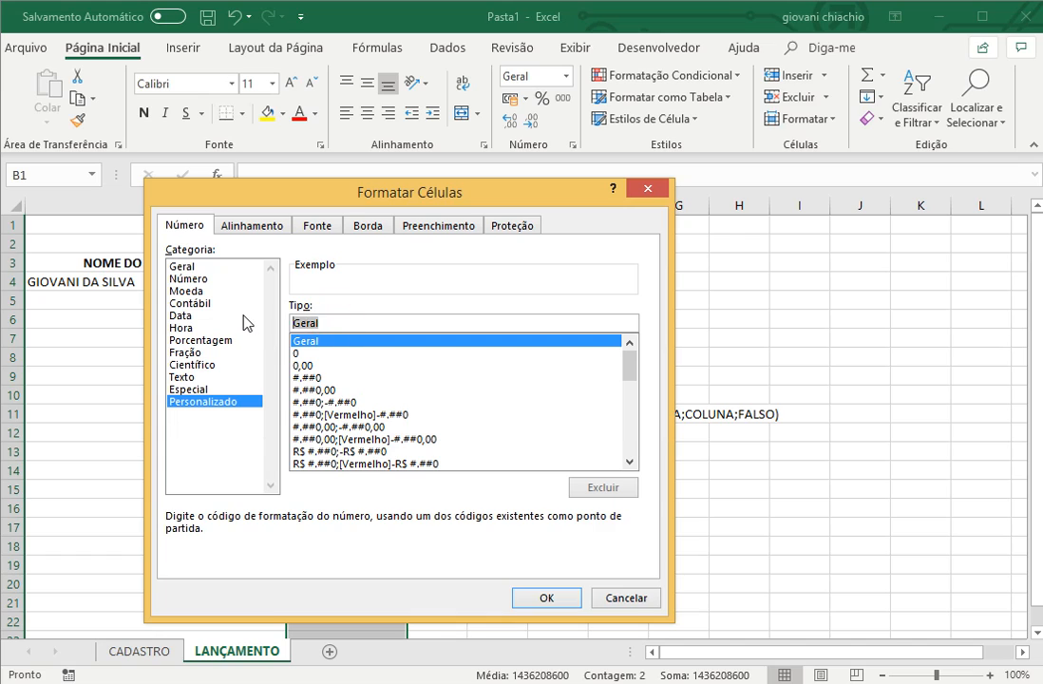
text((##) ####-####)
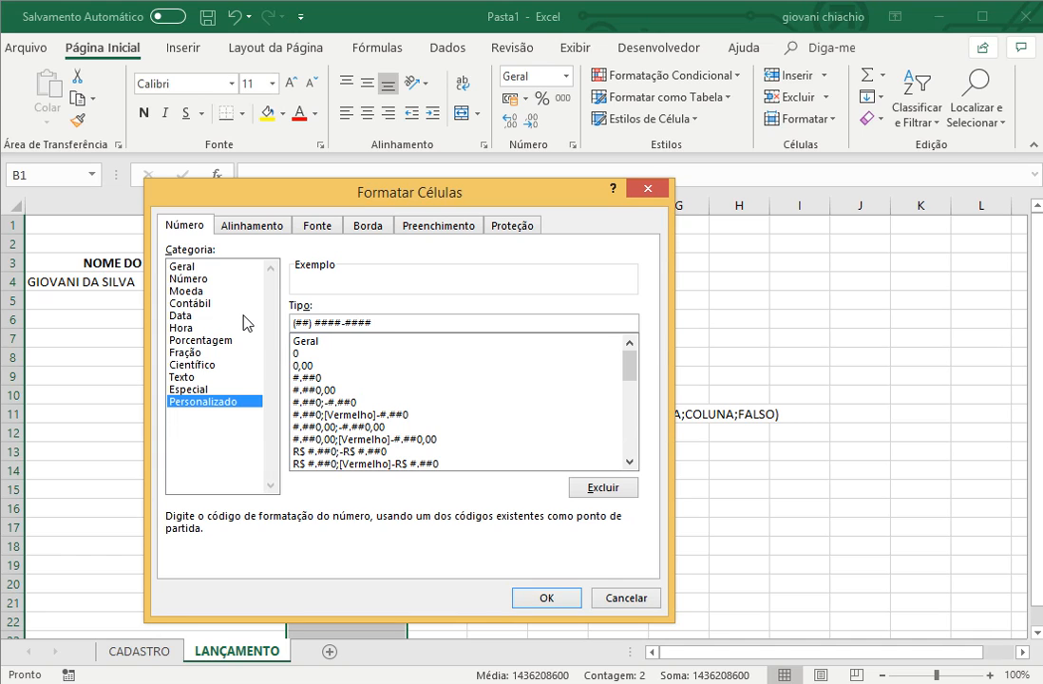
key(Return)
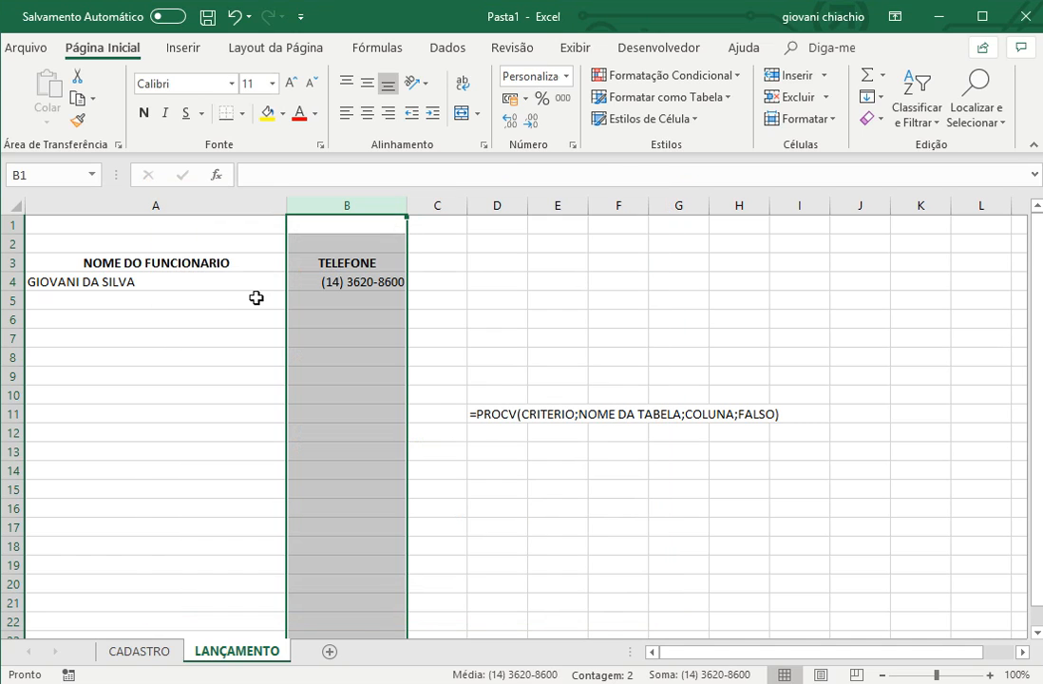
- Test the phone lookup by choosing two different employees in turn from the name list in A4
click(205, 283)
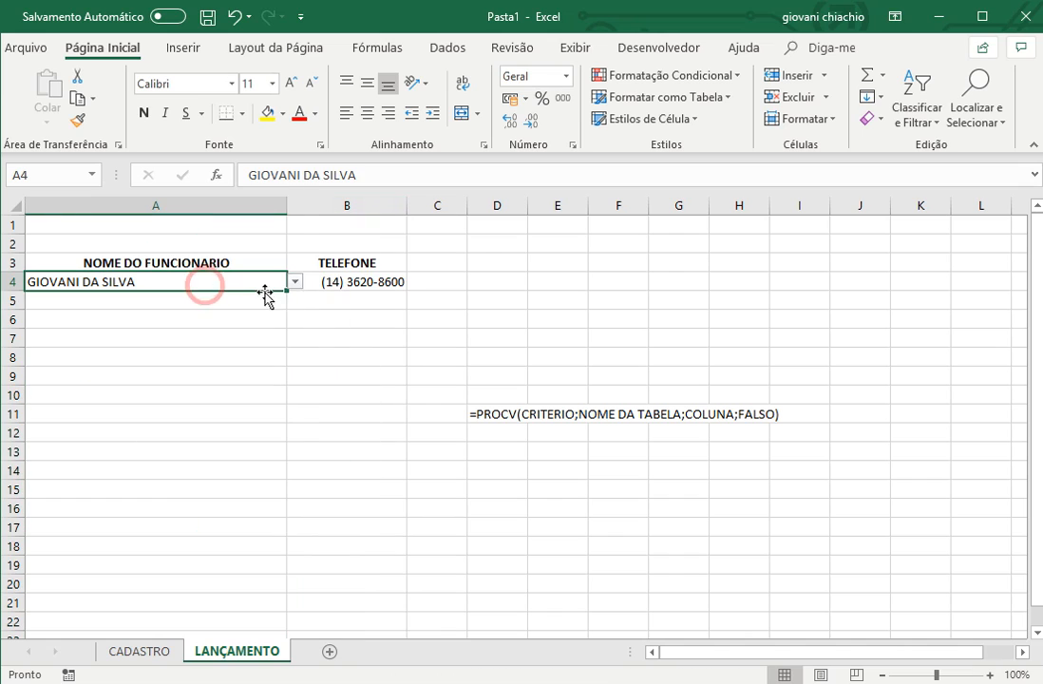
click(296, 281)
click(240, 334)
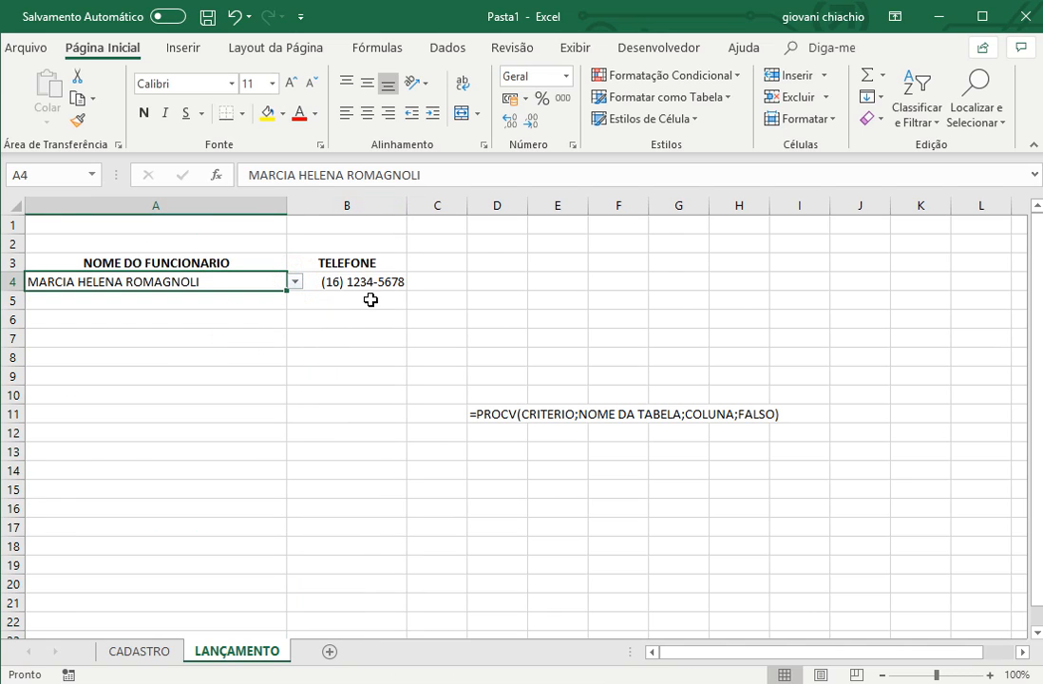
click(296, 283)
click(224, 375)
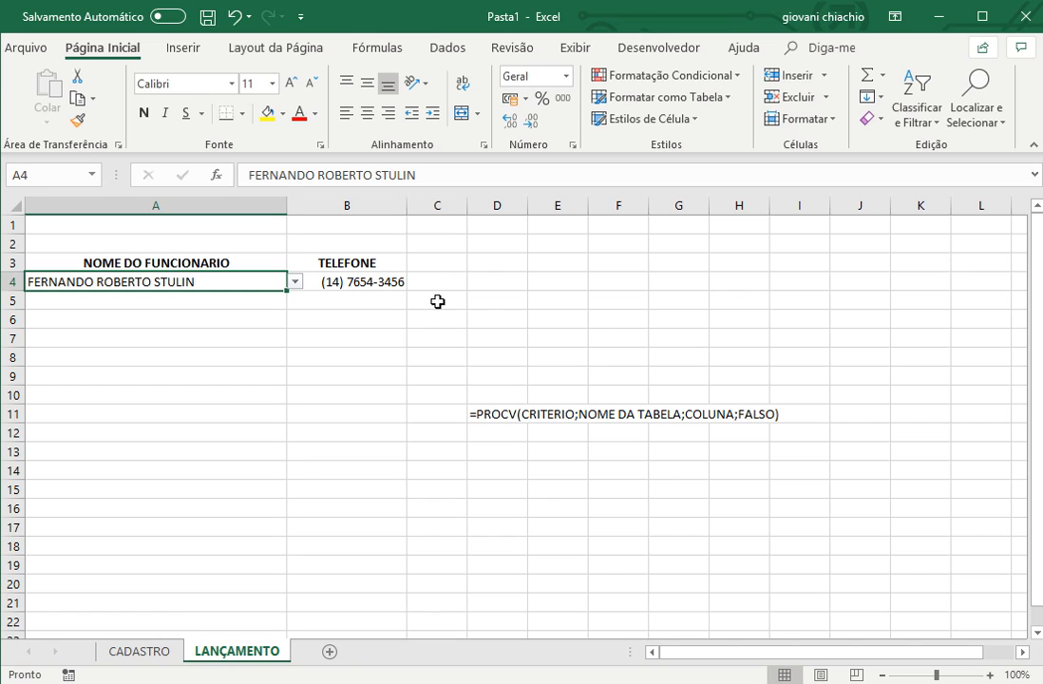
- Check CIDADE's column number on the CADASTRO sheet, and add the heading CIDADE in a widened column C at C3 of LANÇAMENTO
click(139, 651)
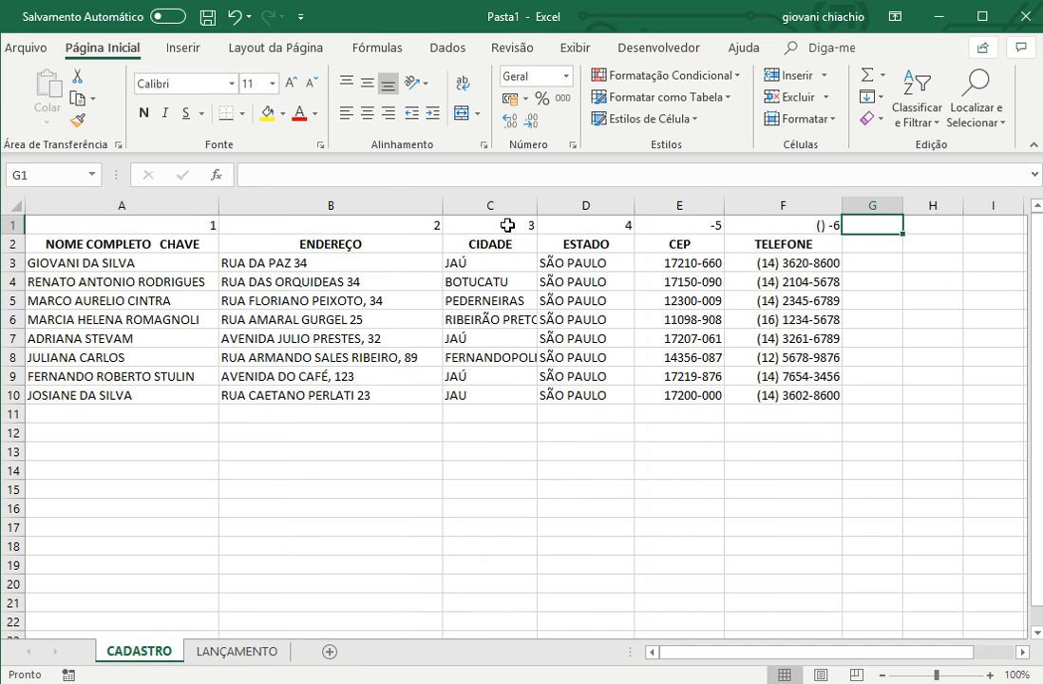
click(509, 225)
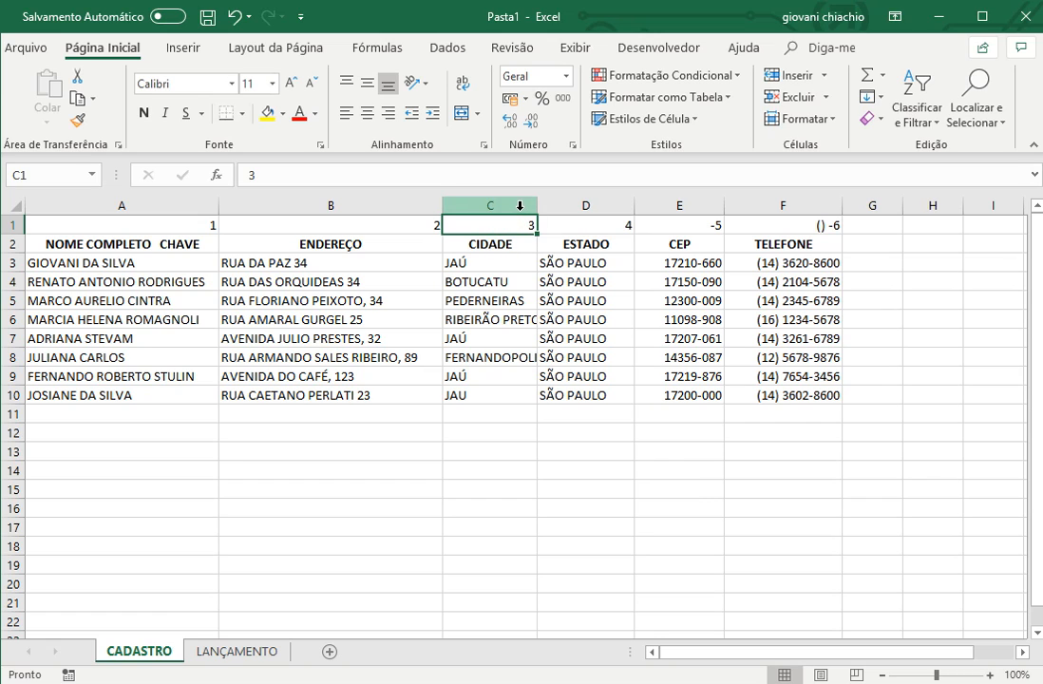
click(233, 653)
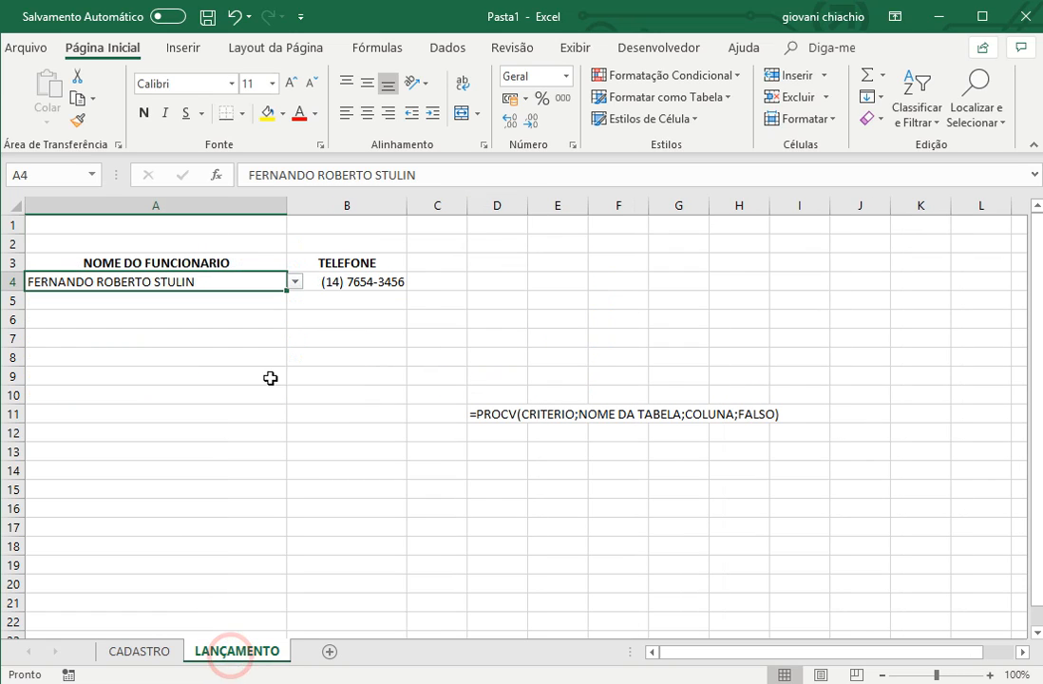
click(431, 263)
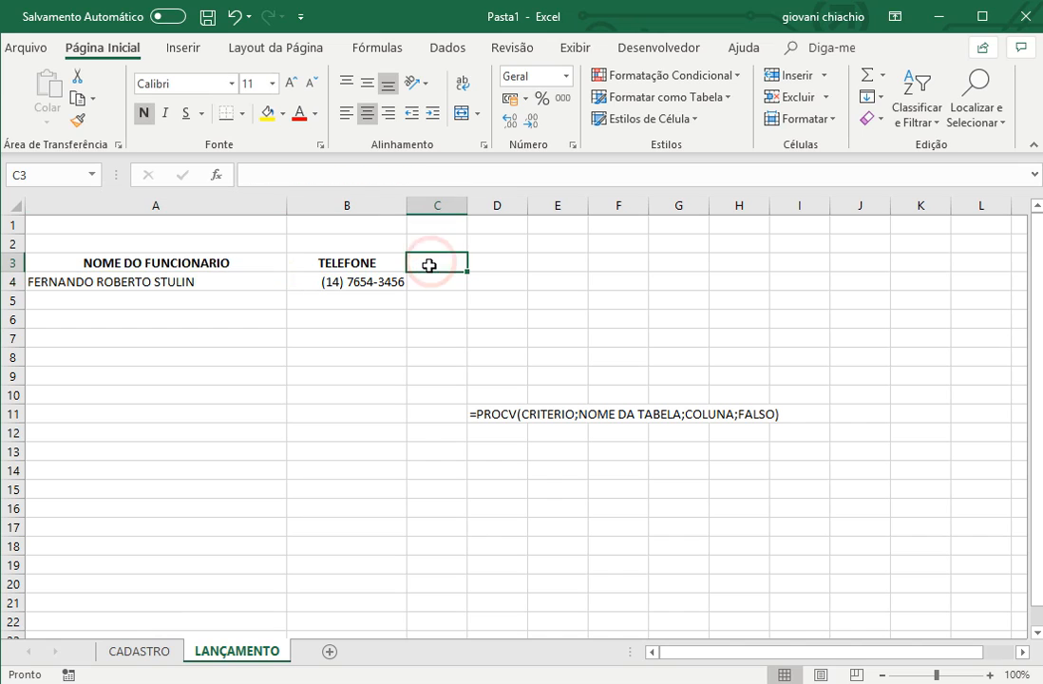
text(CIDADE)
key(Return)
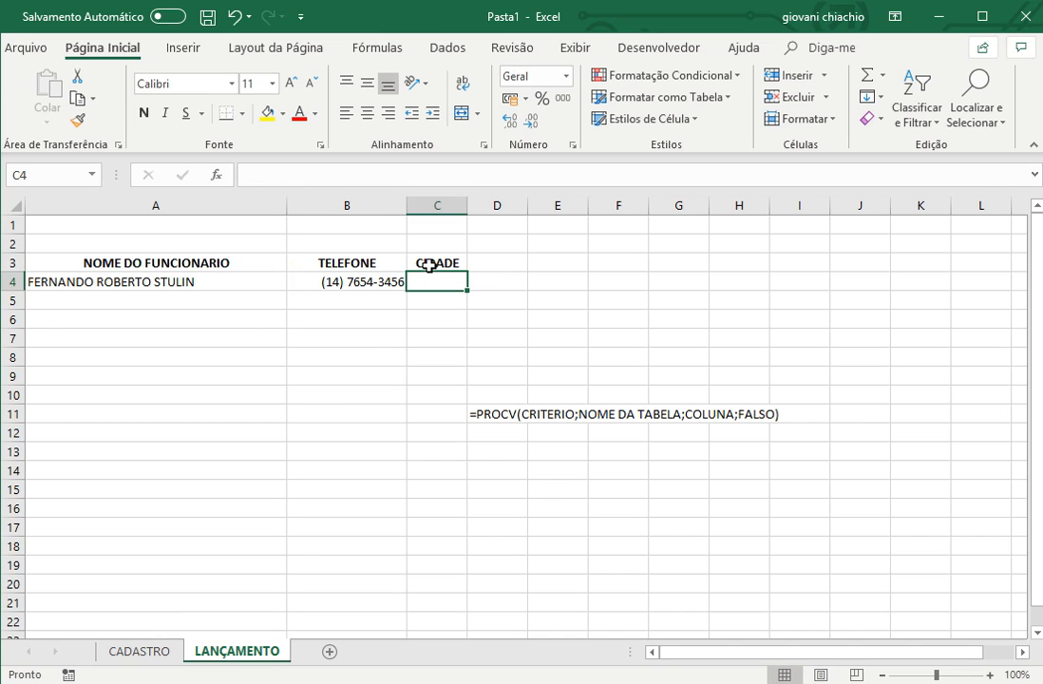
drag(468, 204, 521, 202)
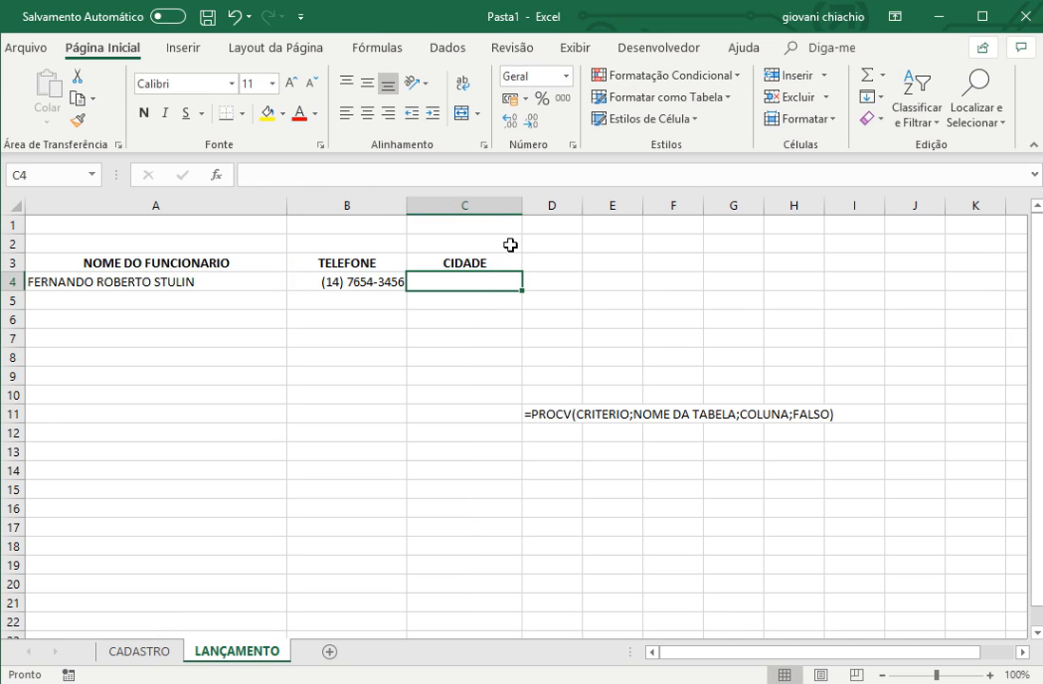
- Enter the formula =PROCV(A4;TAB;3;FALSO) in cell C4 under CIDADE
text(=PR)
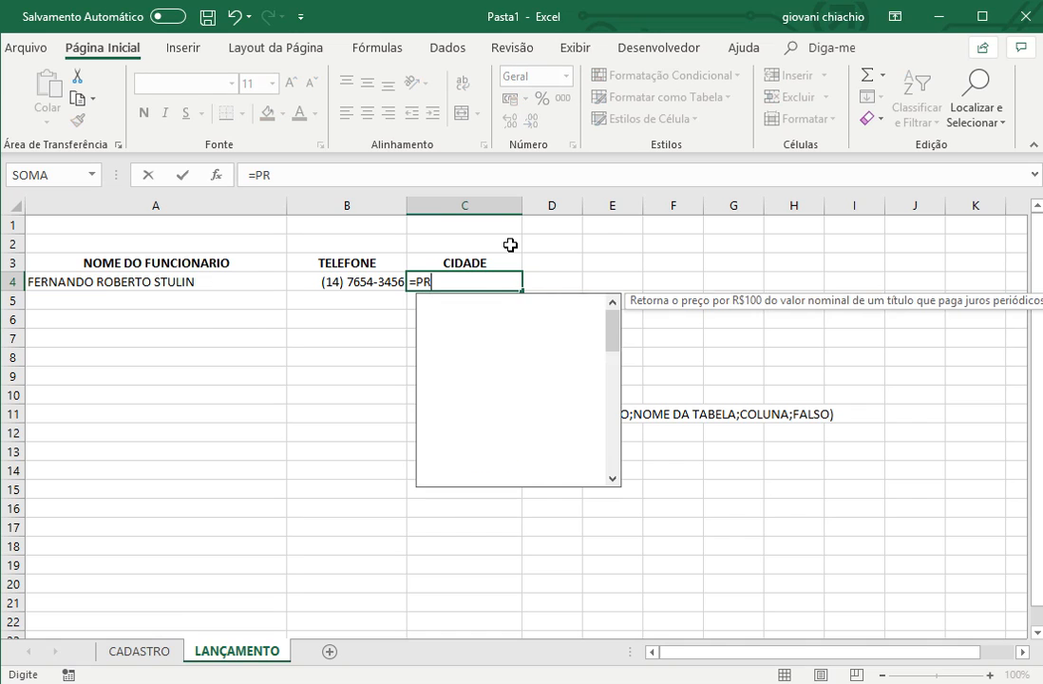
text(OCV()
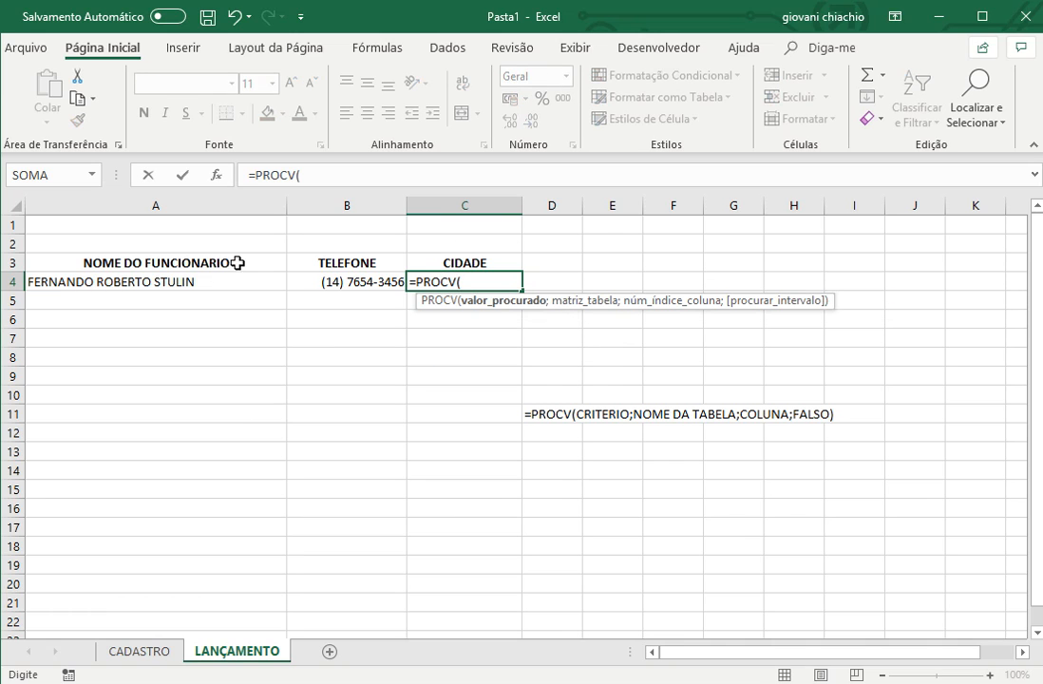
click(126, 284)
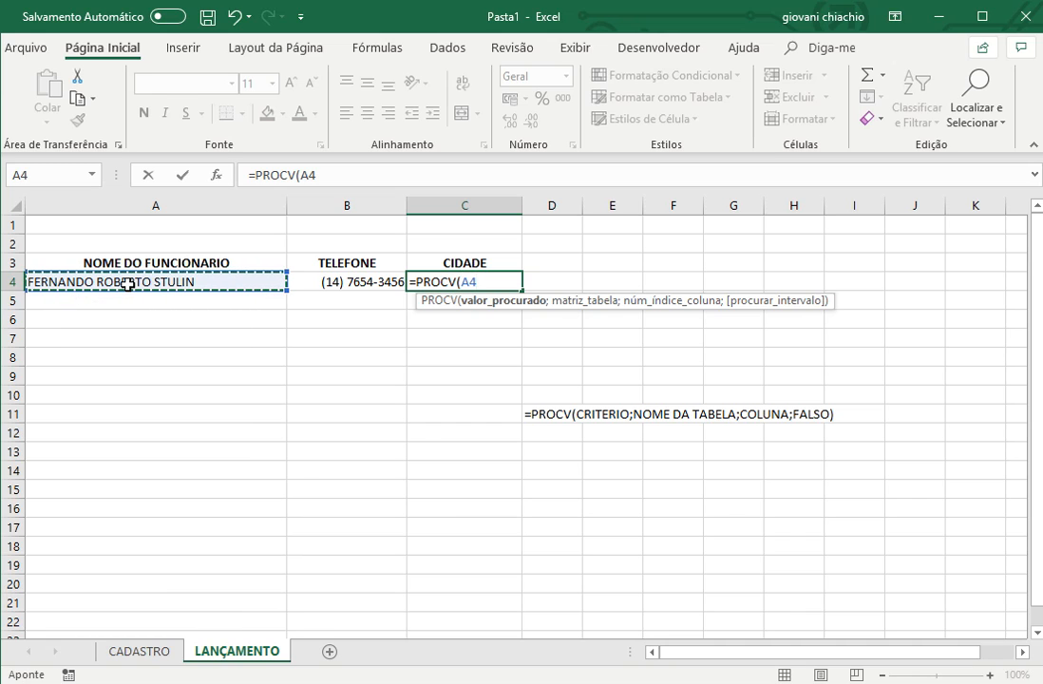
text(;)
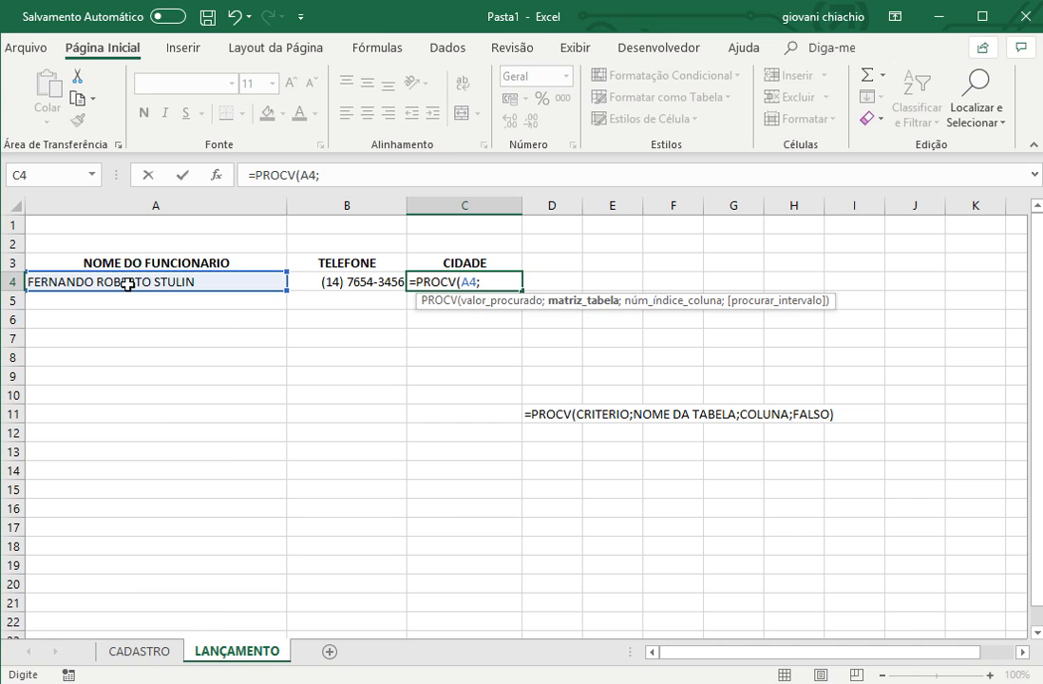
text(TAB)
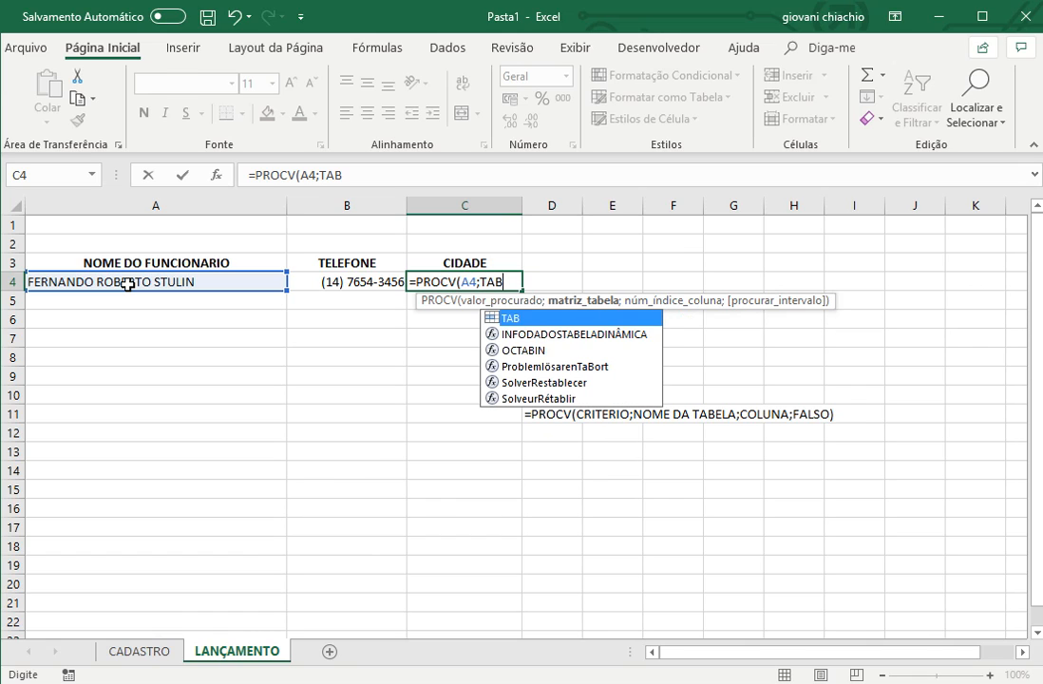
text(;)
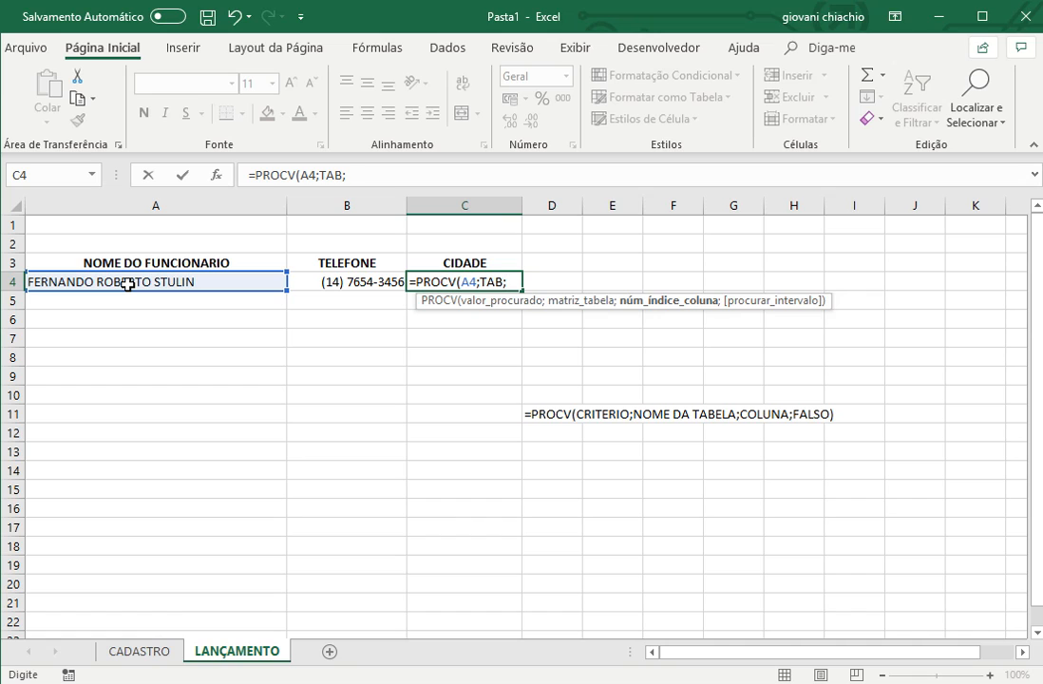
text(3;FA)
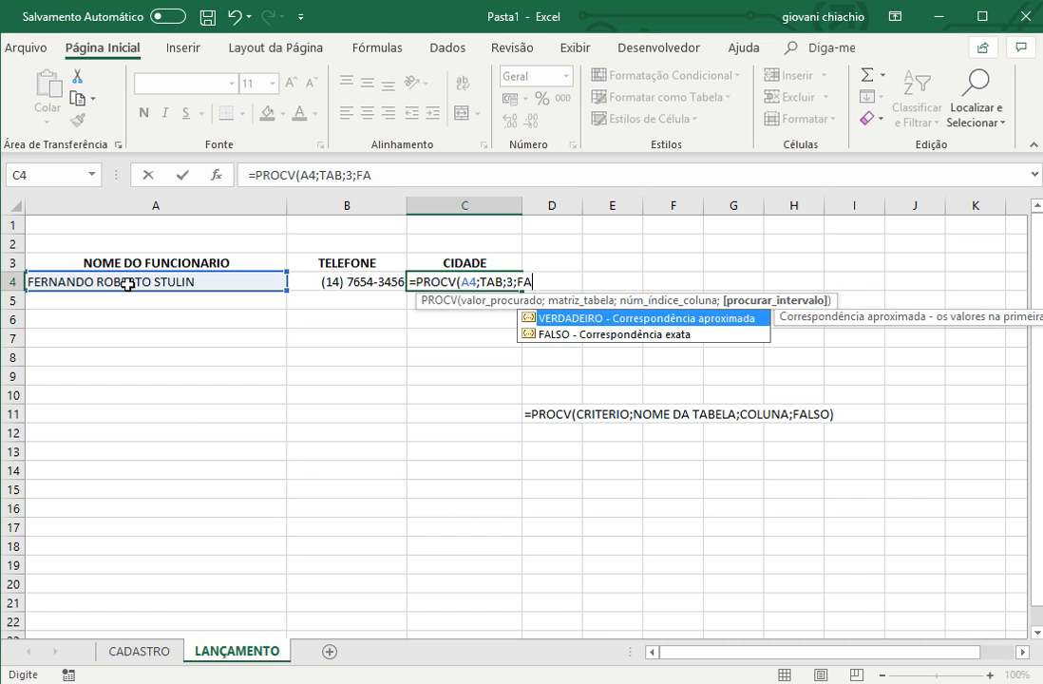
text(LSO))
key(BackSpace)
text())
key(Return)
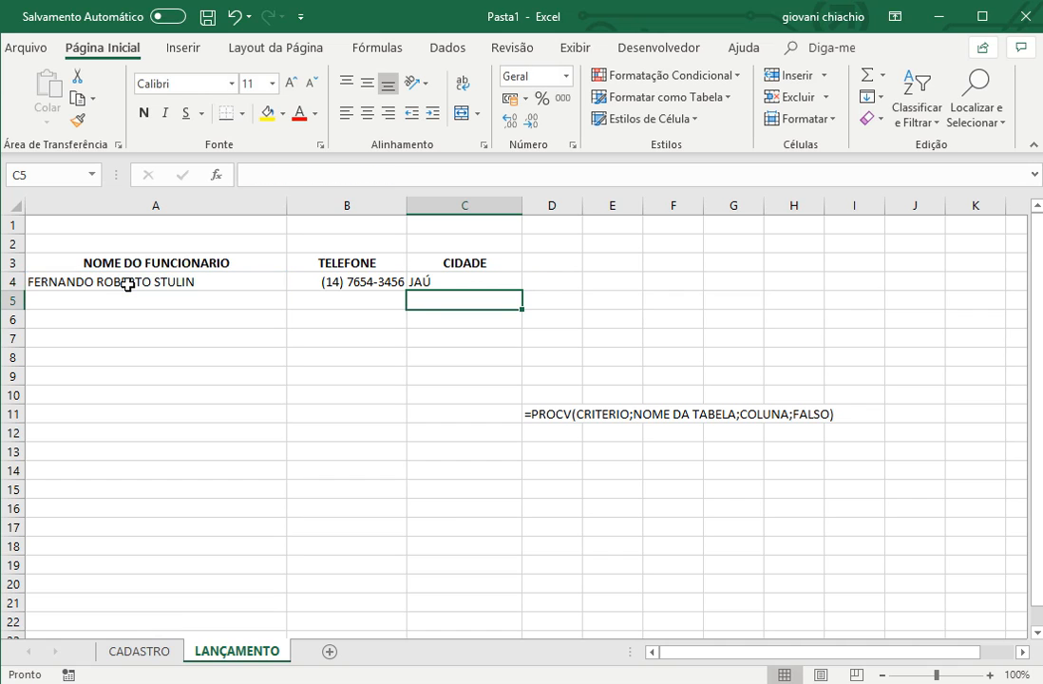
- Centre the contents of the whole CIDADE column C horizontally
click(485, 205)
click(370, 117)
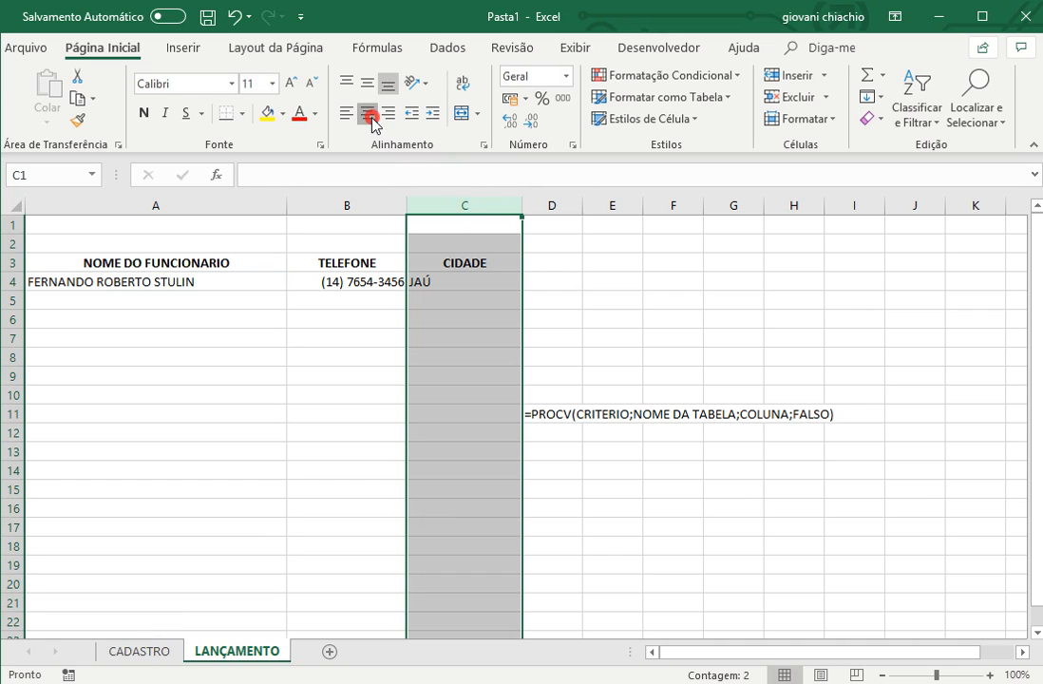
click(577, 297)
- Test the phone and city lookups with four different employees from the name list in A4, and clear A4
click(156, 281)
click(296, 283)
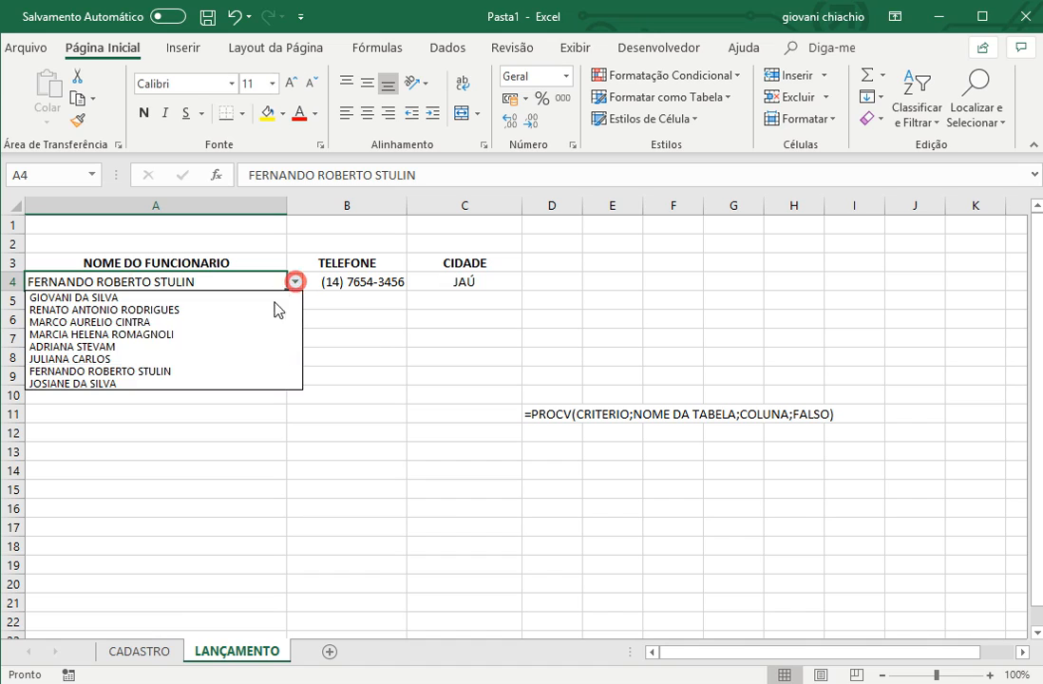
click(226, 346)
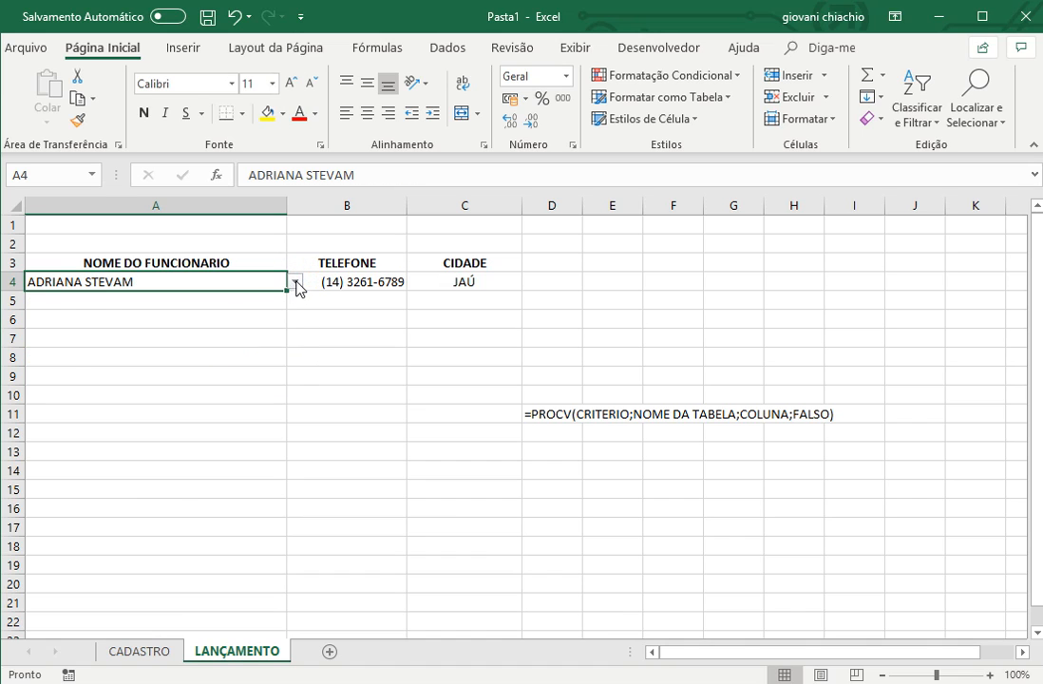
click(296, 283)
click(204, 382)
click(296, 283)
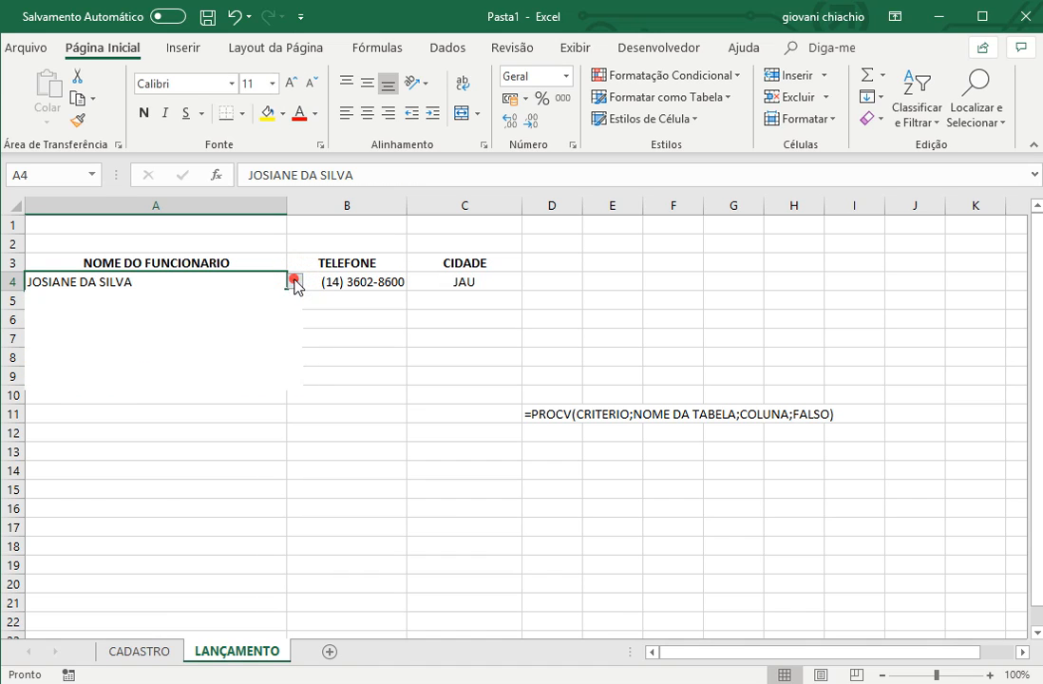
click(241, 309)
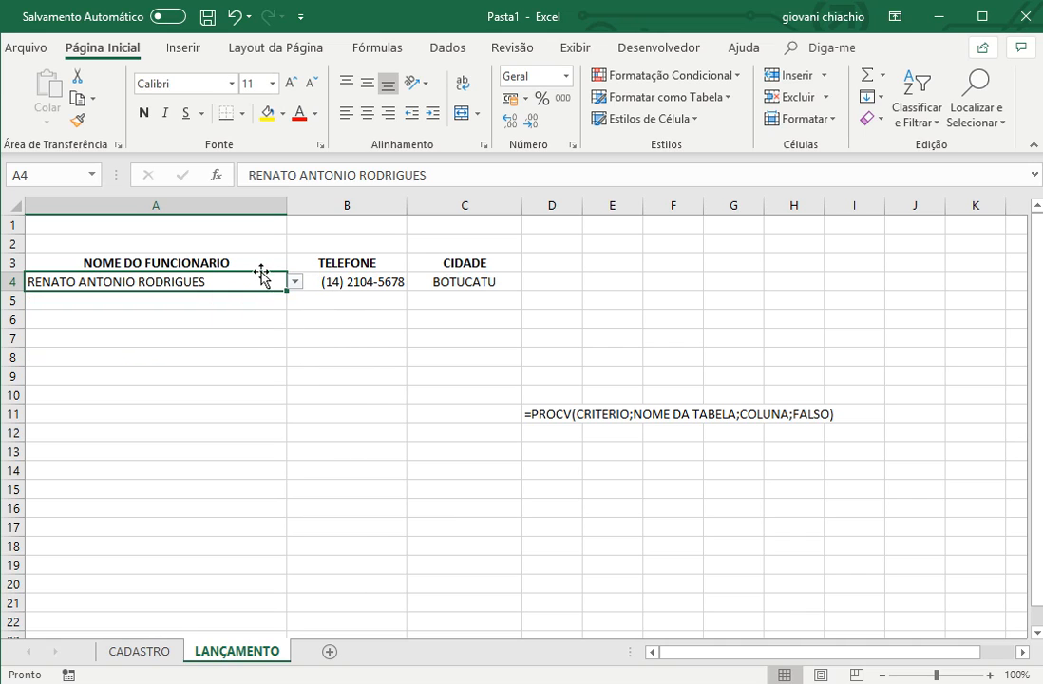
click(295, 282)
click(248, 334)
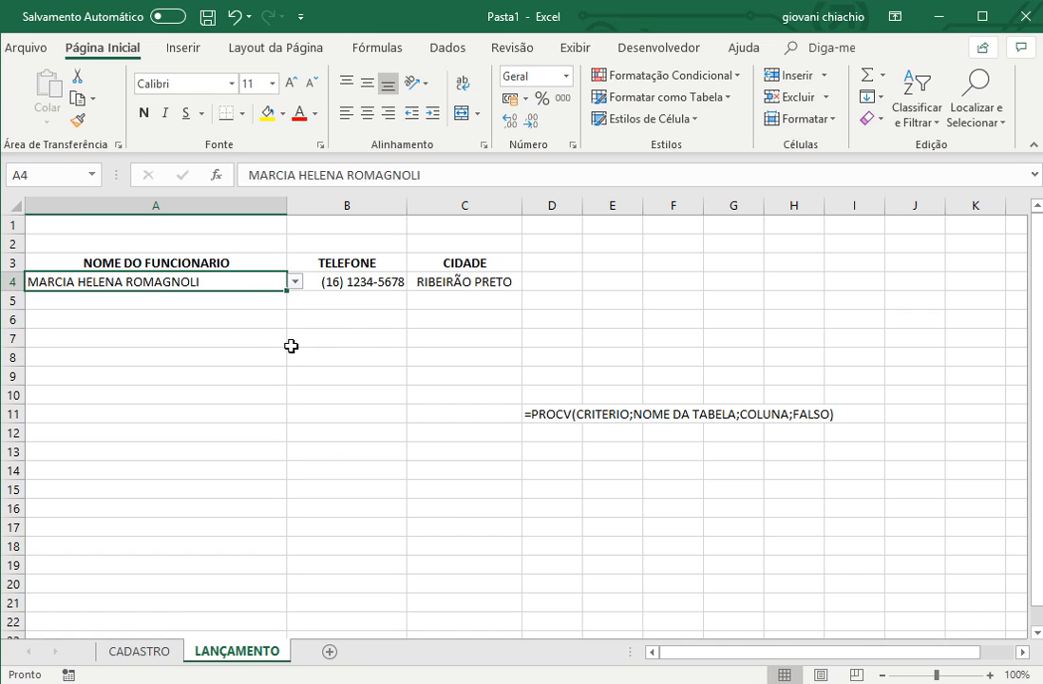
key(Delete)
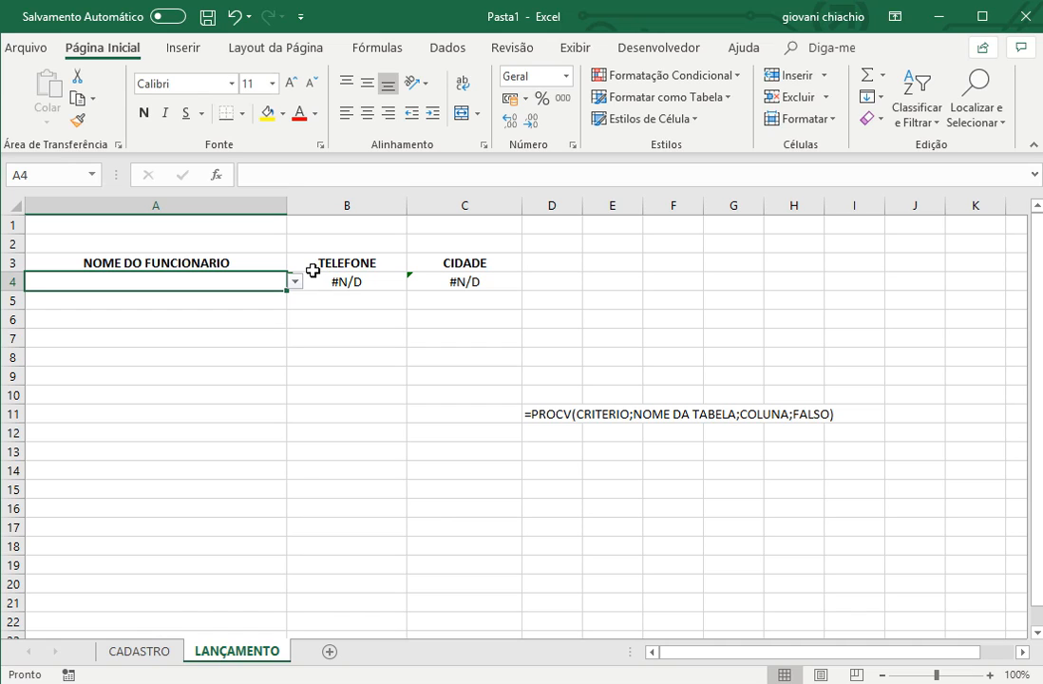
- Write the syntax note =SE(A4="";"";PROCV(CRITERIO;NOME DA TABELA;COLUNA;FALSO) as plain text in cell D13
click(475, 203)
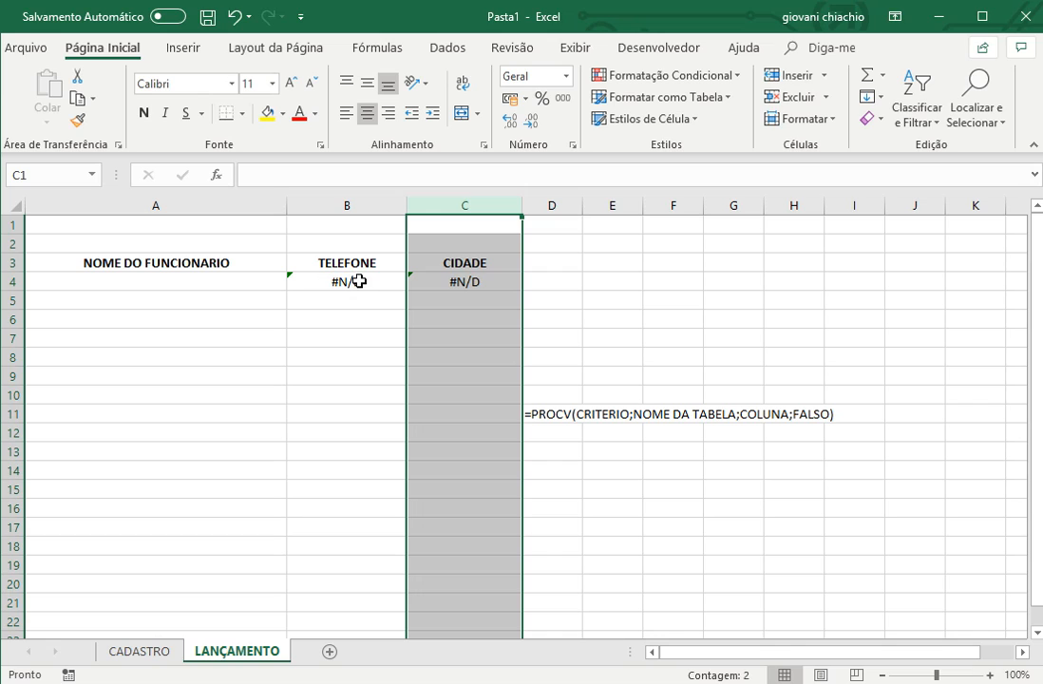
click(543, 450)
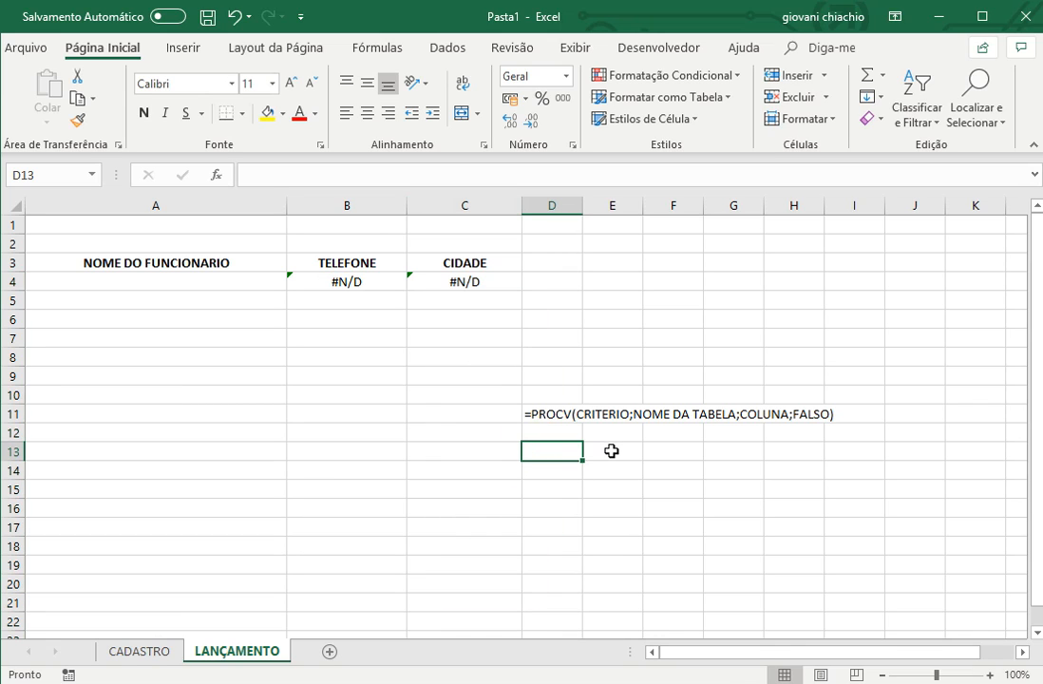
text(')
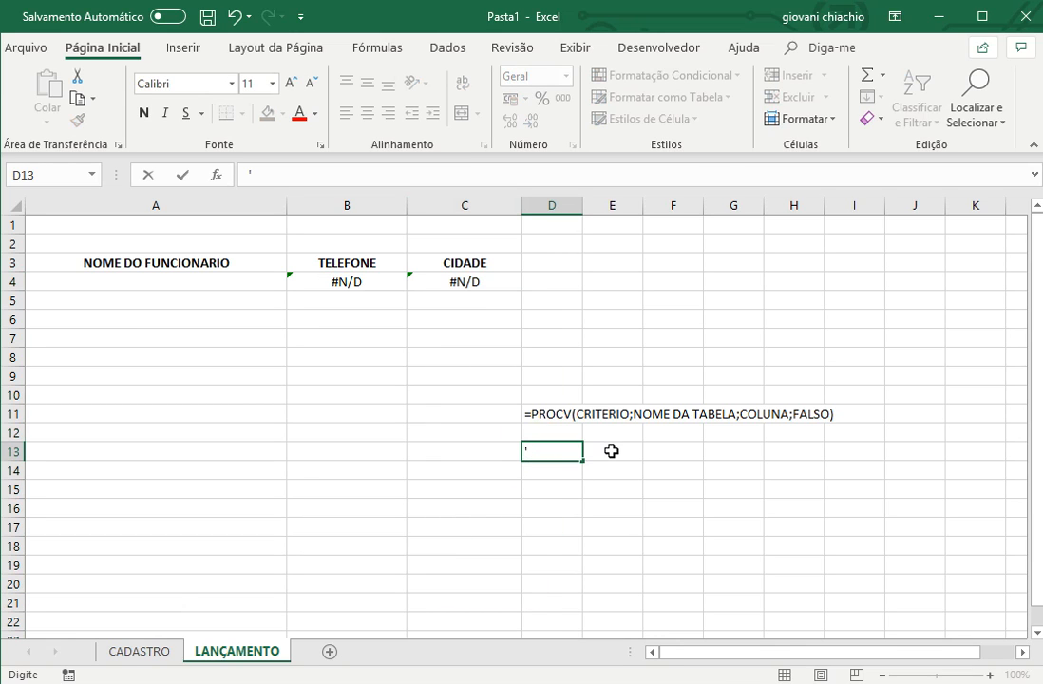
text(=SE(A4=)
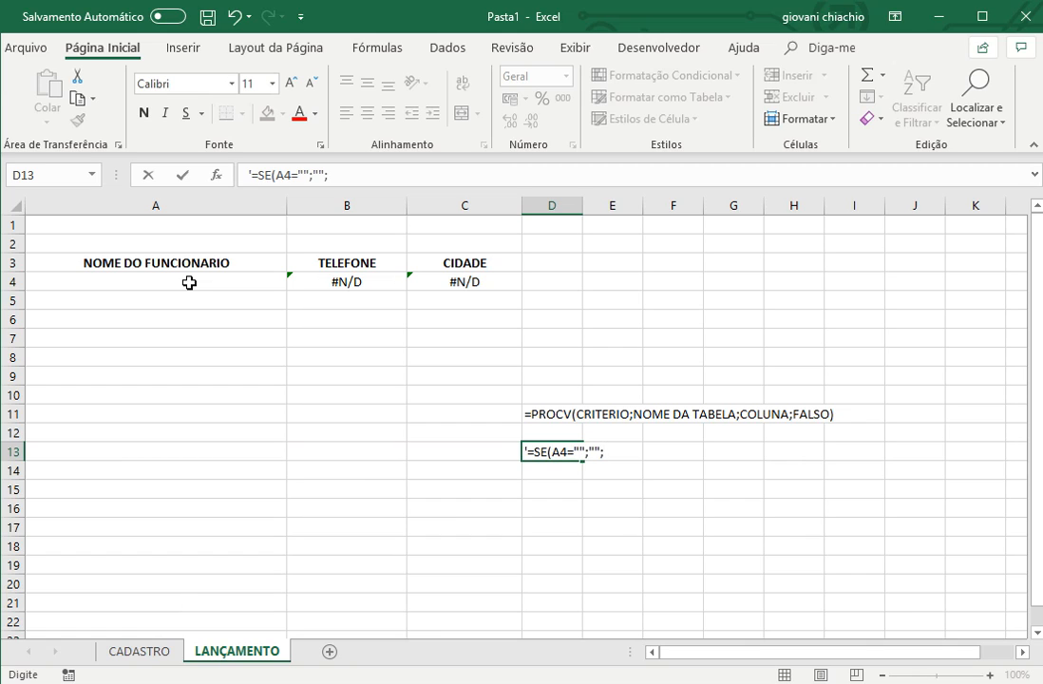
text(OCV(CRITE)
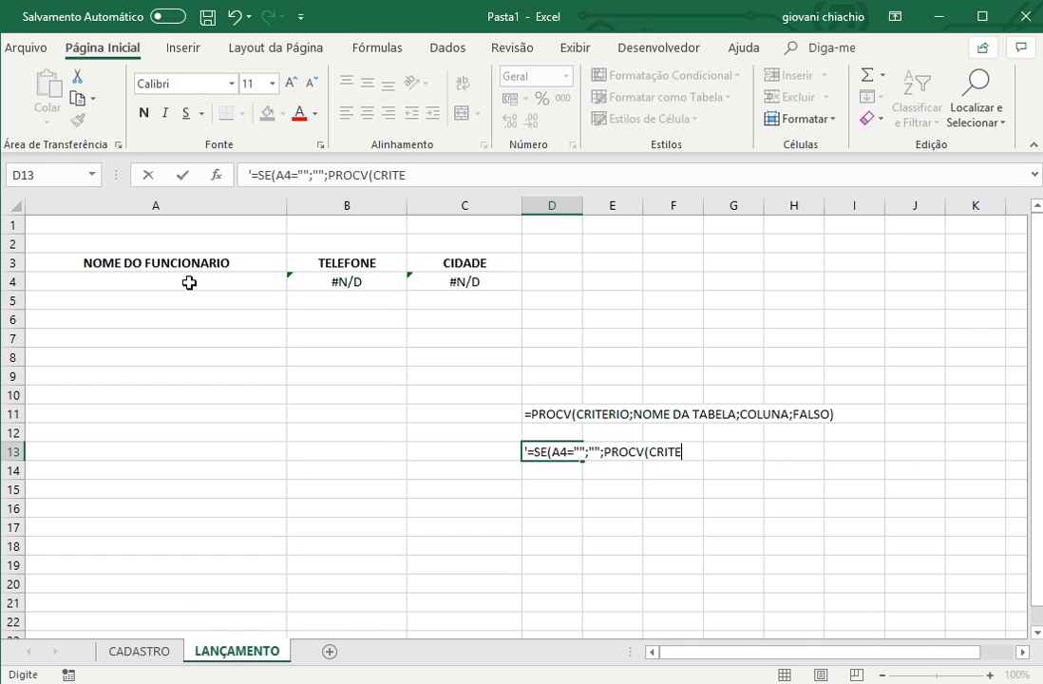
text(RIO;NOME)
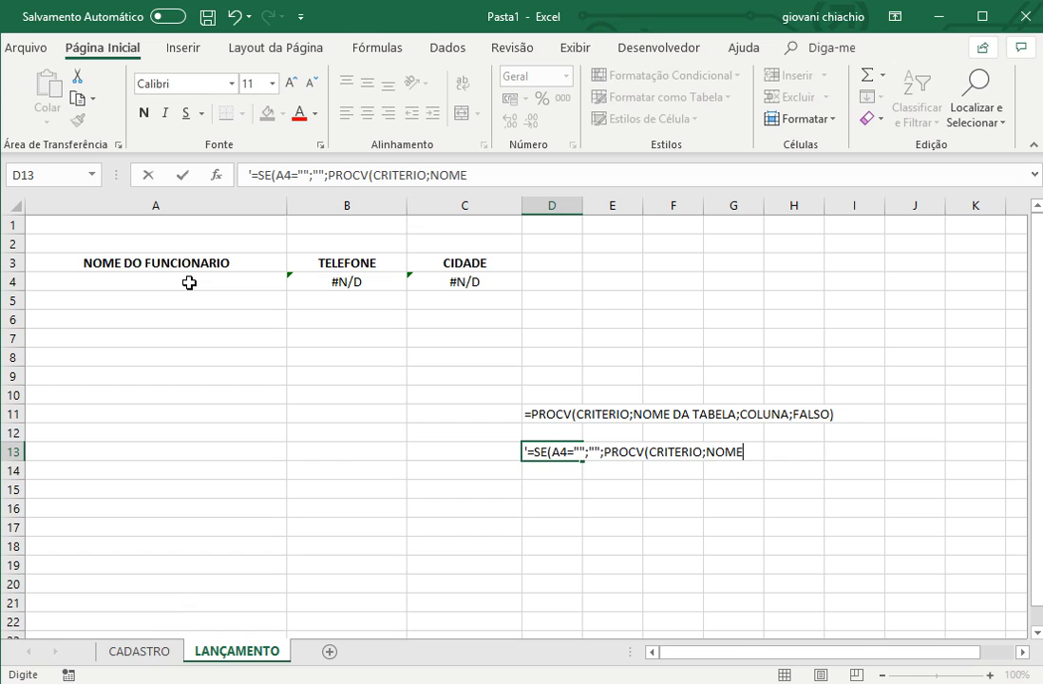
text( DA TABELA)
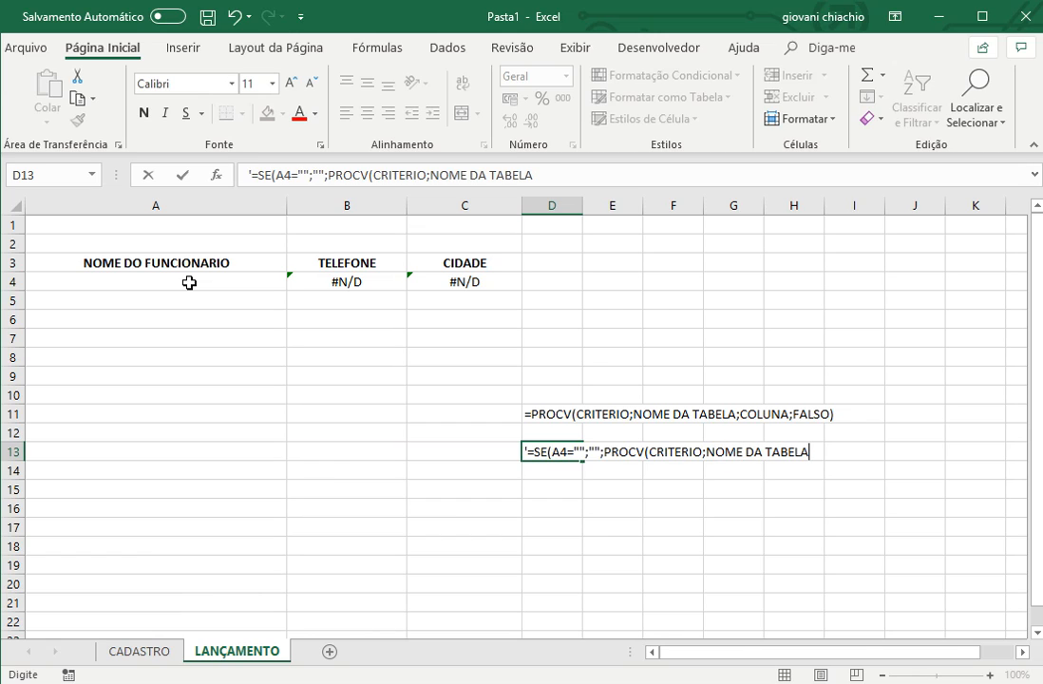
text(;COLUNA;FALSO)
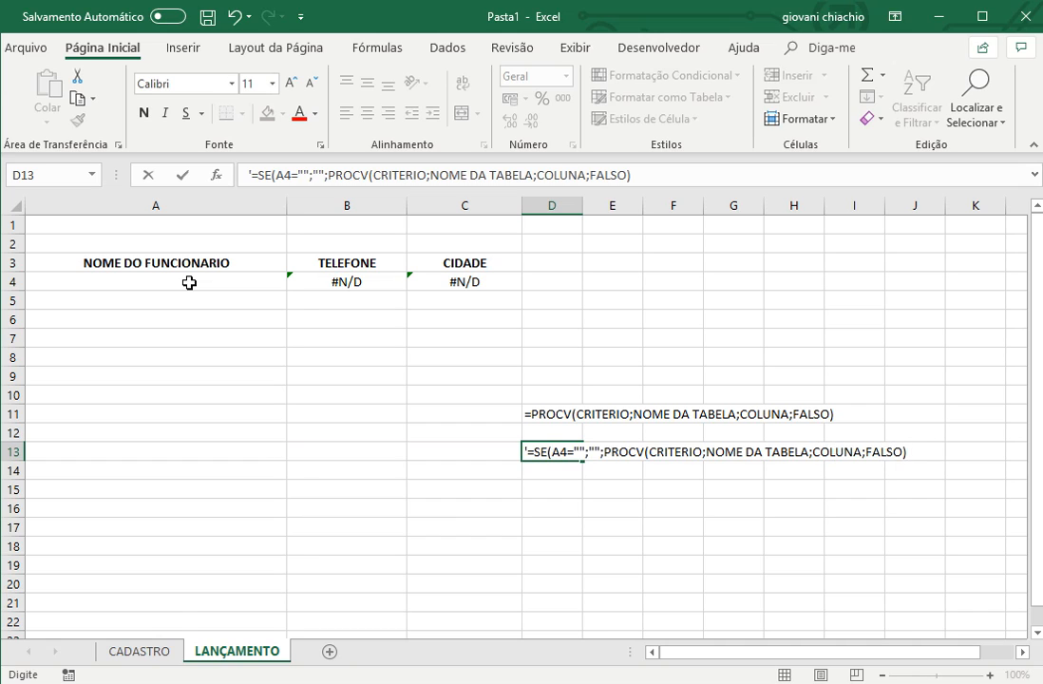
key(Return)
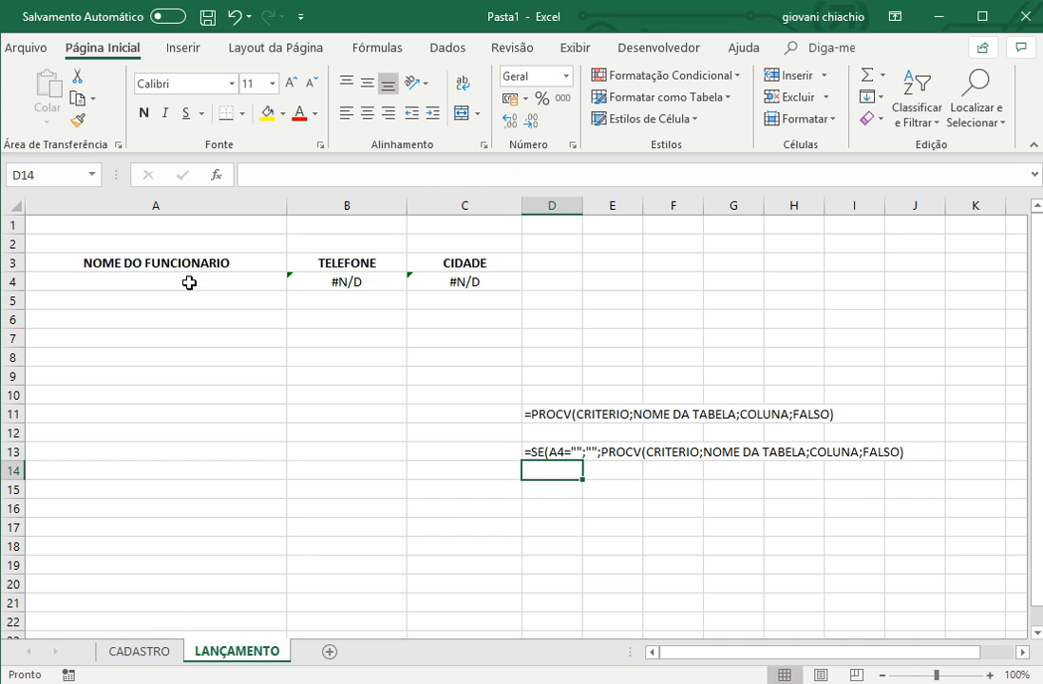
- Wrap the TELEFONE lookup in B4 in a blank check, giving =SE(A4="";"";PROCV(A4;TAB;6;FALSO))
click(368, 273)
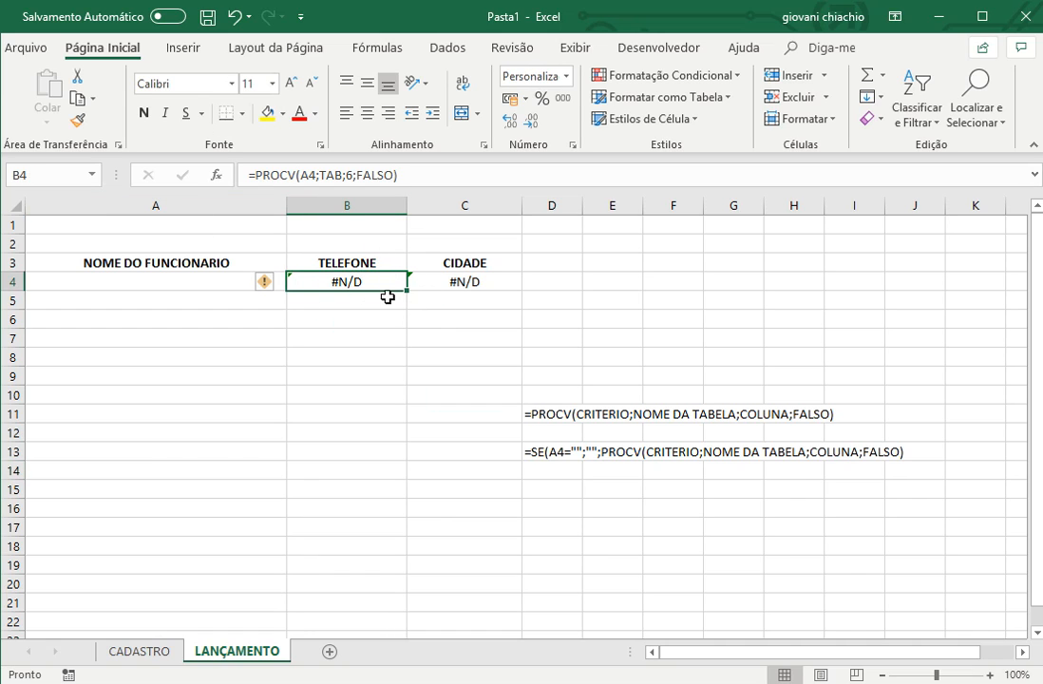
double_click(340, 282)
click(297, 282)
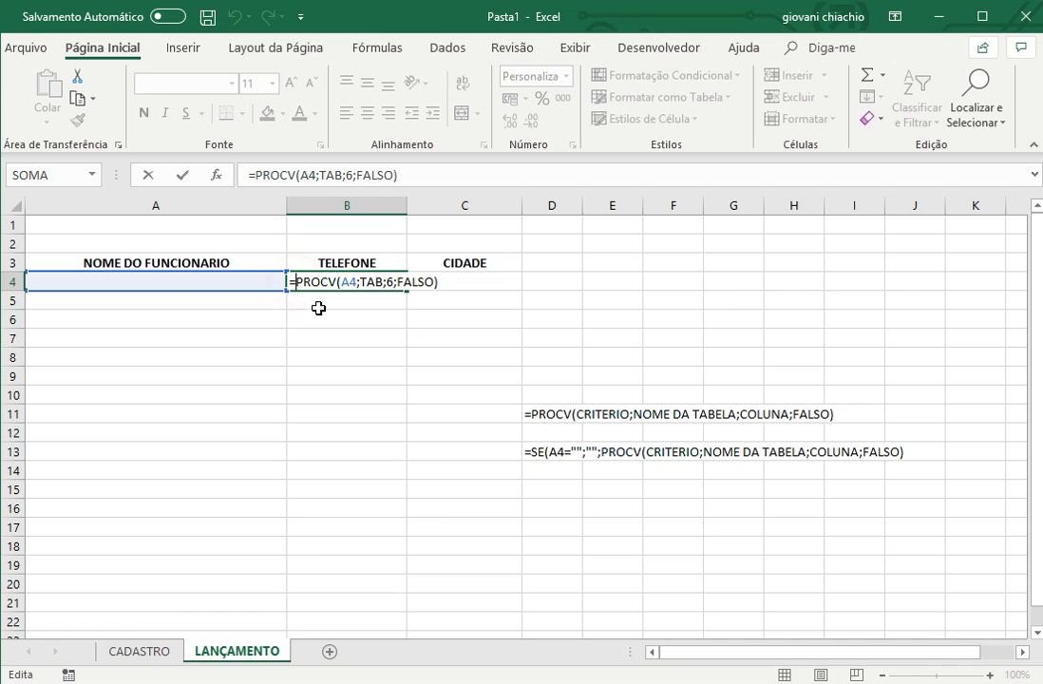
text(SE()
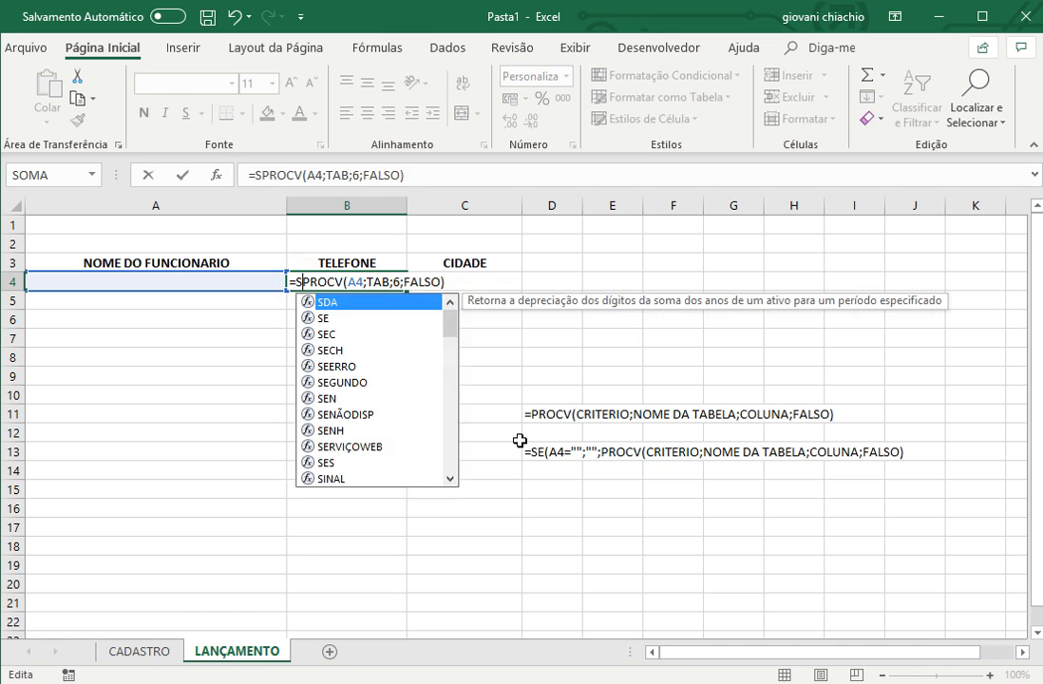
click(148, 282)
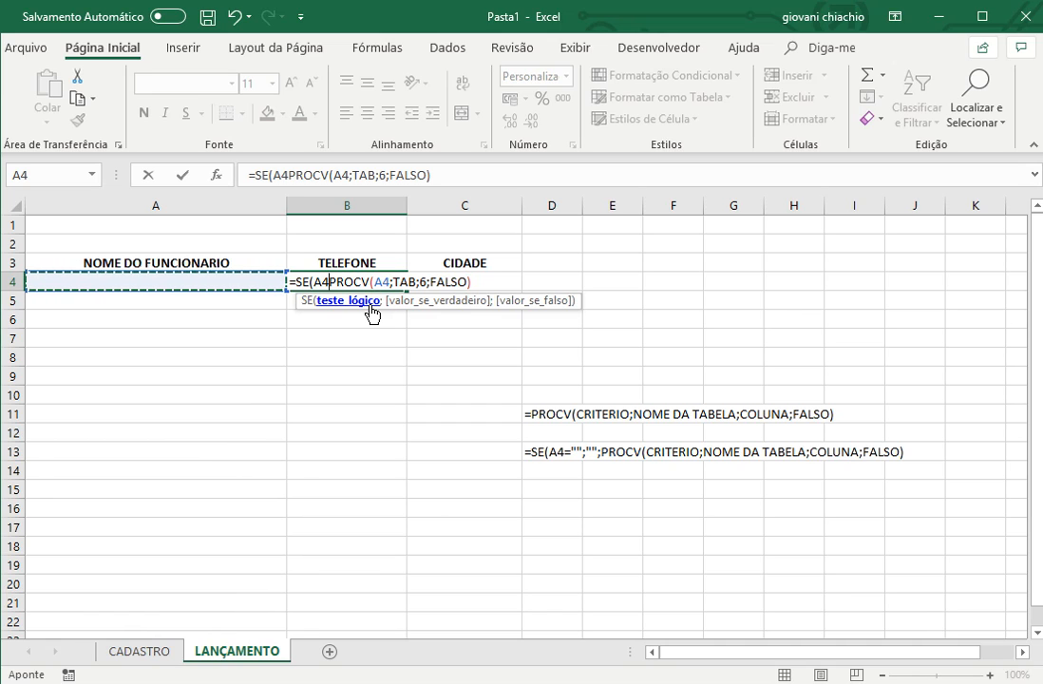
text(="")
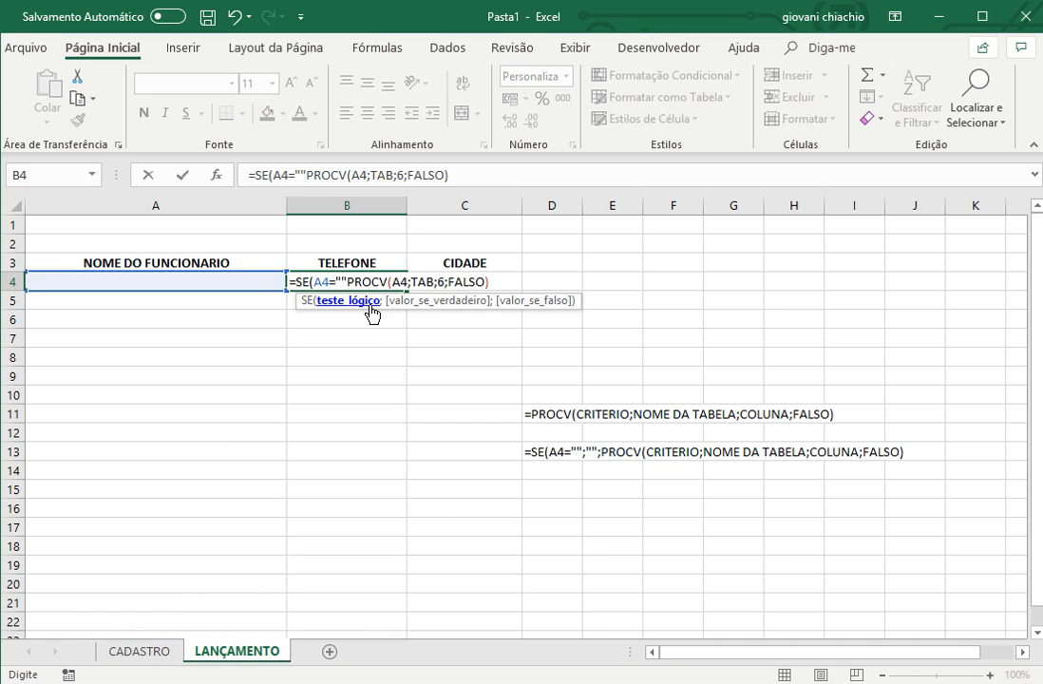
text(;"")
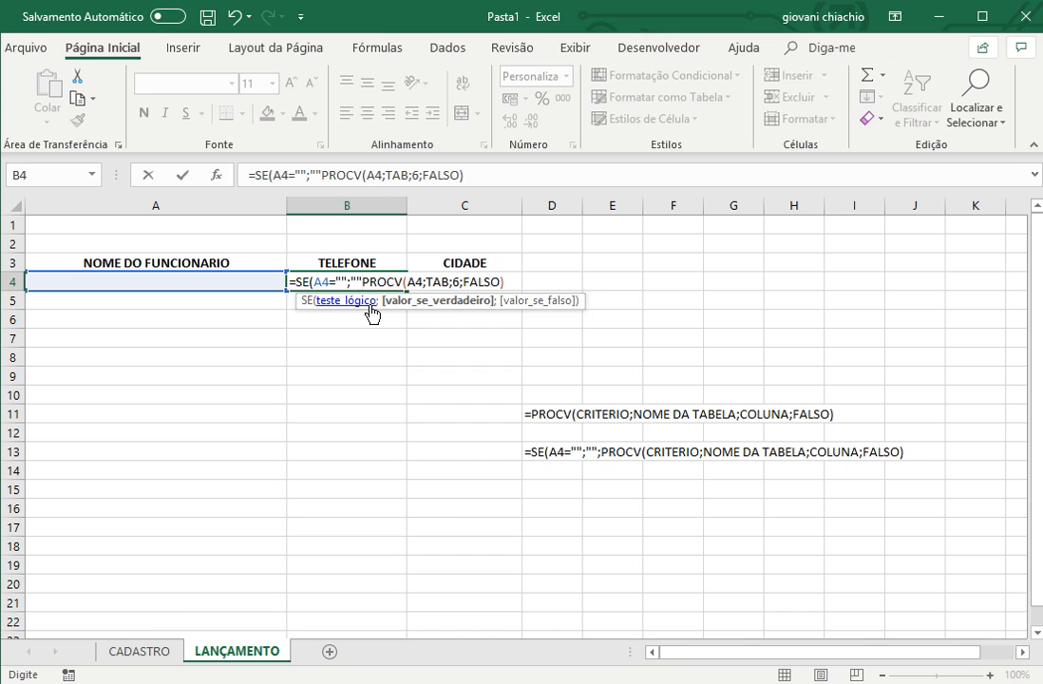
text(;)
key(Return)
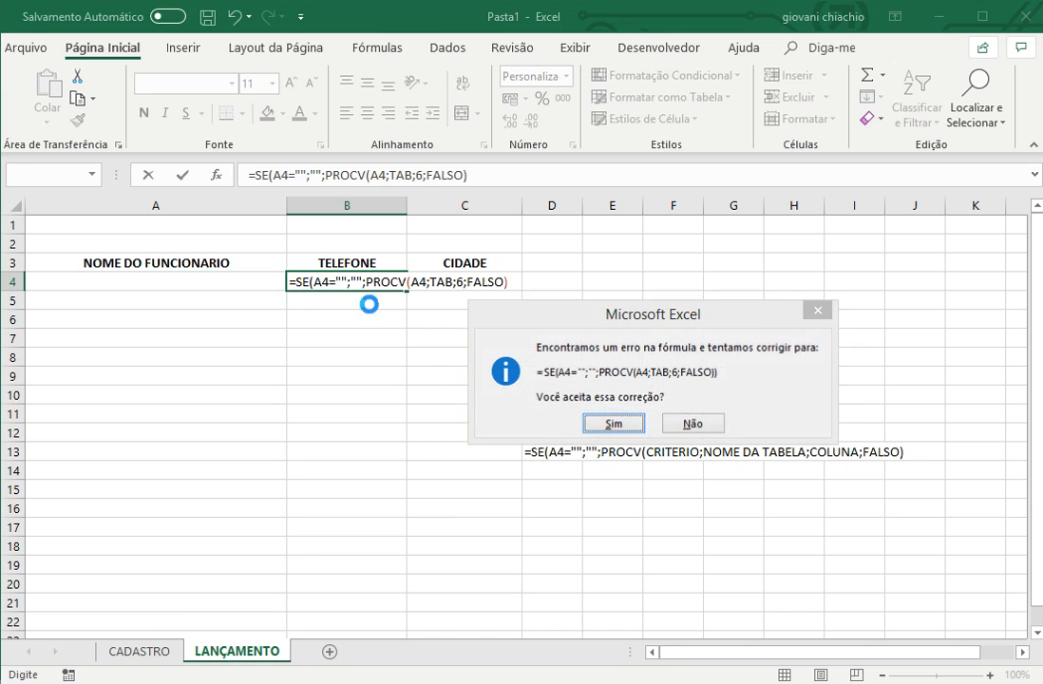
key(Return)
click(349, 281)
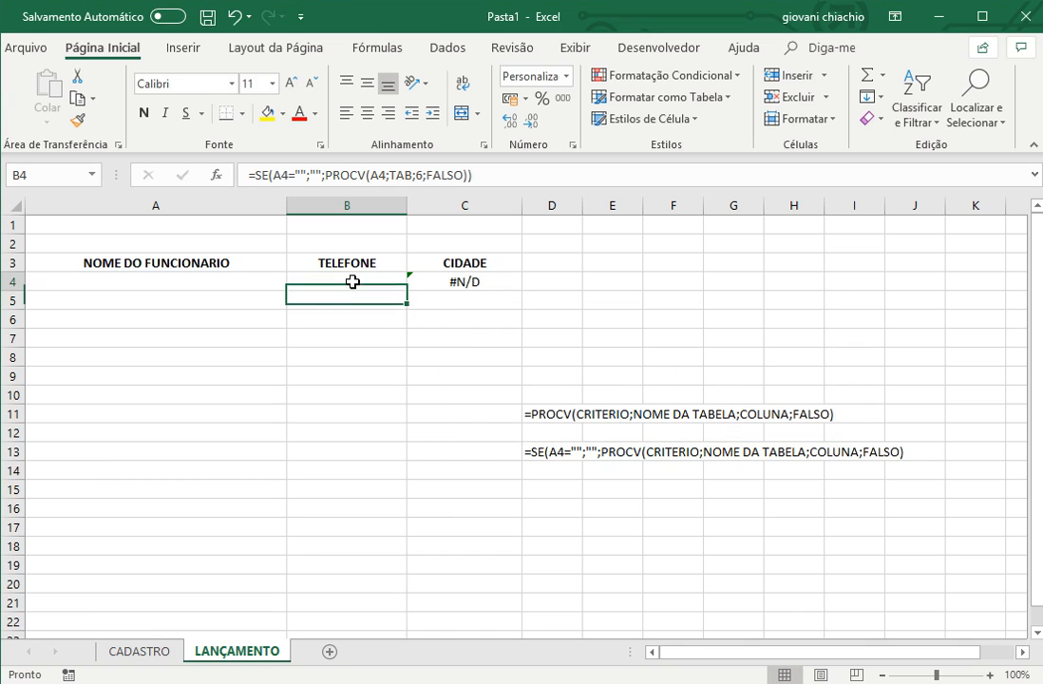
- Change the CIDADE formula in C4 to =SE(A4="";"";PROCV(A4;TAB;3;FALSO))
click(441, 282)
click(256, 176)
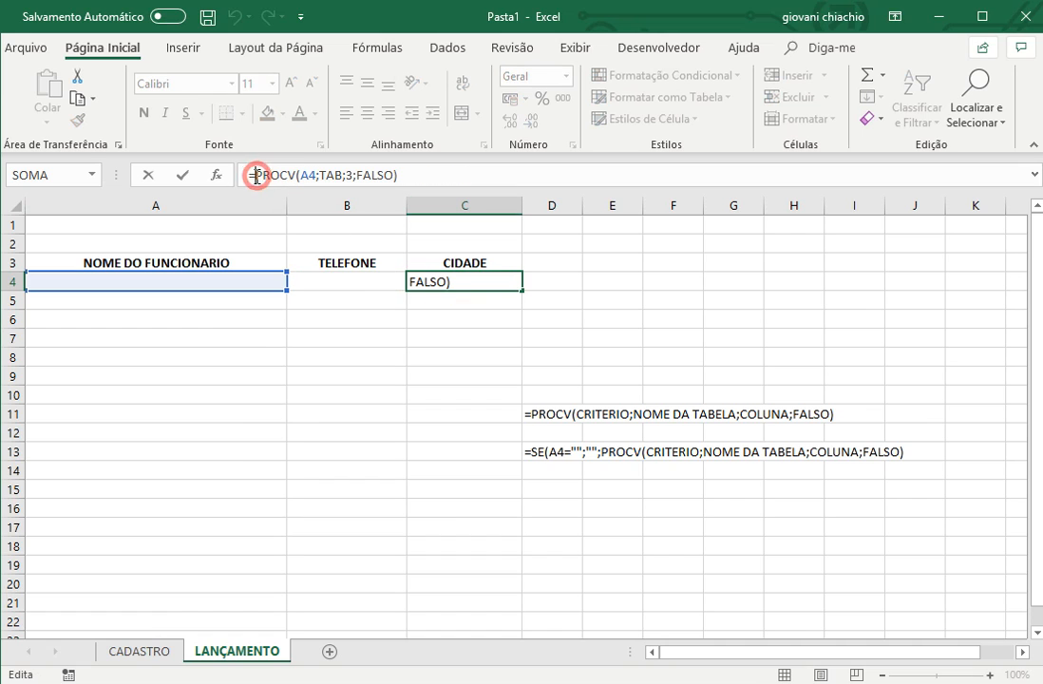
text(SE(A4)
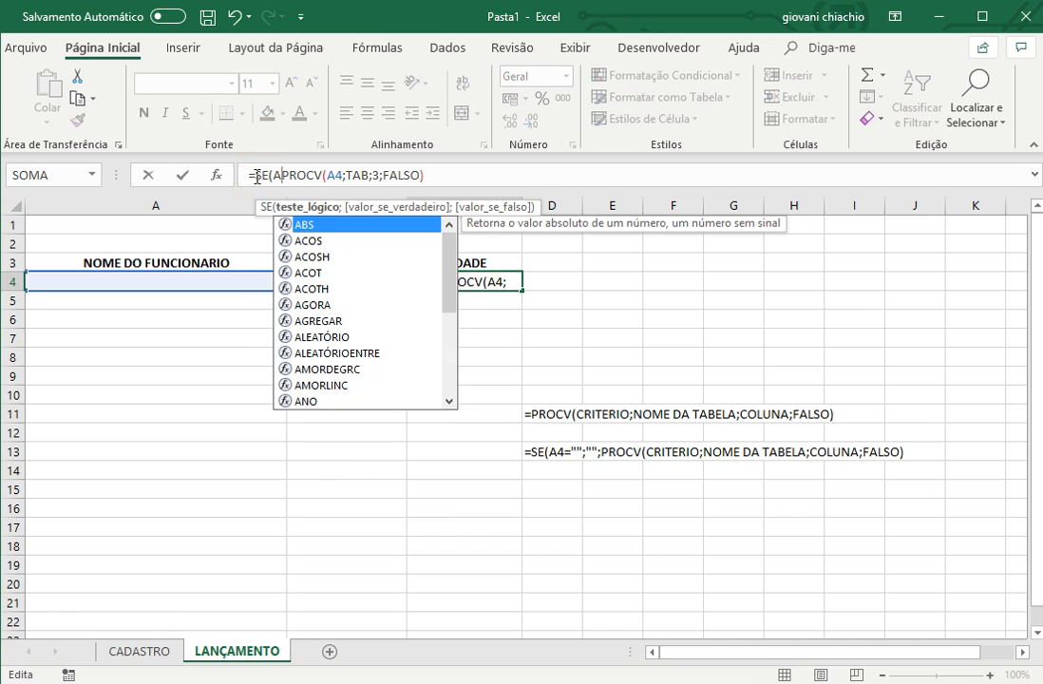
text(="";)
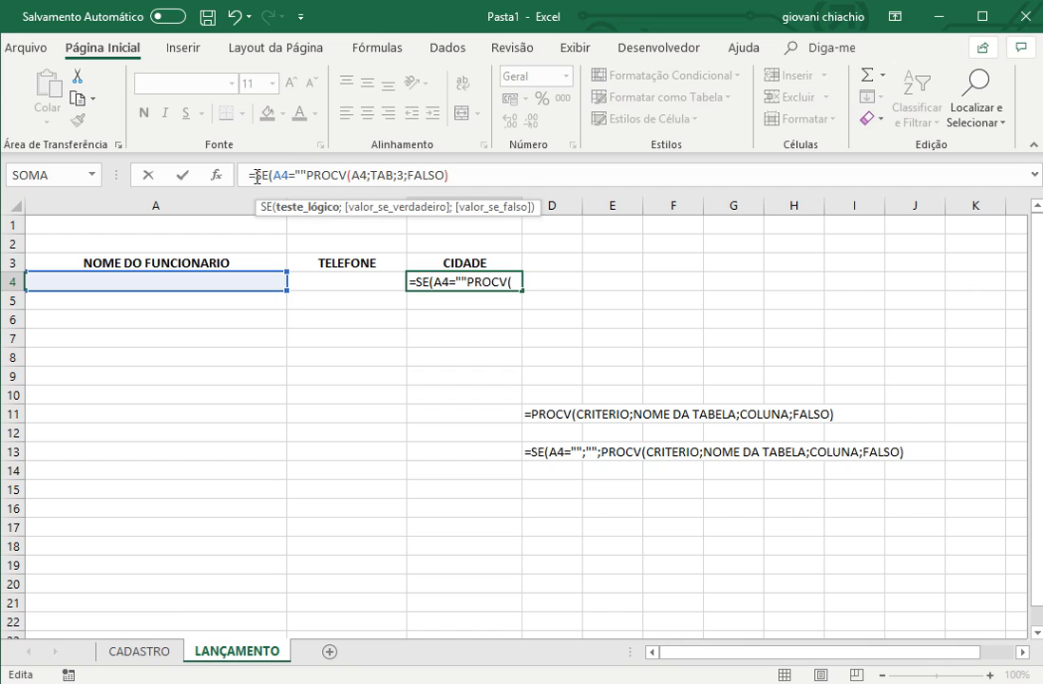
text("";)
key(Return)
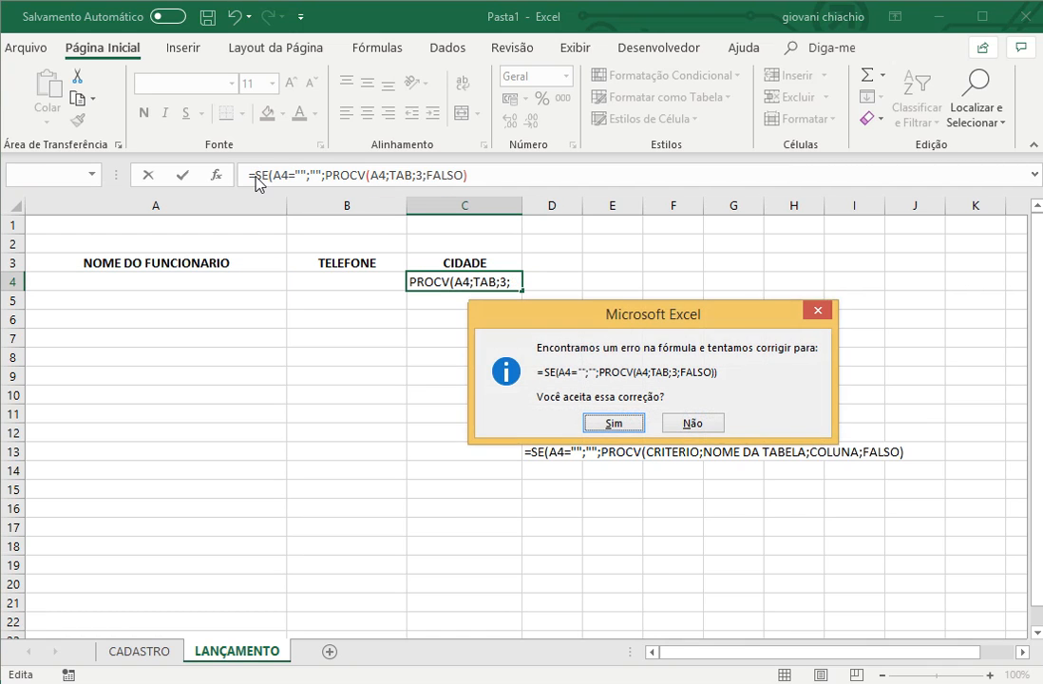
key(Return)
- Test the blank check by choosing an employee from the list in A4 and clearing the cell again
click(243, 280)
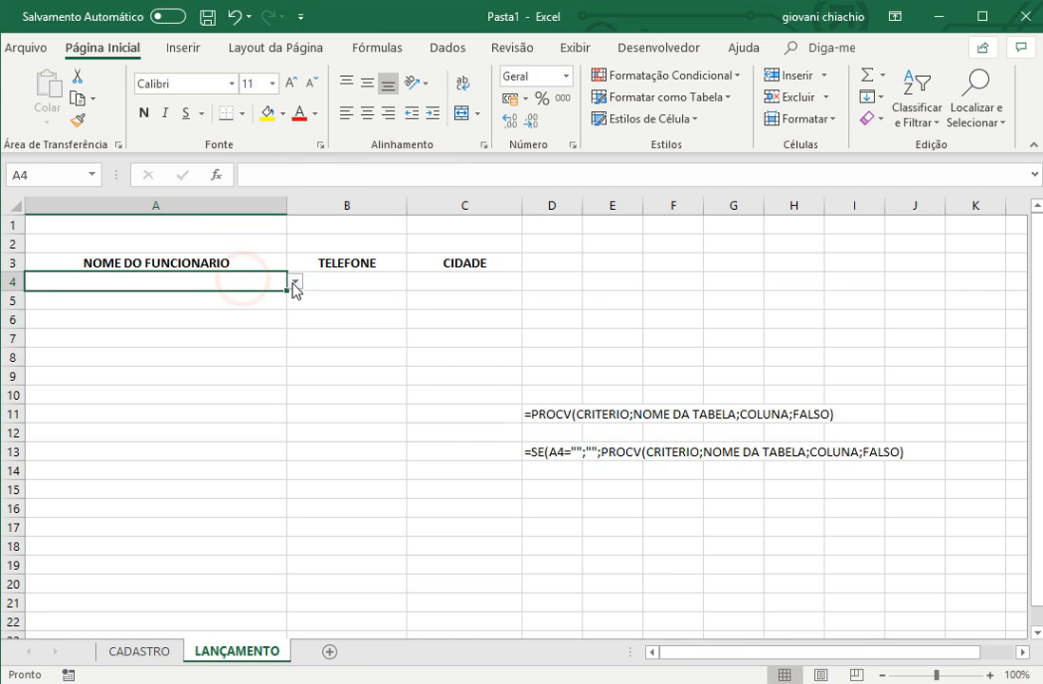
click(296, 281)
click(195, 347)
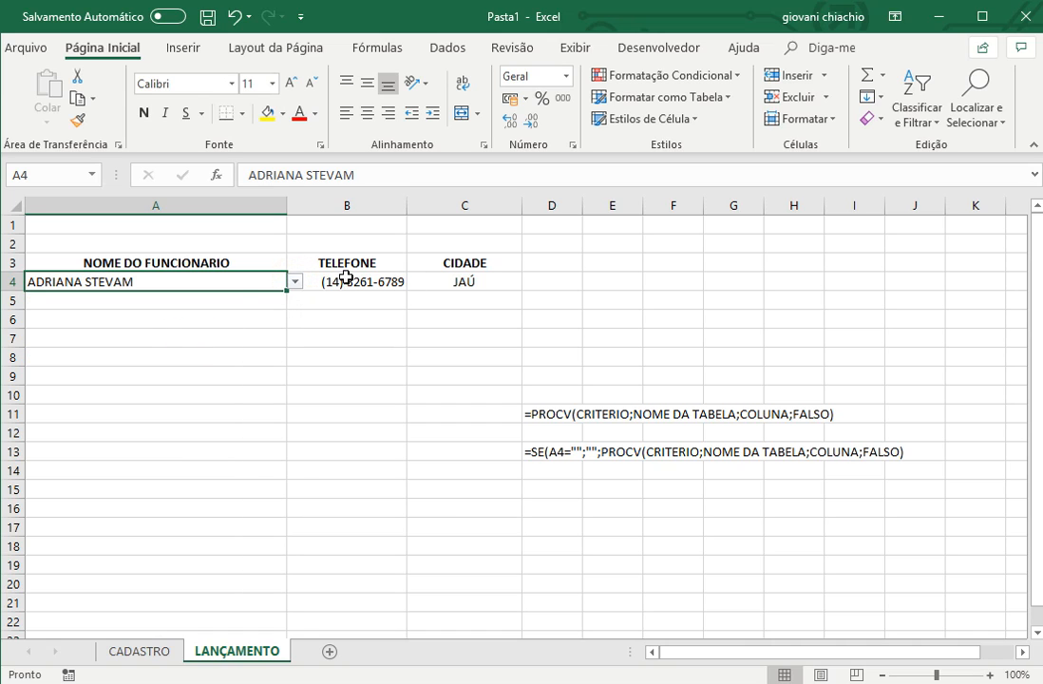
key(Delete)
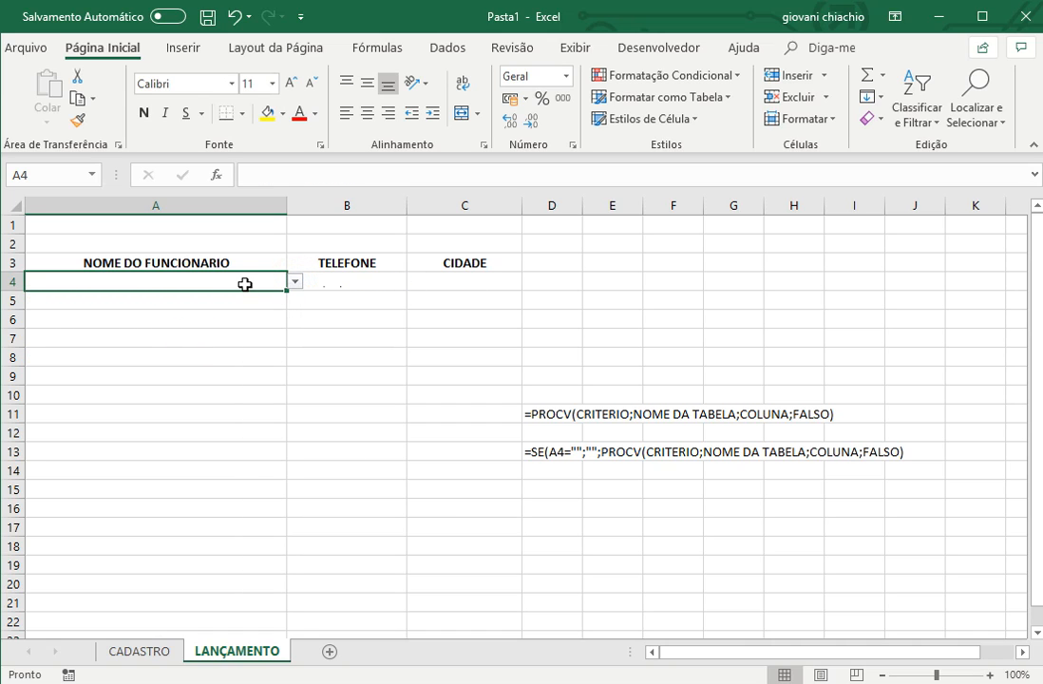